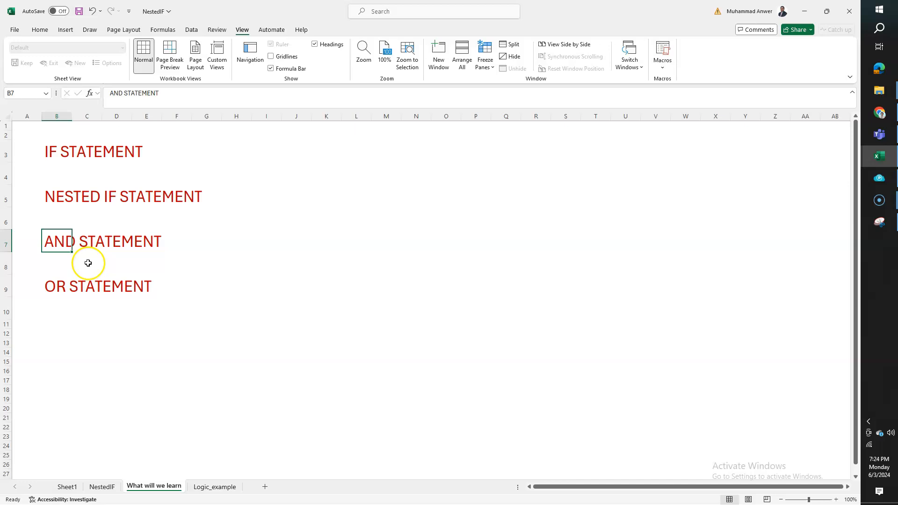
{"action": "key", "text": "Down"}
{"action": "key", "text": "Down"}
{"action": "key", "text": "Down"}
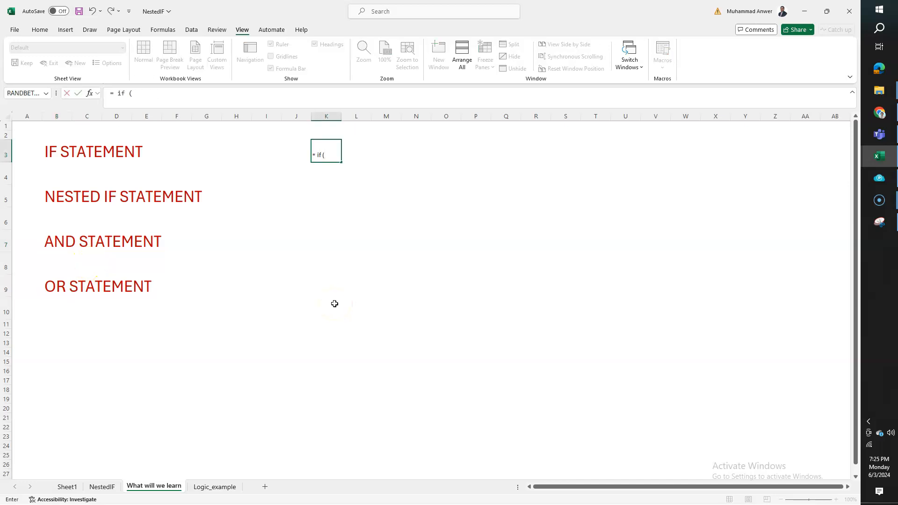
{"action": "key", "text": "BackSpace"}
{"action": "key", "text": "BackSpace"}
{"action": "key", "text": "BackSpace"}
{"action": "key", "text": "BackSpace"}
{"action": "key", "text": "BackSpace"}
{"action": "type", "text": "i"}
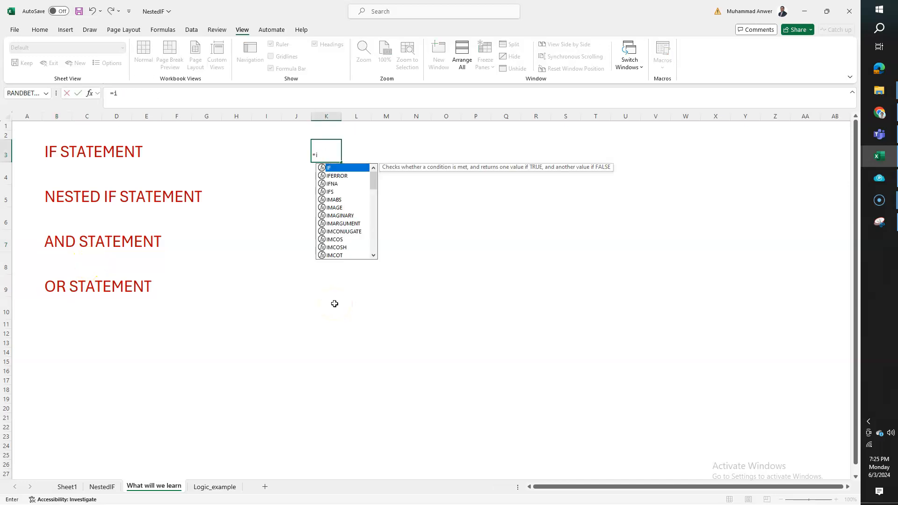
{"action": "key", "text": "BackSpace"}
{"action": "type", "text": "if("}
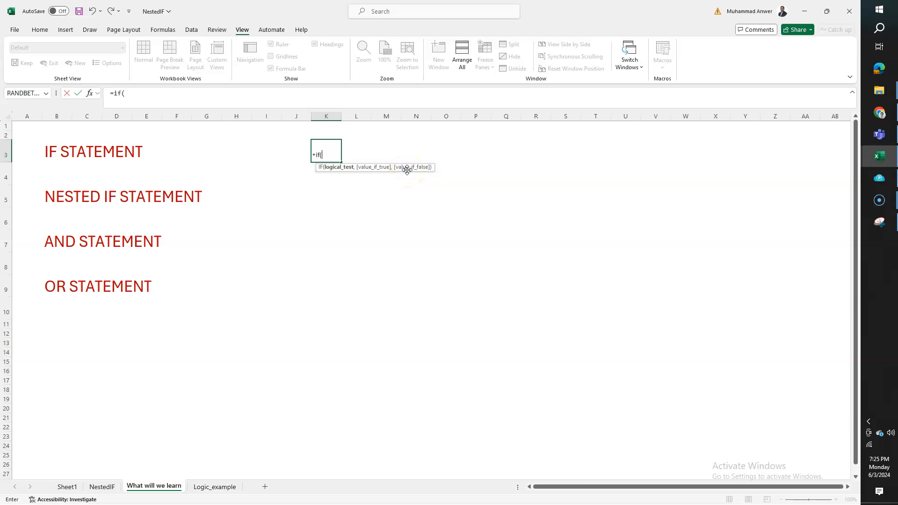
{"action": "key", "text": "Escape"}
Enter the text Apple in cell L2
{"action": "key", "text": "Up"}
{"action": "key", "text": "Down"}
{"action": "key", "text": "Right"}
{"action": "key", "text": "Up"}
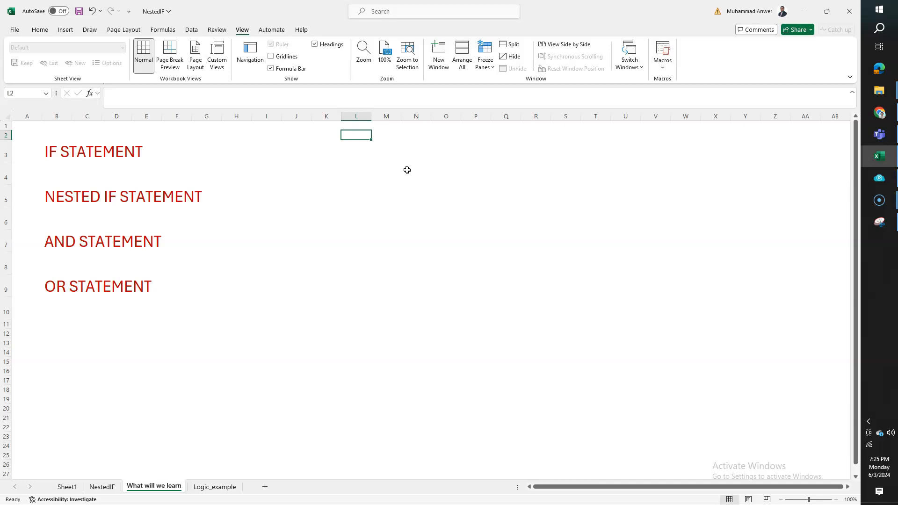
{"action": "type", "text": "Apple"}
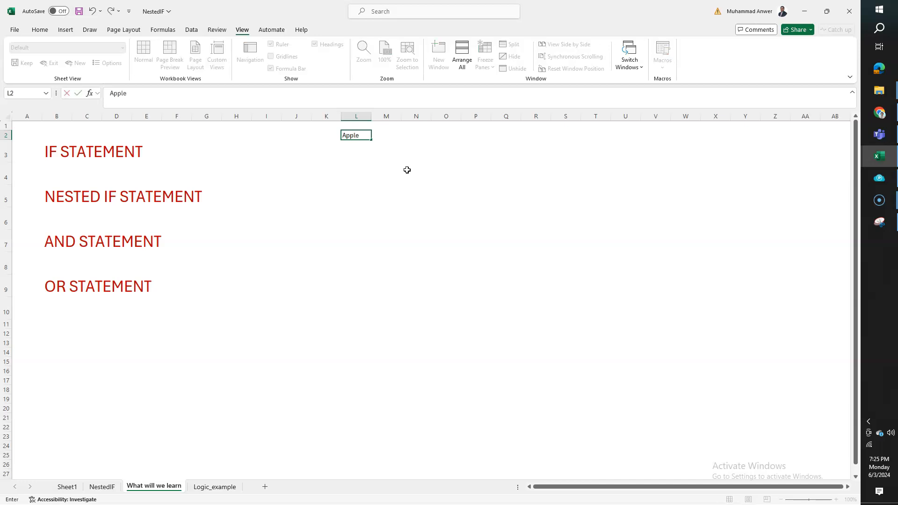
{"action": "key", "text": "Return"}
Enter the formula =IF(L2="Apple", 2, 0) in cell L3
{"action": "type", "text": "=if("}
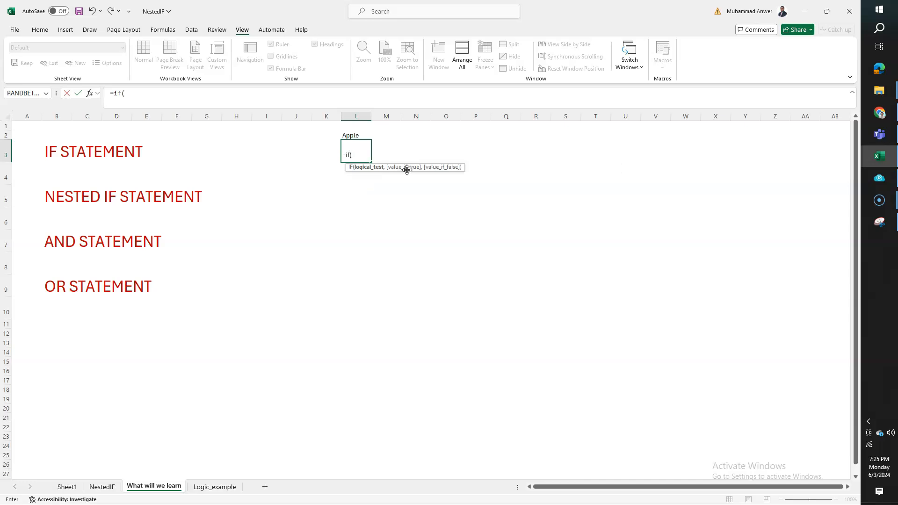
{"action": "key", "text": "Up"}
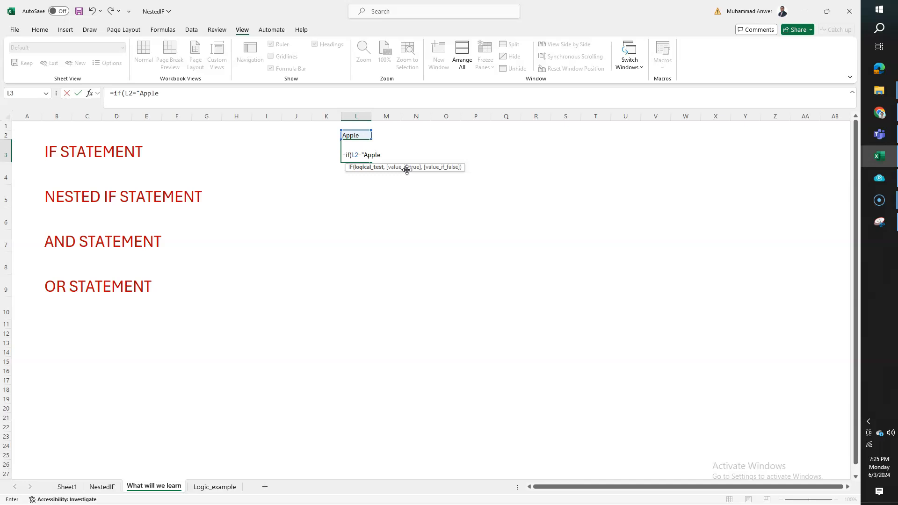
{"action": "type", "text": "=\"Apple\","}
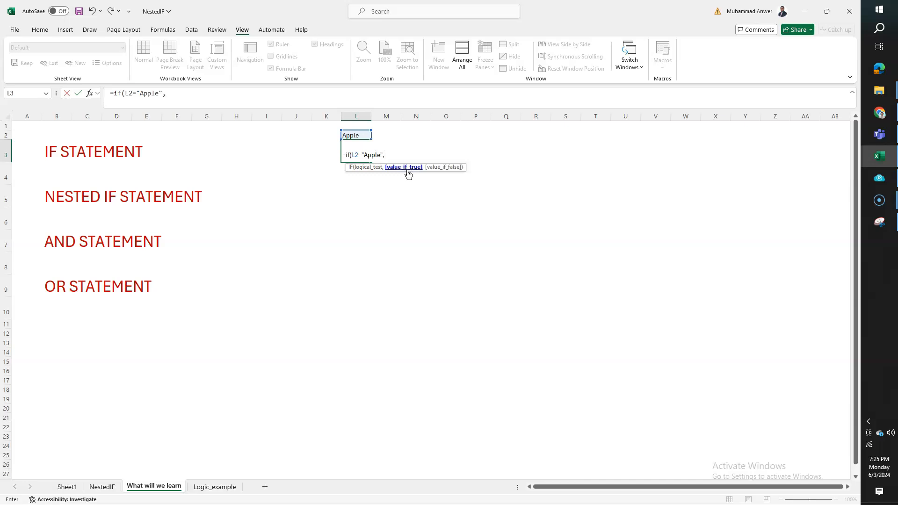
{"action": "type", "text": " 2, 0)"}
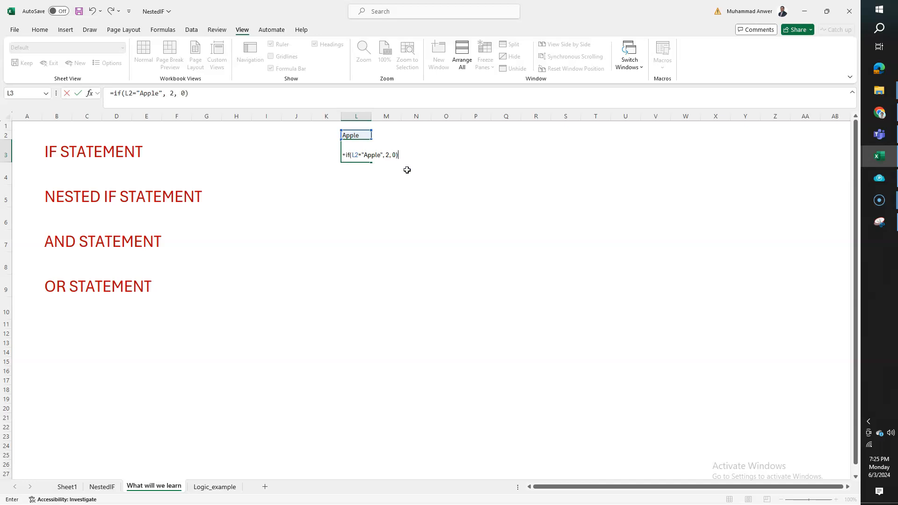
{"action": "key", "text": "Return"}
Inspect the logical test, value-if-true and value-if-false arguments of the IF formula in L3
{"action": "key", "text": "Up"}
{"action": "key", "text": "F2"}
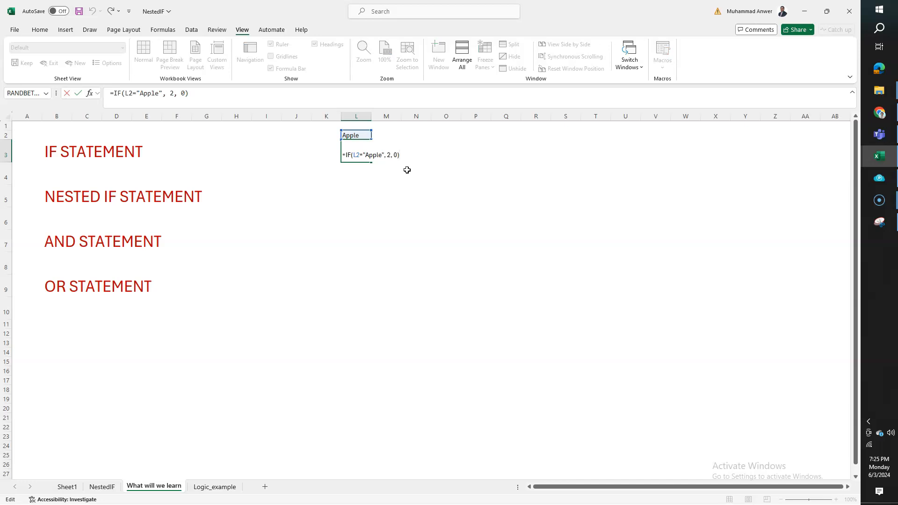
{"action": "left_click", "coordinate": [381, 158]}
{"action": "left_click_drag", "start_coordinate": [384, 159], "coordinate": [355, 158]}
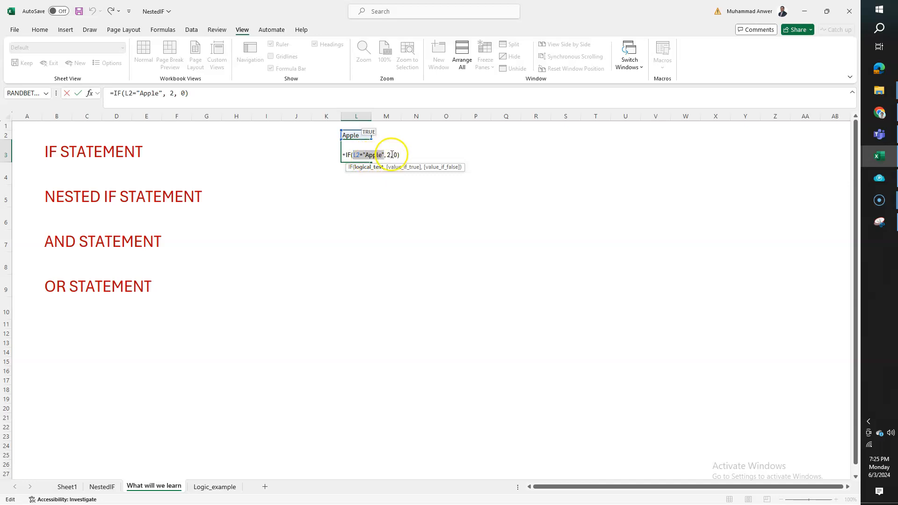
{"action": "left_click", "coordinate": [389, 156]}
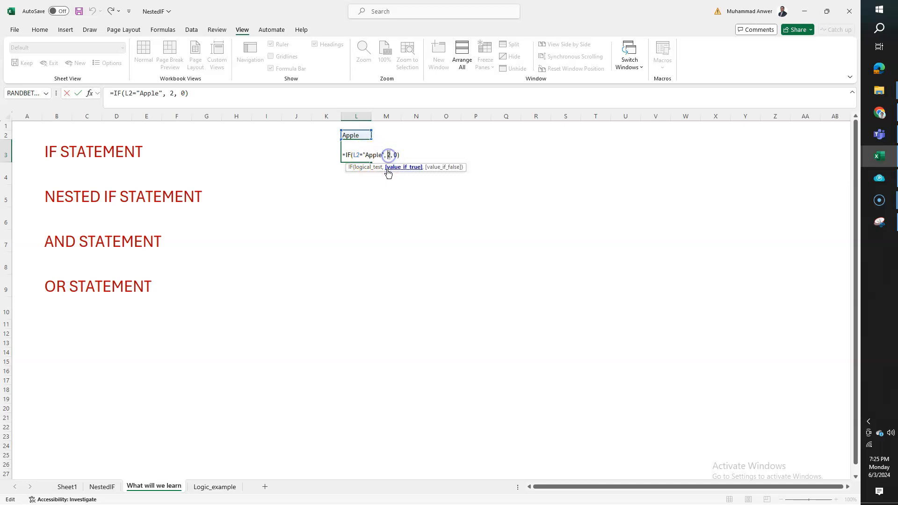
{"action": "left_click", "coordinate": [396, 155]}
{"action": "key", "text": "Return"}
Change the text in cell L2 to Apples
{"action": "key", "text": "Up"}
{"action": "key", "text": "Up"}
{"action": "key", "text": "F2"}
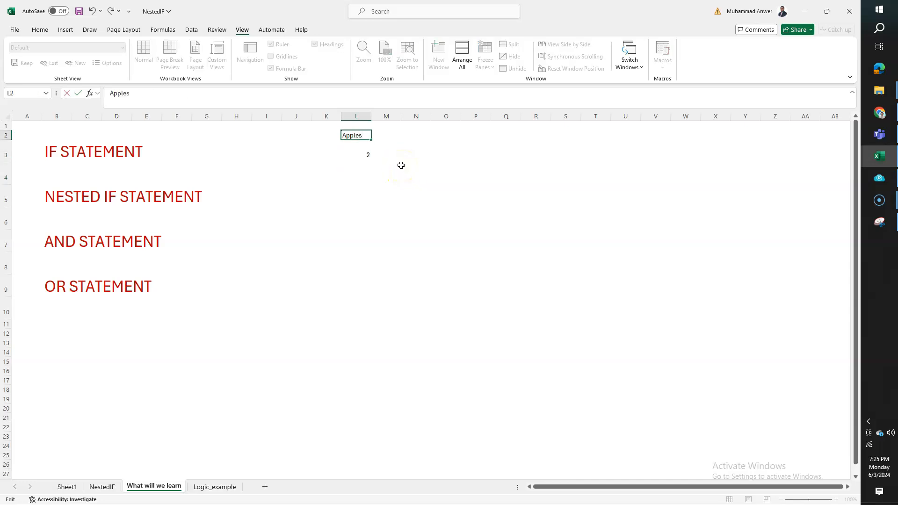
{"action": "type", "text": "s"}
{"action": "key", "text": "Return"}
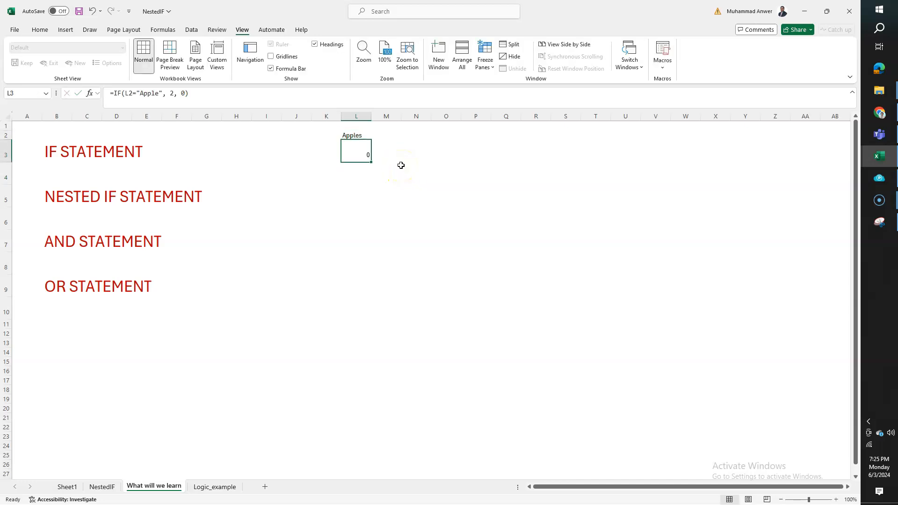
Review the false value and the "Apple" comparison text in L3's IF formula against the entry in L2
{"action": "double_click", "coordinate": [184, 94]}
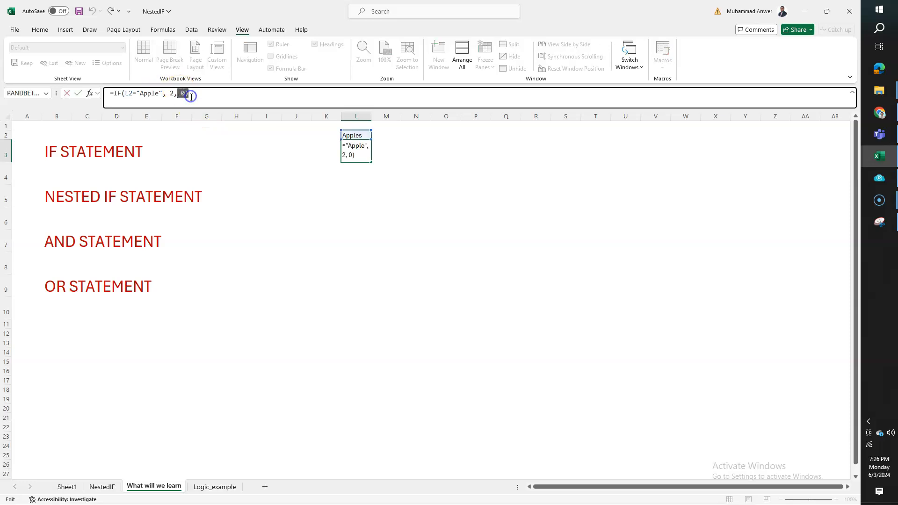
{"action": "left_click", "coordinate": [157, 94]}
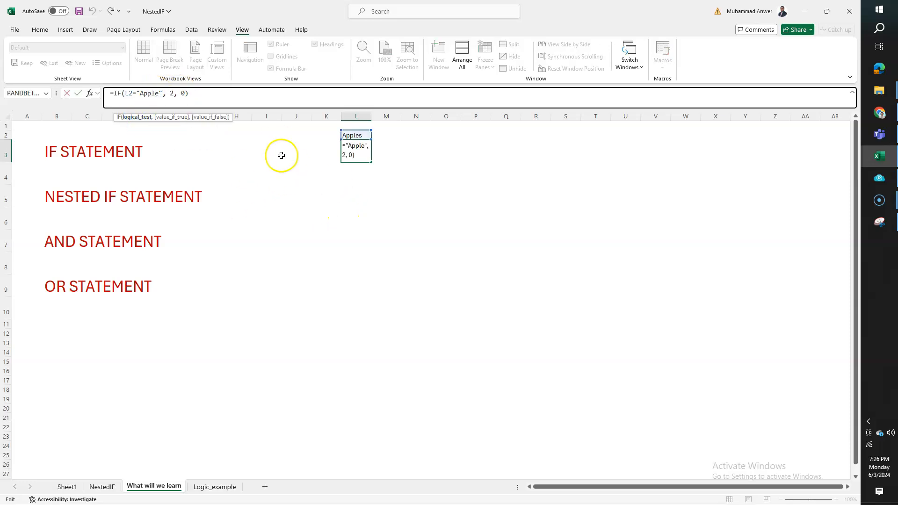
{"action": "left_click_drag", "start_coordinate": [159, 94], "coordinate": [150, 93]}
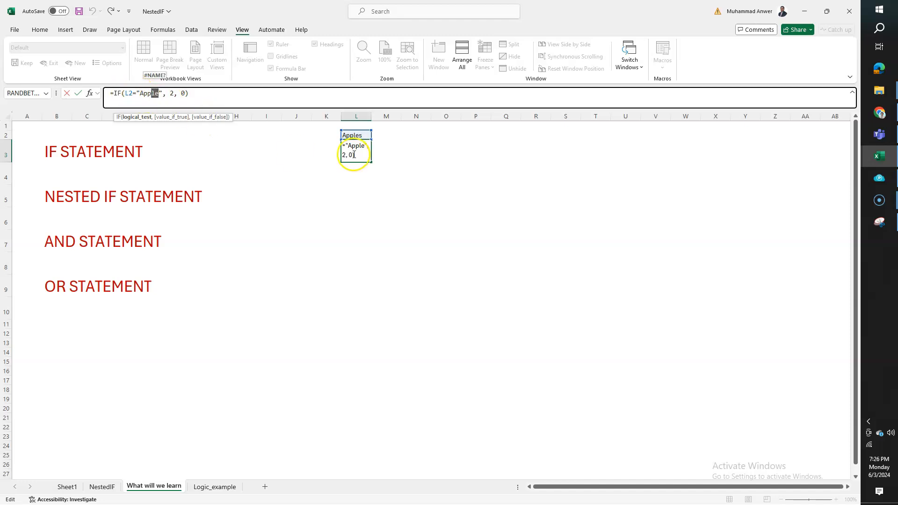
{"action": "key", "text": "Return"}
{"action": "key", "text": "Up"}
{"action": "key", "text": "Up"}
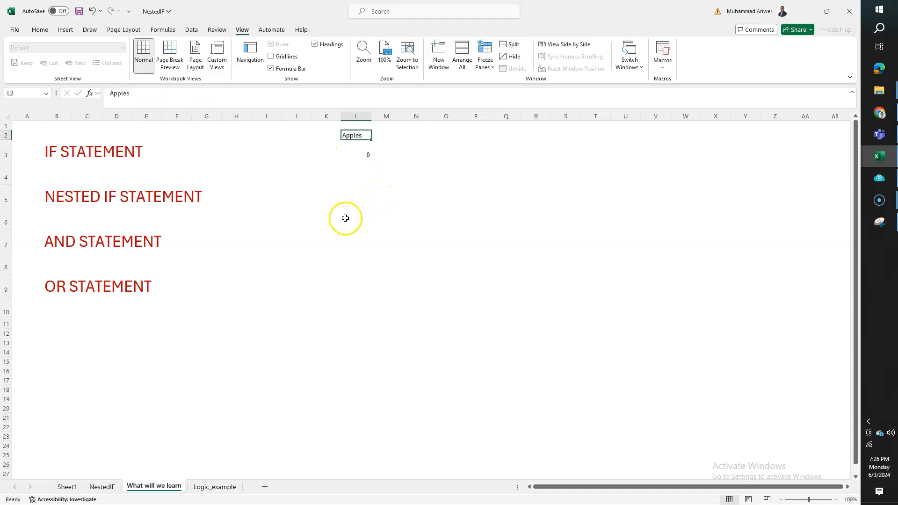
Clear the contents of cells L2 and L3
{"action": "left_click", "coordinate": [370, 163]}
{"action": "key", "text": "Up"}
{"action": "key", "text": "Delete"}
{"action": "key", "text": "Down"}
{"action": "key", "text": "Up"}
{"action": "key", "text": "Right"}
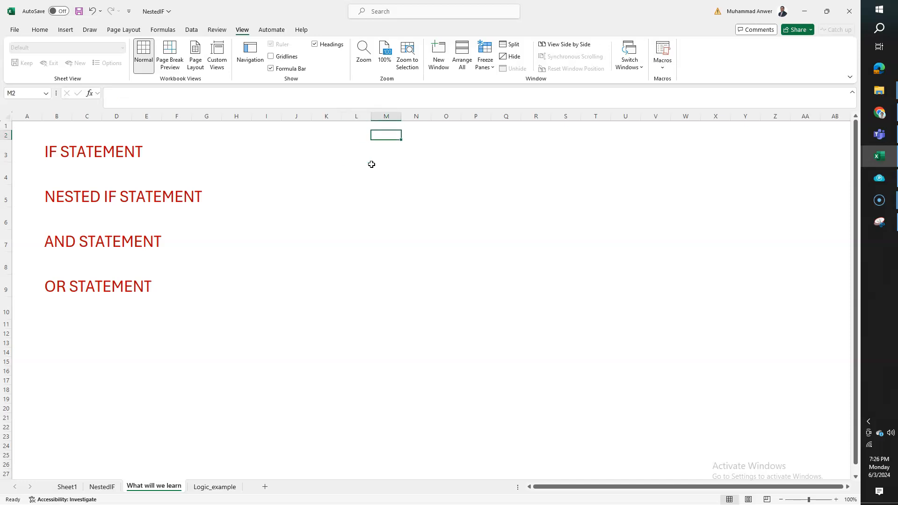
Enter apple in cell L1 and pears in cell M1
{"action": "key", "text": "Left"}
{"action": "key", "text": "Up"}
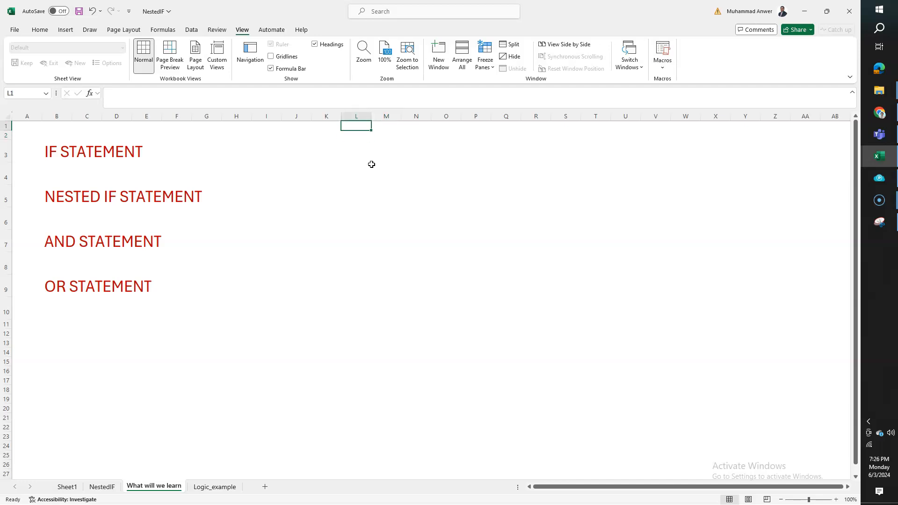
{"action": "type", "text": "apple"}
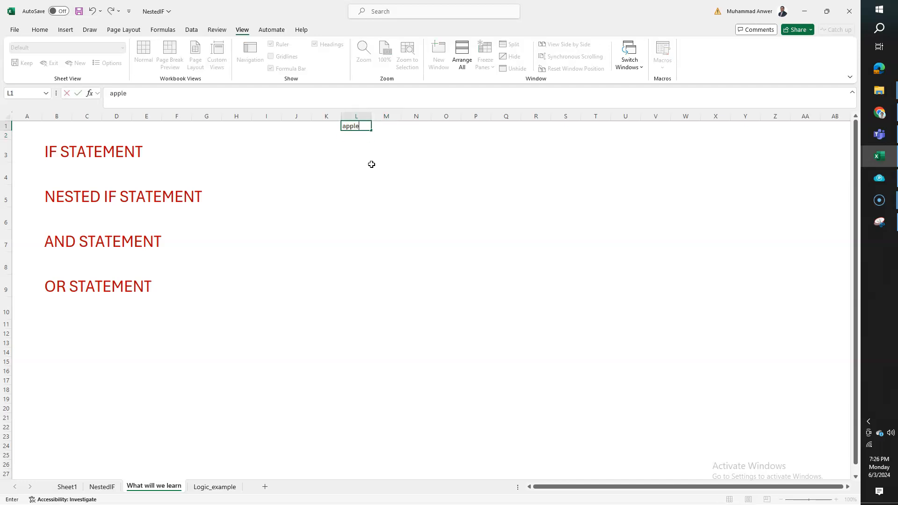
{"action": "key", "text": "Tab"}
{"action": "type", "text": "pears"}
{"action": "key", "text": "Down"}
Enter the formula =AND(L1="apple",M1="pears") in cell N2
{"action": "key", "text": "Right"}
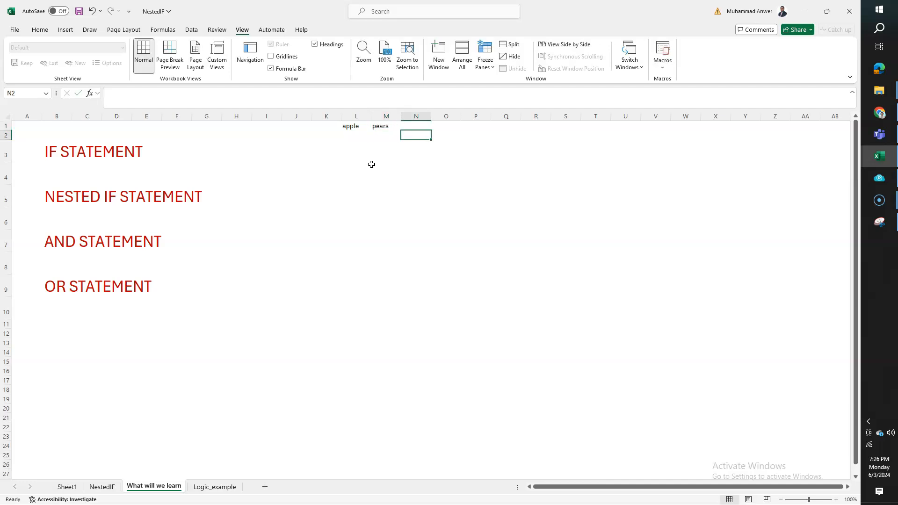
{"action": "type", "text": "=and("}
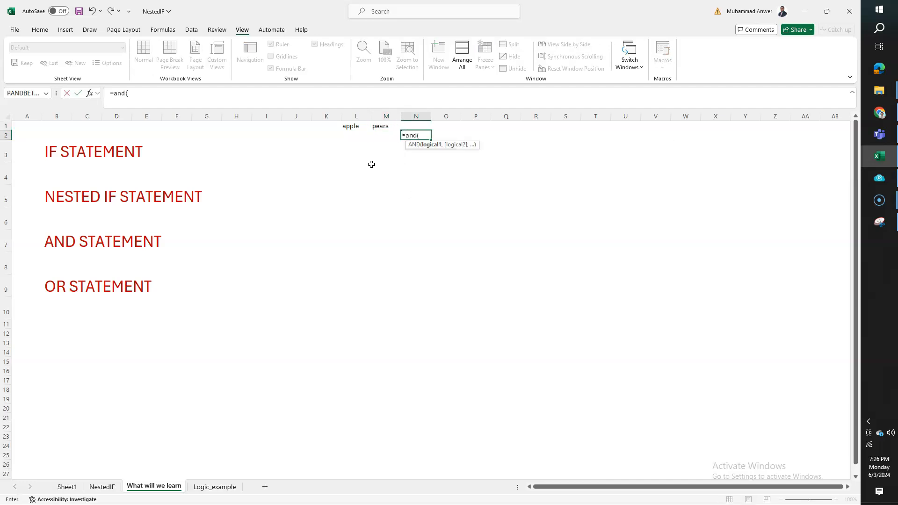
{"action": "key", "text": "Left"}
{"action": "key", "text": "Left"}
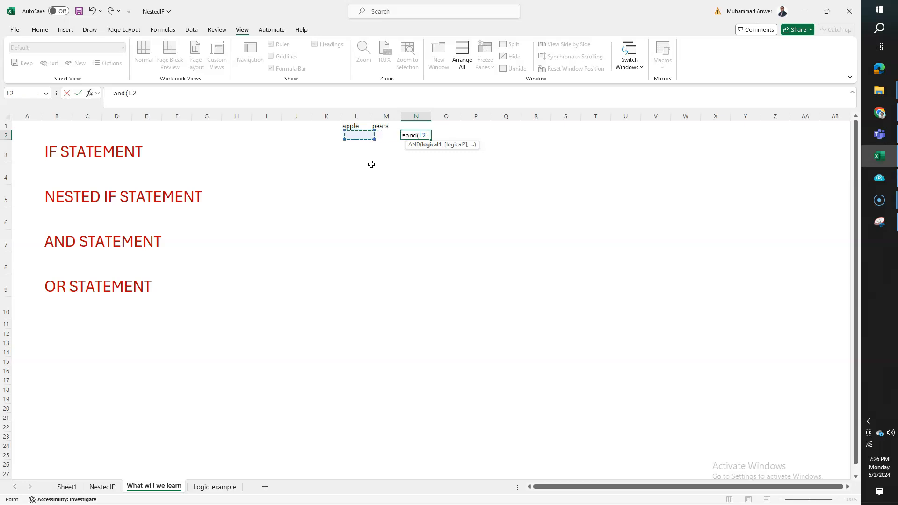
{"action": "key", "text": "Up"}
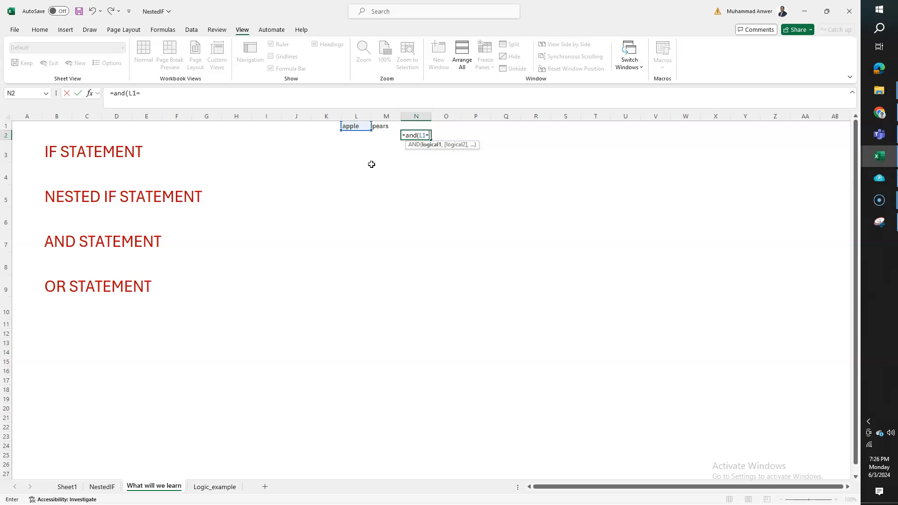
{"action": "type", "text": "=\"apple\","}
{"action": "key", "text": "Left"}
{"action": "key", "text": "Up"}
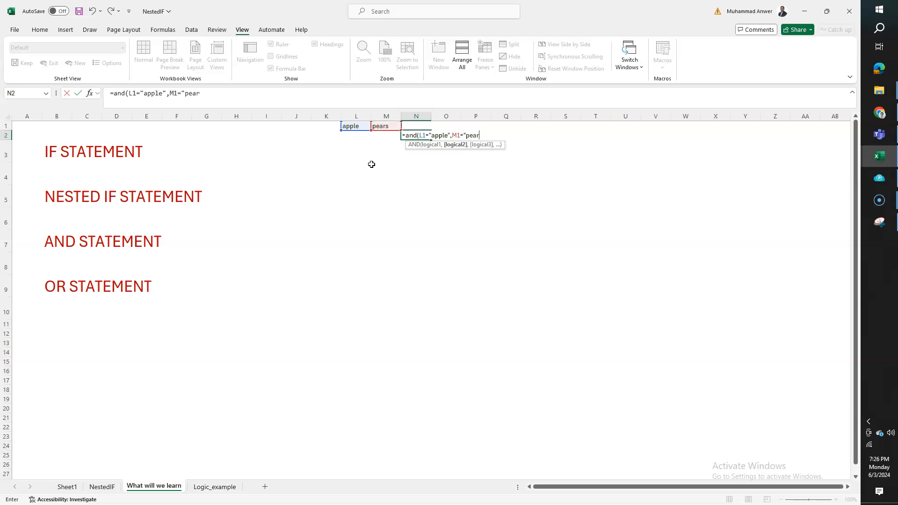
{"action": "key", "text": "Return"}
Clear the contents of cell M1
{"action": "key", "text": "Up"}
{"action": "key", "text": "Left"}
{"action": "key", "text": "Up"}
{"action": "key", "text": "Delete"}
Examine the AND formula in cell N2 and its references to L1 and M1
{"action": "key", "text": "Right"}
{"action": "key", "text": "Down"}
{"action": "key", "text": "F2"}
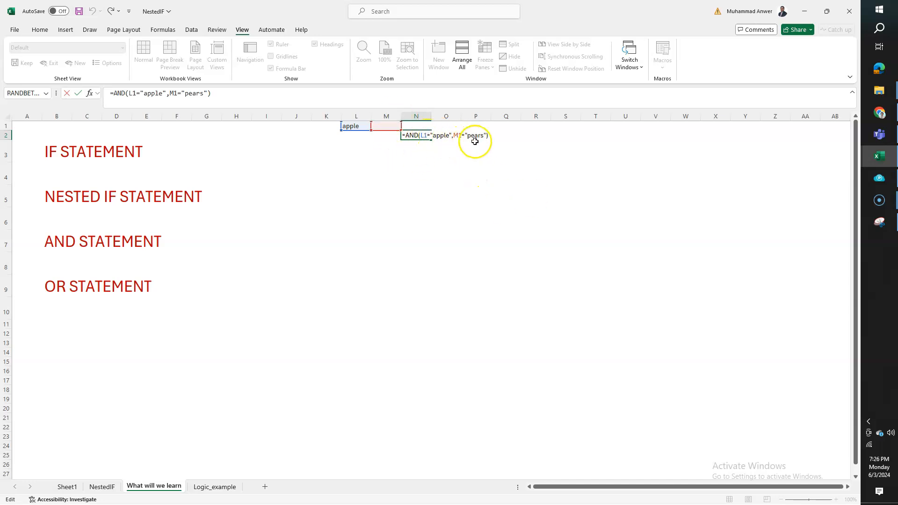
{"action": "key", "text": "Return"}
{"action": "key", "text": "Up"}
{"action": "key", "text": "Left"}
{"action": "key", "text": "Right"}
{"action": "key", "text": "Left"}
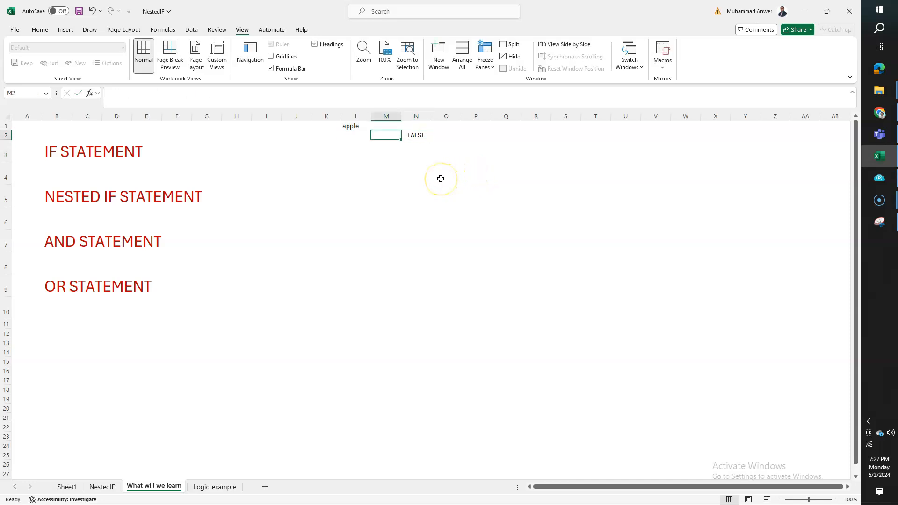
{"action": "key", "text": "Right"}
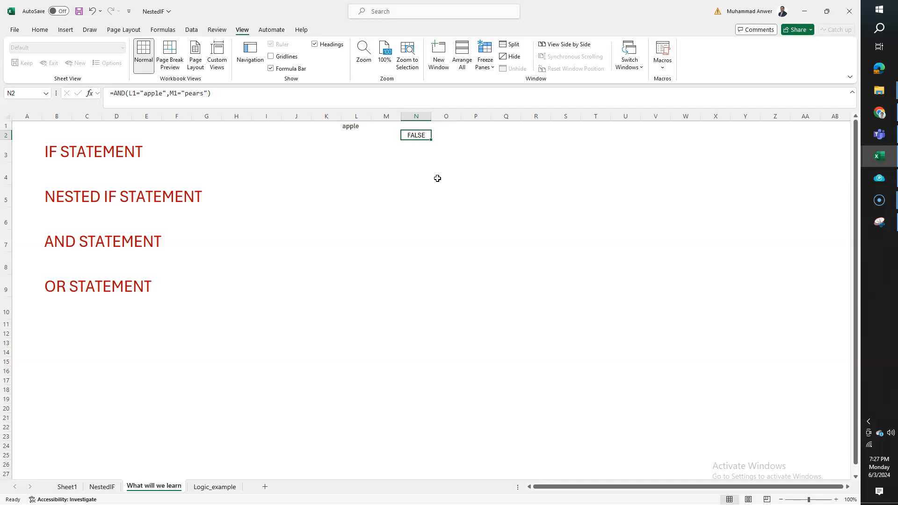
Enter p in cell M1
{"action": "key", "text": "Left"}
{"action": "key", "text": "Up"}
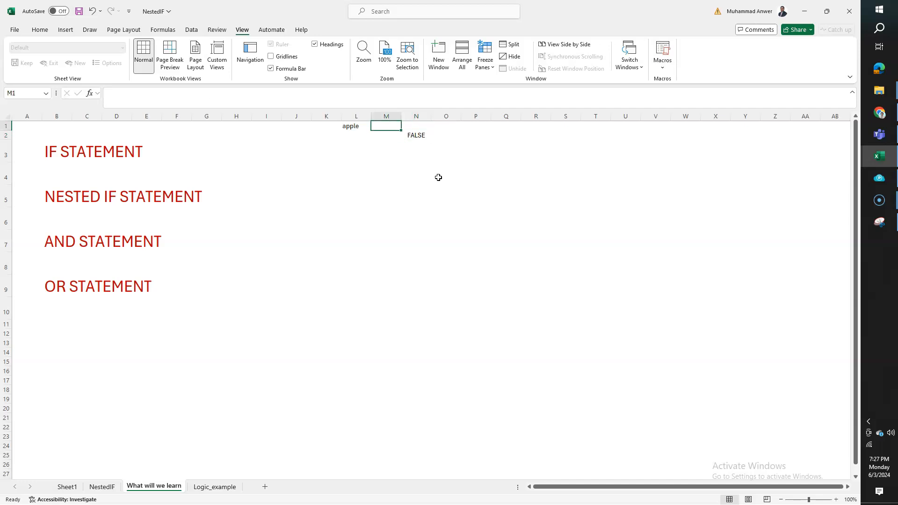
{"action": "type", "text": "p"}
{"action": "key", "text": "Return"}
Replace AND with OR in cell N2's formula so it reads =OR(L1="apple",M1="pears")
{"action": "key", "text": "Right"}
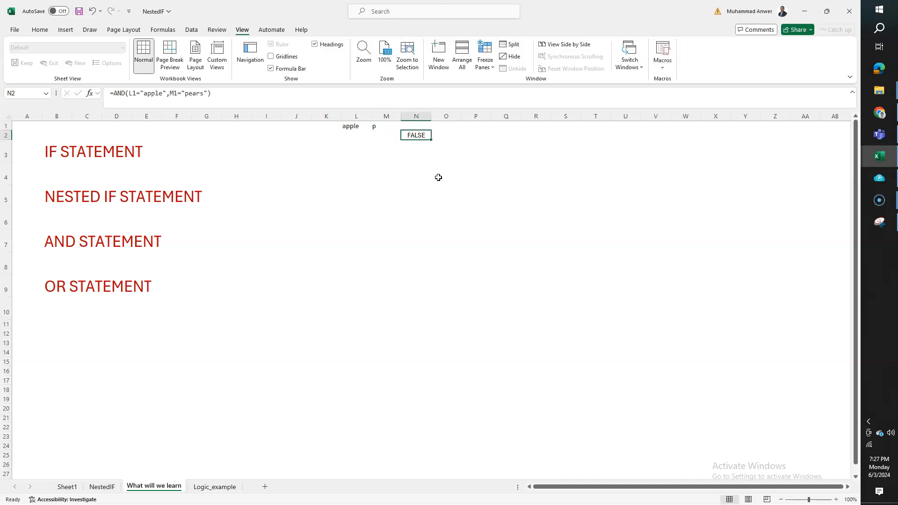
{"action": "key", "text": "F2"}
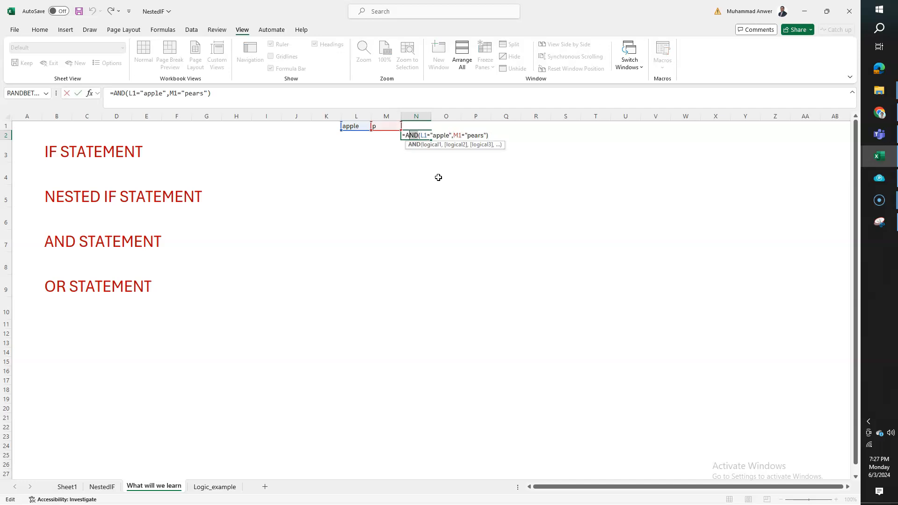
{"action": "type", "text": "OR"}
{"action": "key", "text": "Return"}
{"action": "key", "text": "Up"}
{"action": "key", "text": "F2"}
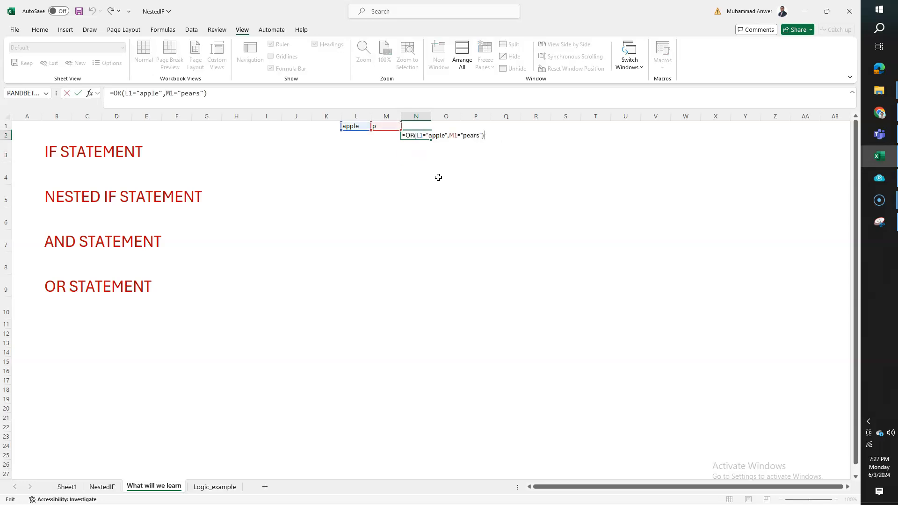
{"action": "key", "text": "Return"}
Clear the contents of the range L1:N2
{"action": "key", "text": "Up"}
{"action": "key", "text": "Left"}
{"action": "key", "text": "Left"}
{"action": "key", "text": "Up"}
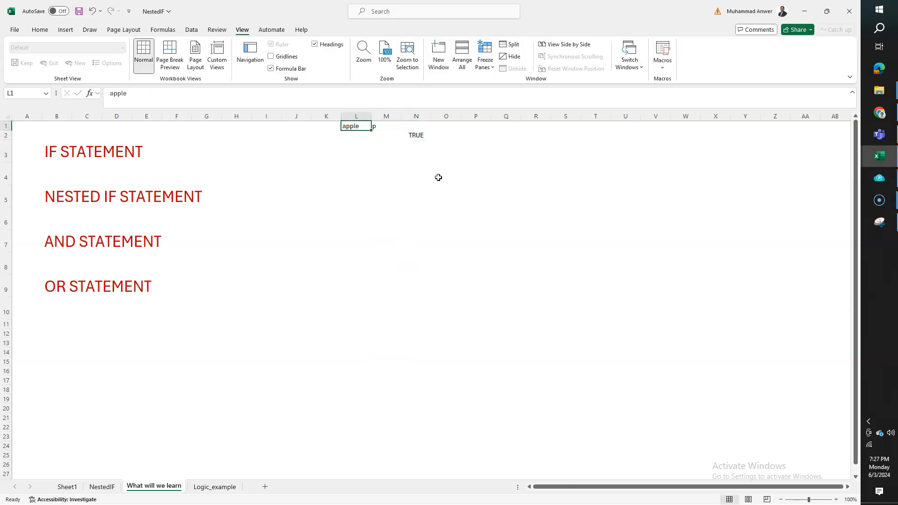
{"action": "key", "text": "shift+Down"}
{"action": "key", "text": "shift+Right"}
{"action": "key", "text": "shift+Right"}
{"action": "key", "text": "Delete"}
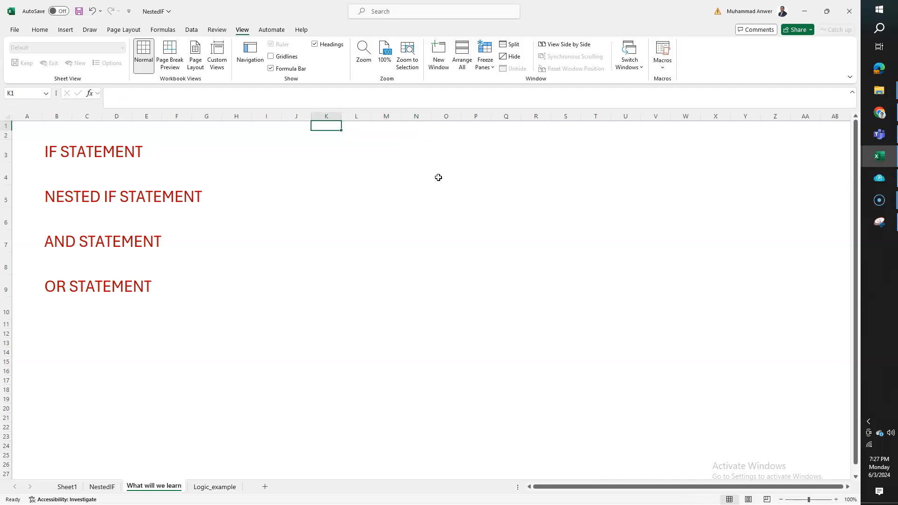
Switch to the NestedIF sheet and examine the student names, their marks and the grade thresholds
{"action": "key", "text": "ctrl+Page_Up"}
{"action": "left_click", "coordinate": [314, 313]}
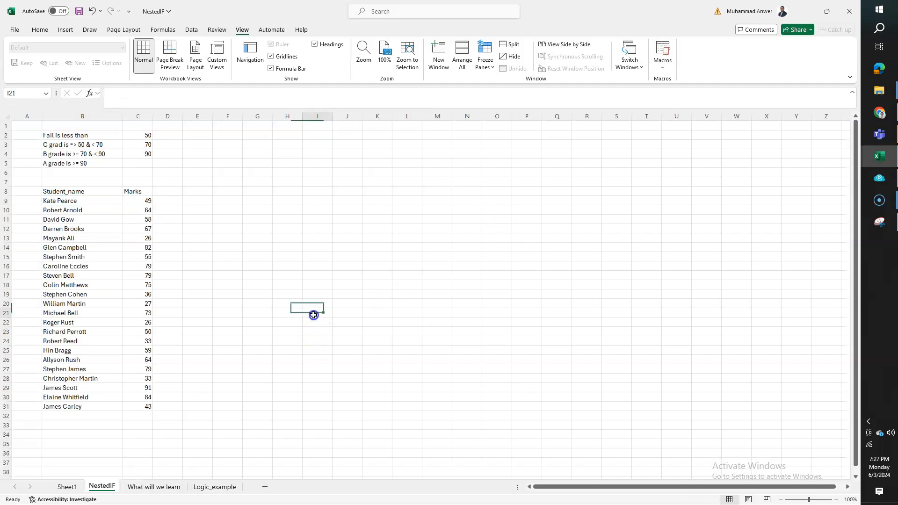
{"action": "left_click", "coordinate": [56, 191]}
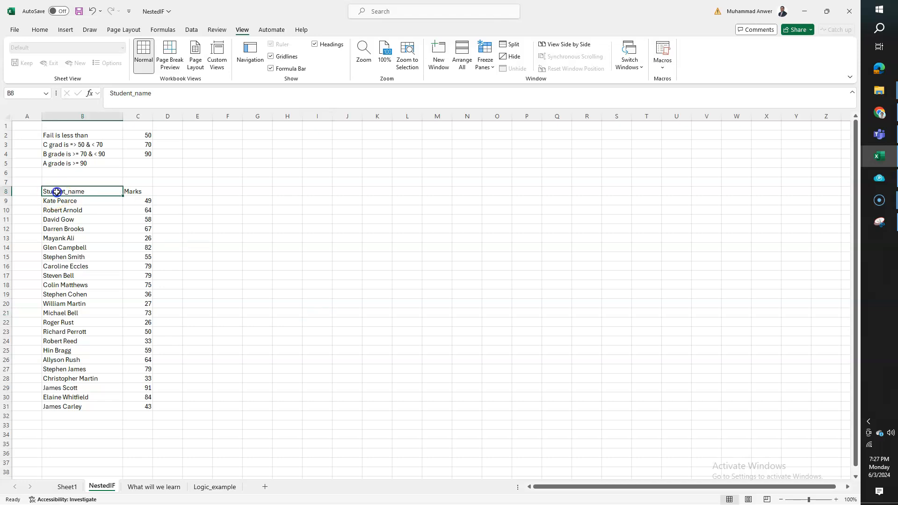
{"action": "left_click_drag", "start_coordinate": [134, 202], "coordinate": [122, 407]}
{"action": "left_click", "coordinate": [251, 218]}
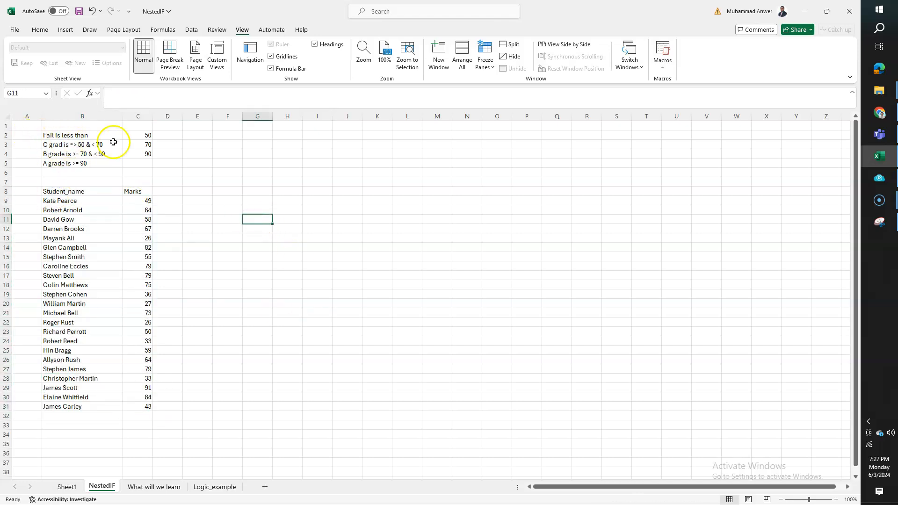
{"action": "left_click", "coordinate": [136, 201]}
{"action": "left_click", "coordinate": [134, 135]}
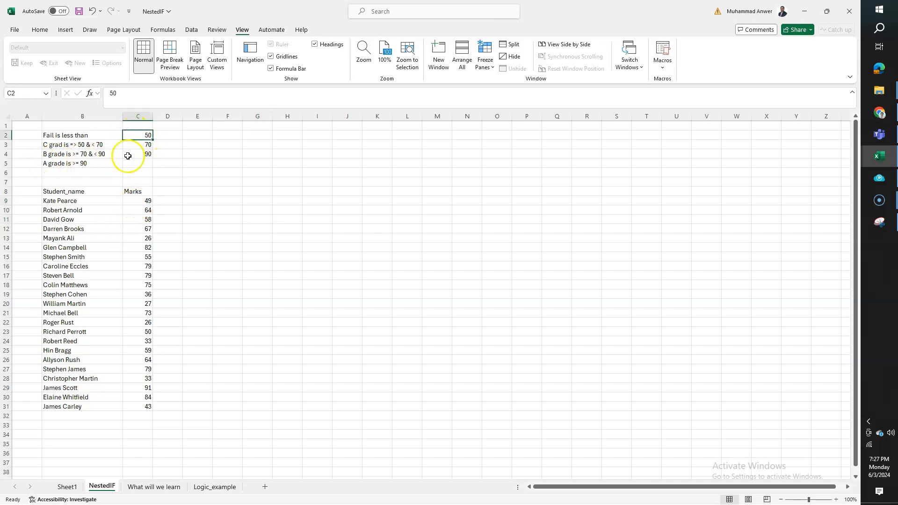
Correct the misspelled label in cell B3 so it reads "C grade is => 50 & < 70"
{"action": "left_click", "coordinate": [87, 146]}
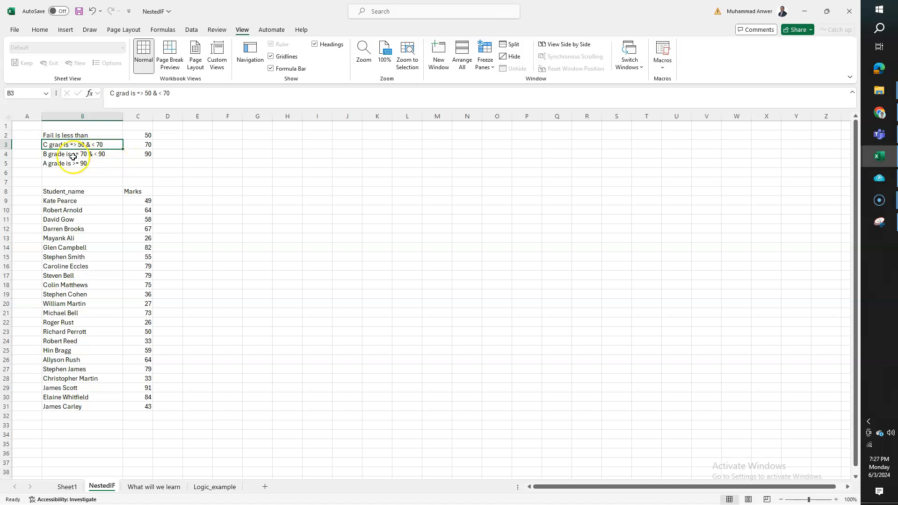
{"action": "left_click", "coordinate": [128, 94]}
{"action": "type", "text": "e"}
{"action": "key", "text": "Return"}
{"action": "key", "text": "Down"}
{"action": "key", "text": "Up"}
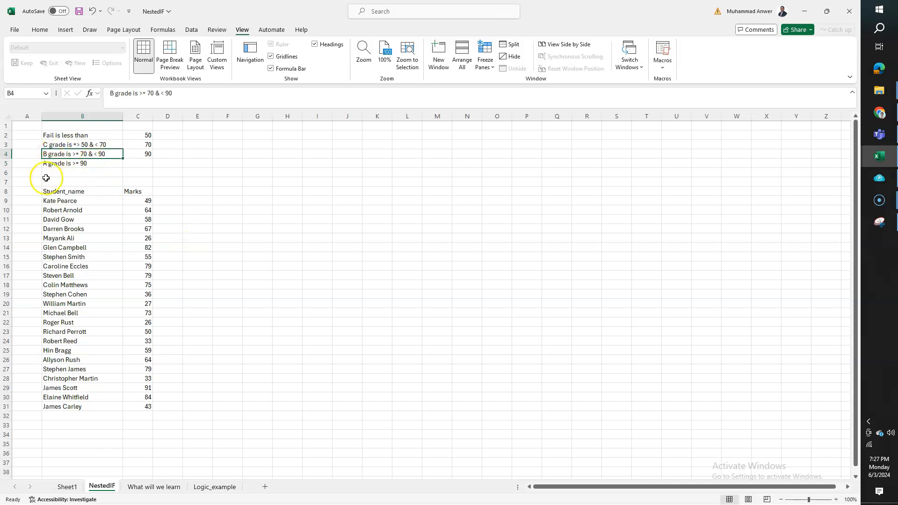
{"action": "key", "text": "Down"}
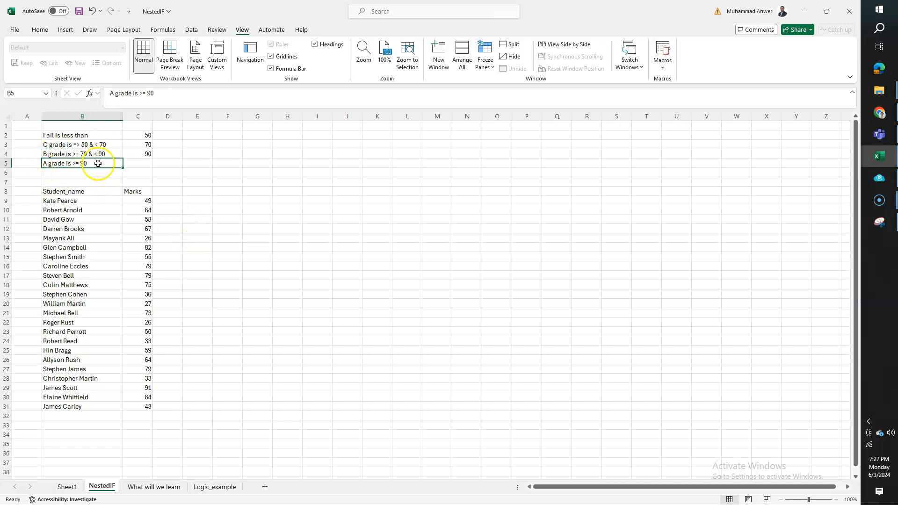
Enter 100 in cell C5 as the upper limit for the A grade
{"action": "left_click_drag", "start_coordinate": [135, 200], "coordinate": [130, 403]}
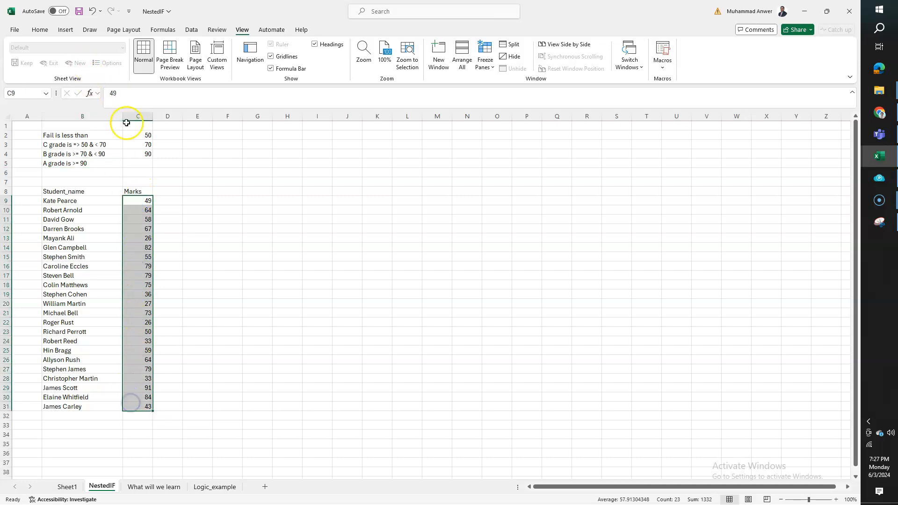
{"action": "left_click", "coordinate": [136, 162]}
{"action": "type", "text": "100"}
{"action": "key", "text": "Return"}
Examine the marks column and the grading flowchart on the Logic_example sheet, especially its first condition
{"action": "left_click_drag", "start_coordinate": [143, 199], "coordinate": [141, 403]}
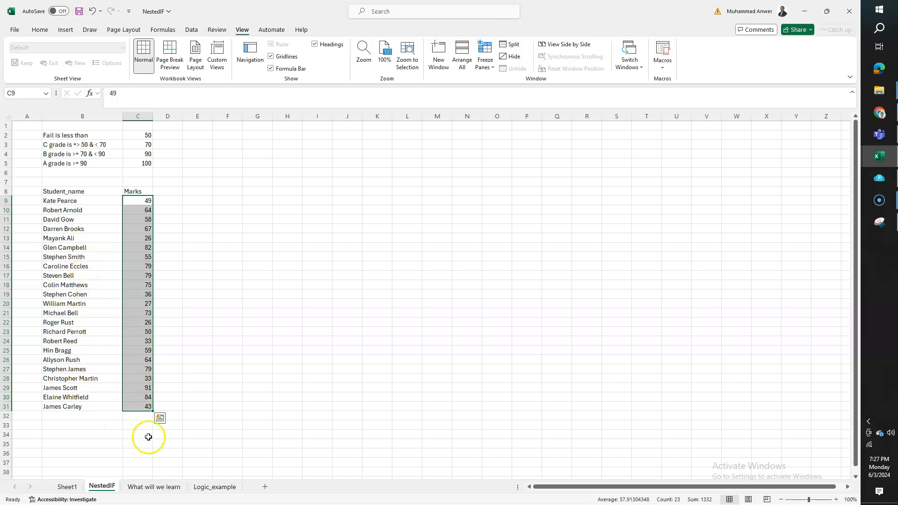
{"action": "left_click", "coordinate": [208, 489]}
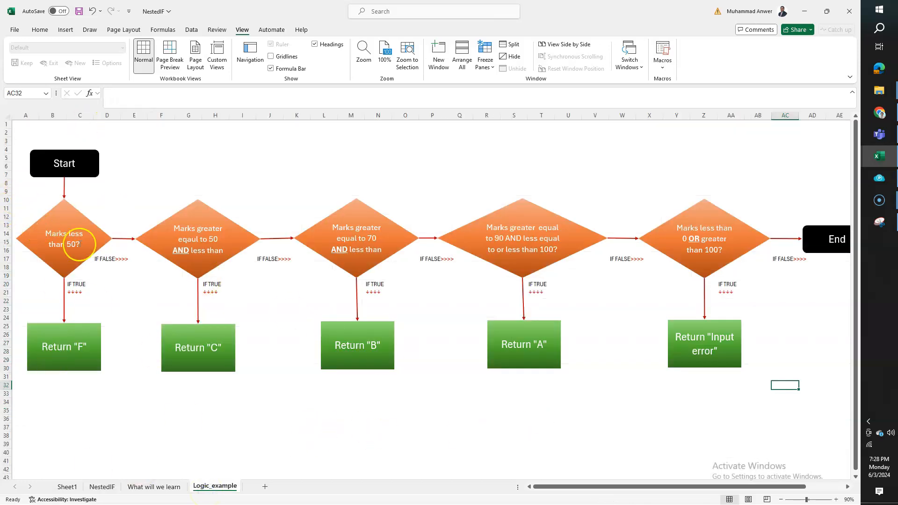
{"action": "left_click_drag", "start_coordinate": [610, 482], "coordinate": [580, 487]}
{"action": "left_click_drag", "start_coordinate": [740, 486], "coordinate": [697, 487]}
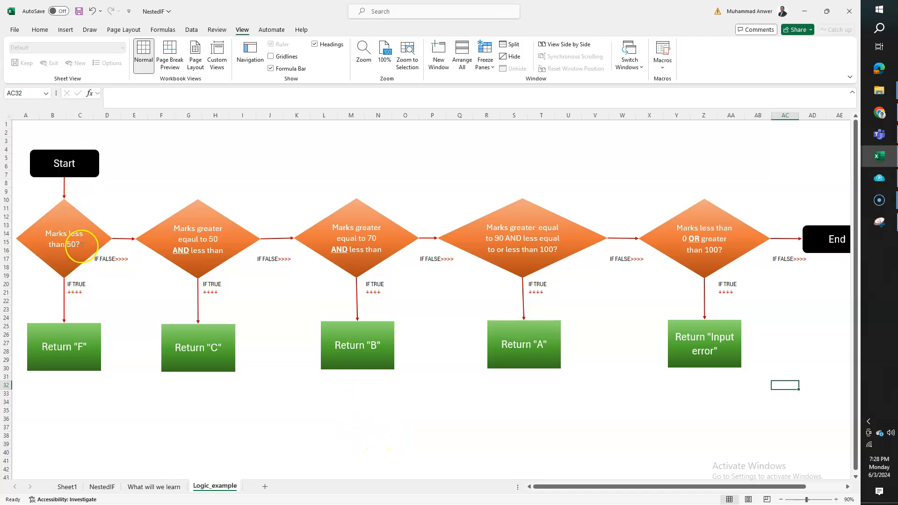
{"action": "left_click_drag", "start_coordinate": [82, 246], "coordinate": [58, 246]}
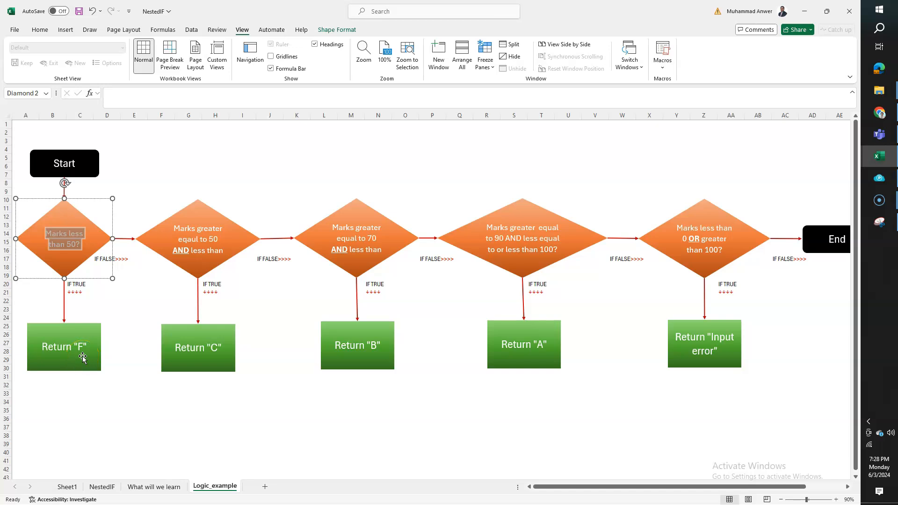
Return to the NestedIF sheet and enter the heading "grade F" in cell D8
{"action": "left_click", "coordinate": [107, 486]}
{"action": "key", "text": "Right"}
{"action": "key", "text": "Up"}
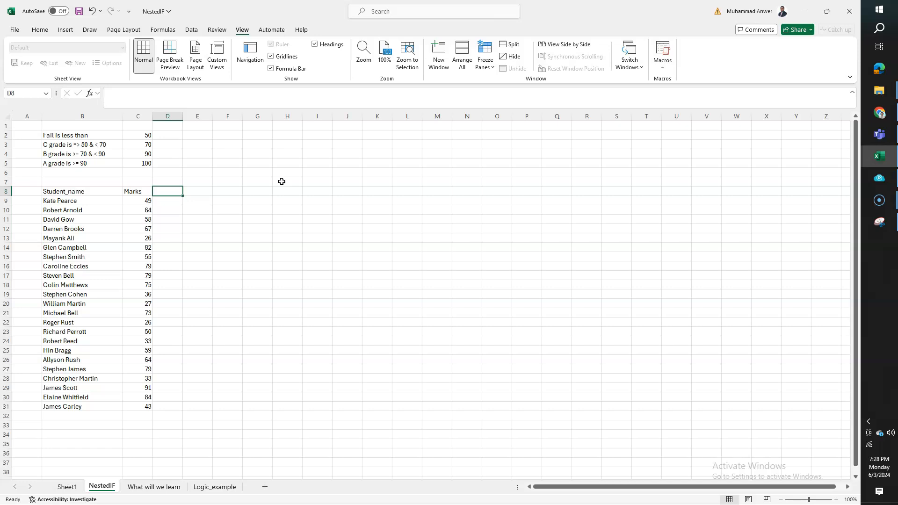
{"action": "type", "text": "grade "}
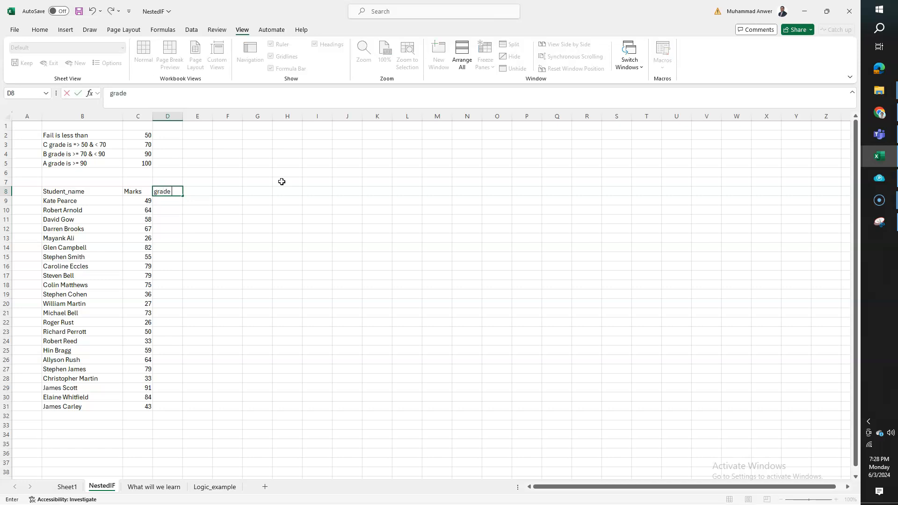
{"action": "type", "text": "F"}
{"action": "key", "text": "Return"}
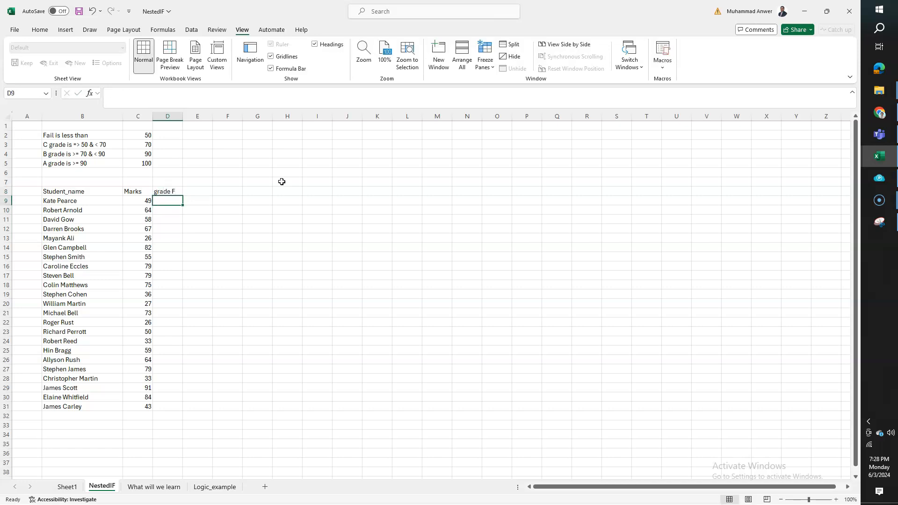
Enter the formula =IF(C9<$C$2,"F","") in cell D9
{"action": "type", "text": "=if("}
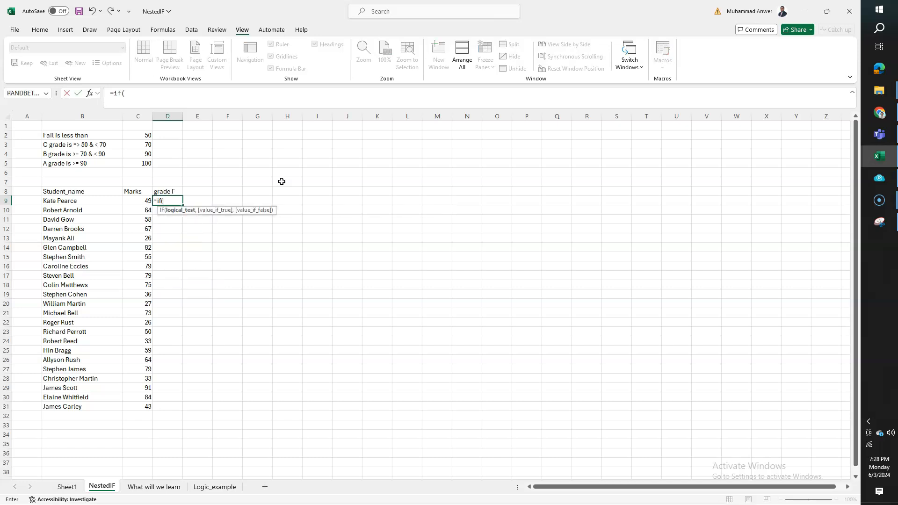
{"action": "key", "text": "Left"}
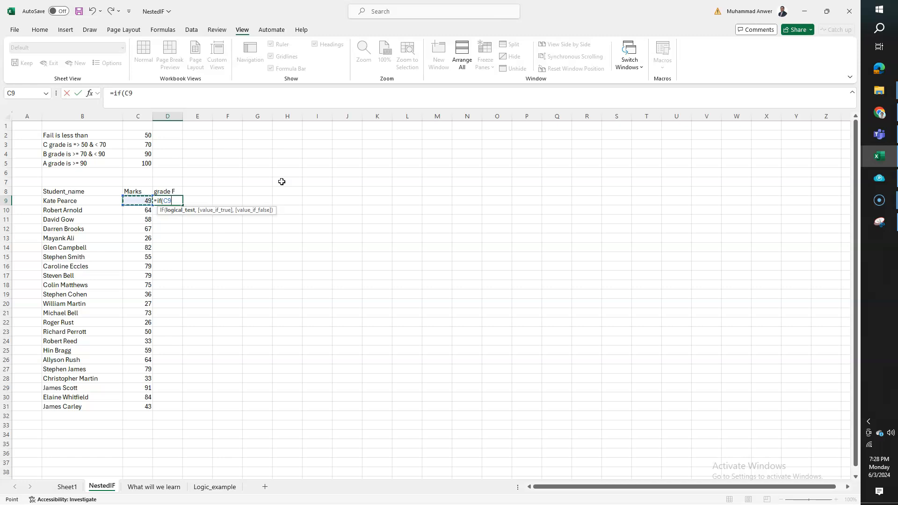
{"action": "type", "text": ","}
{"action": "key", "text": "BackSpace"}
{"action": "type", "text": "<"}
{"action": "key", "text": "Up"}
{"action": "key", "text": "Up"}
{"action": "key", "text": "Left"}
{"action": "key", "text": "Up"}
{"action": "key", "text": "Up"}
{"action": "key", "text": "Up"}
{"action": "key", "text": "Up"}
{"action": "key", "text": "Up"}
{"action": "key", "text": "F4"}
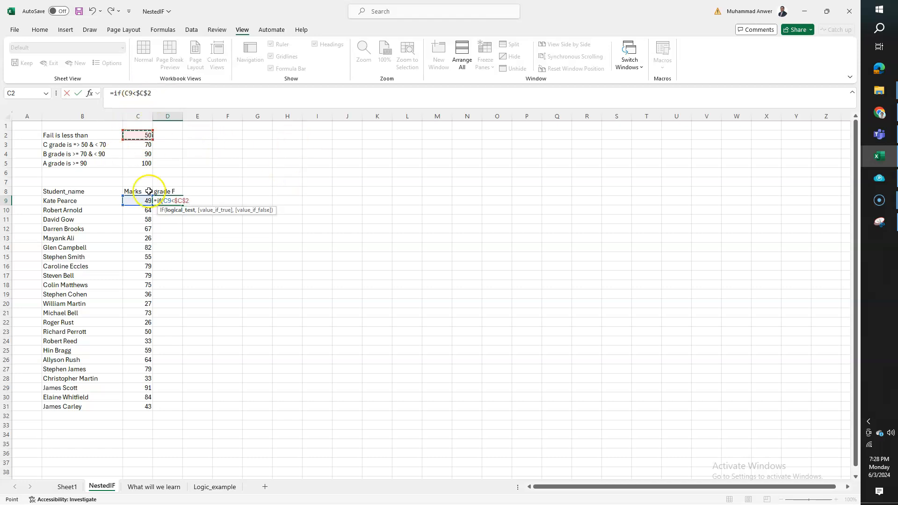
{"action": "type", "text": ","}
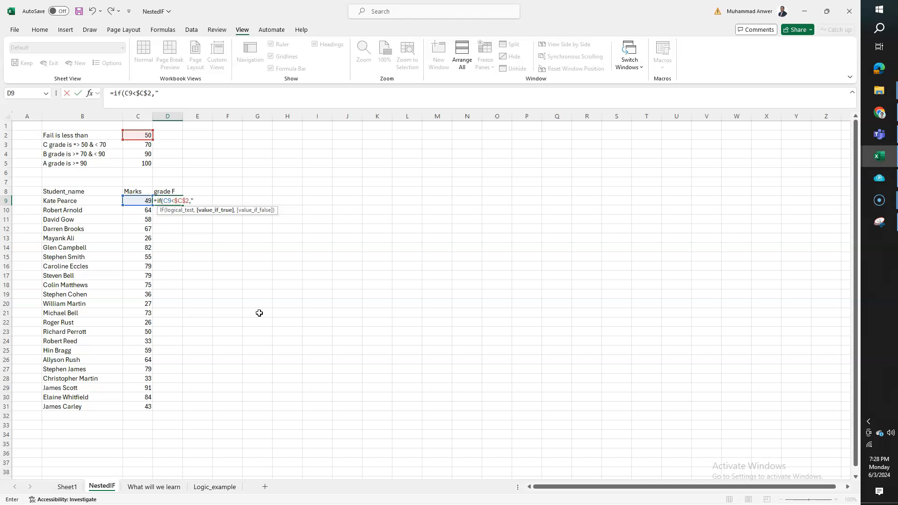
{"action": "type", "text": "\"F\",\"\")"}
{"action": "key", "text": "Return"}
Copy the D9 formula down the grade F column to D31
{"action": "key", "text": "Up"}
{"action": "key", "text": "ctrl+c"}
{"action": "key", "text": "Down"}
{"action": "key", "text": "shift+Down"}
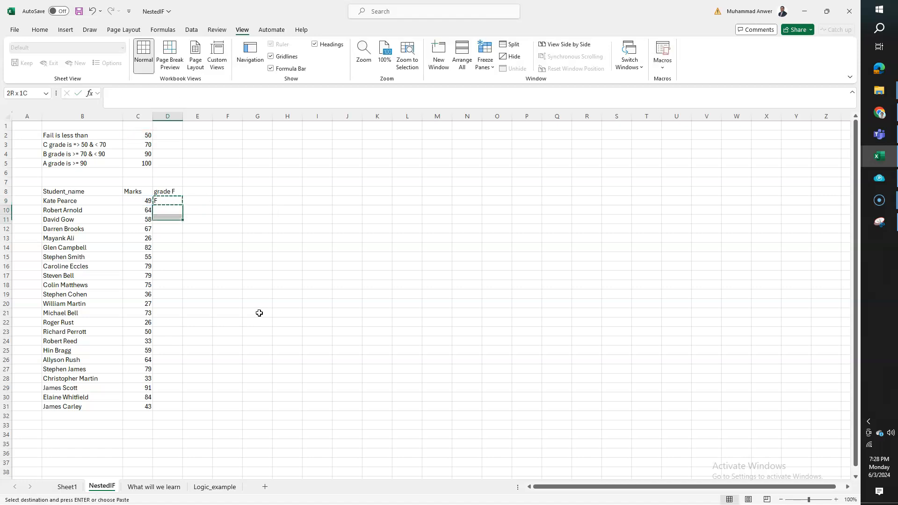
{"action": "key", "text": "shift+Down"}
{"action": "key", "text": "shift+Down"}
{"action": "key", "text": "shift+Down"}
{"action": "key", "text": "shift+Down"}
{"action": "key", "text": "shift+Down"}
{"action": "key", "text": "shift+Down"}
{"action": "key", "text": "shift+Down"}
{"action": "key", "text": "shift+Down"}
{"action": "key", "text": "shift+Down"}
{"action": "key", "text": "shift+Down"}
{"action": "key", "text": "shift+Down"}
{"action": "key", "text": "shift+Down"}
{"action": "key", "text": "shift+Down"}
{"action": "key", "text": "shift+Down"}
{"action": "key", "text": "shift+Down"}
{"action": "key", "text": "shift+Down"}
{"action": "key", "text": "shift+Down"}
{"action": "key", "text": "shift+Down"}
{"action": "key", "text": "shift+Down"}
{"action": "key", "text": "shift+Down"}
{"action": "key", "text": "Return"}
{"action": "key", "text": "ctrl+shift+Down"}
{"action": "key", "text": "ctrl+v"}
Center the range D9:D31 and conditionally format cells containing the text F with Light Red Fill with Dark Red Text
{"action": "left_click", "coordinate": [39, 31]}
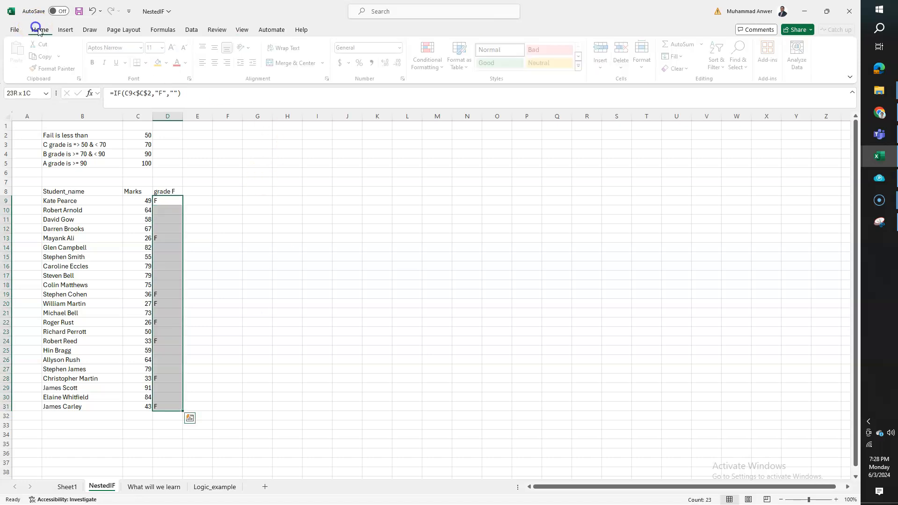
{"action": "left_click", "coordinate": [218, 62]}
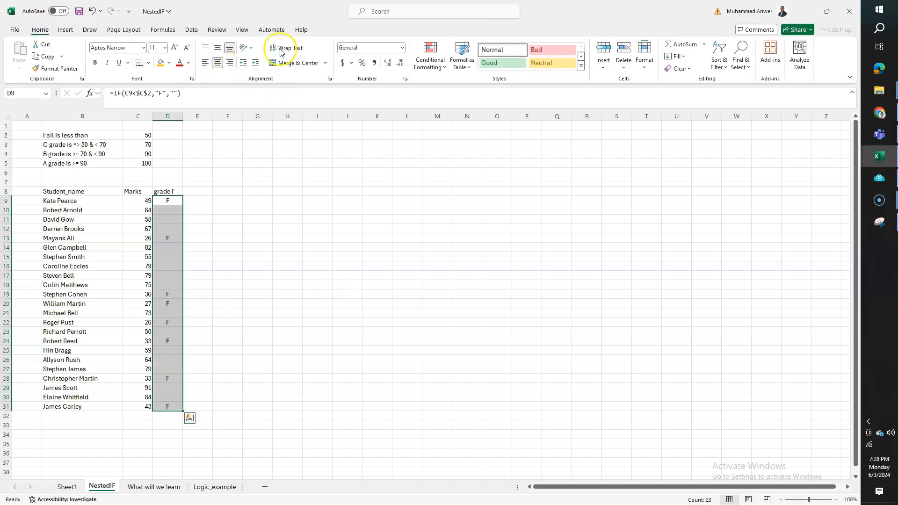
{"action": "left_click", "coordinate": [433, 58]}
{"action": "mouse_move", "coordinate": [481, 85]}
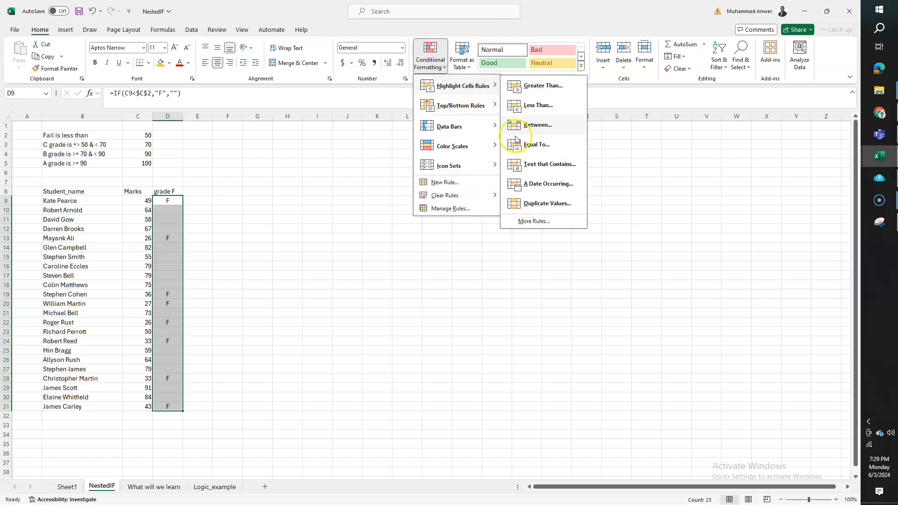
{"action": "left_click", "coordinate": [528, 164]}
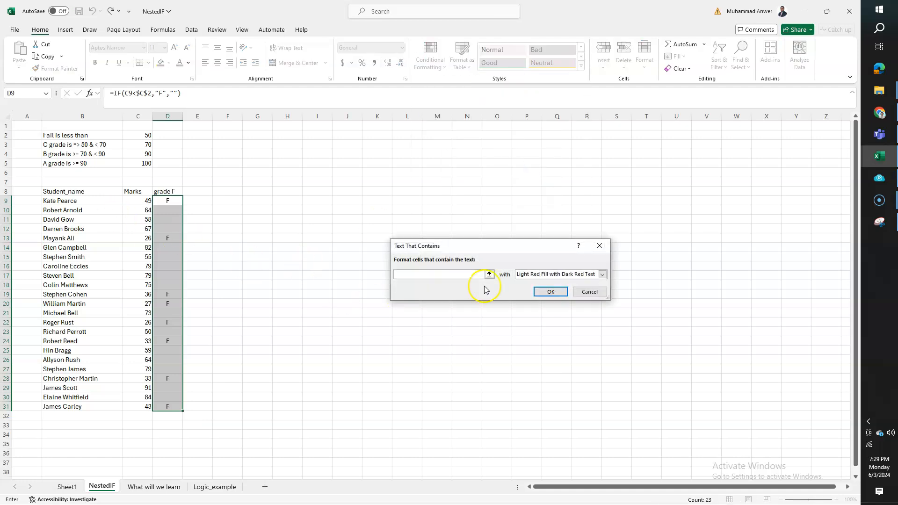
{"action": "type", "text": "F"}
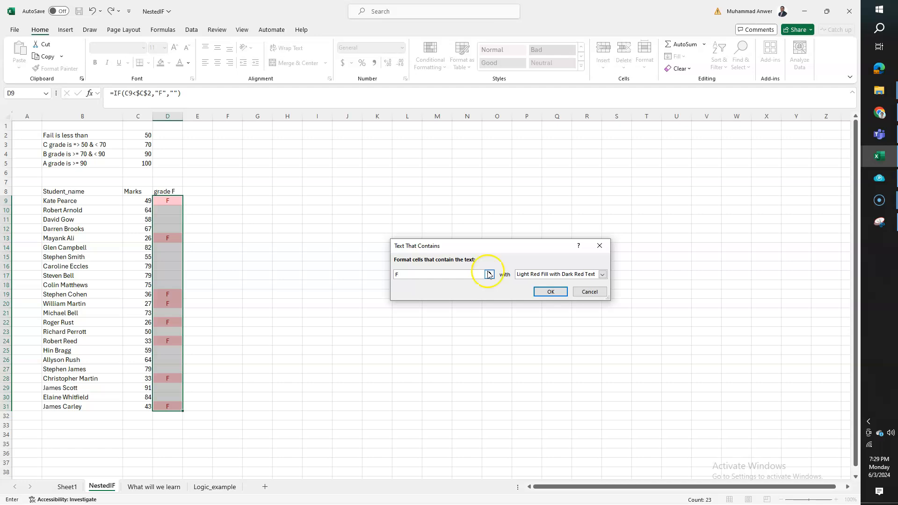
{"action": "left_click", "coordinate": [560, 294]}
{"action": "key", "text": "Right"}
{"action": "key", "text": "Left"}
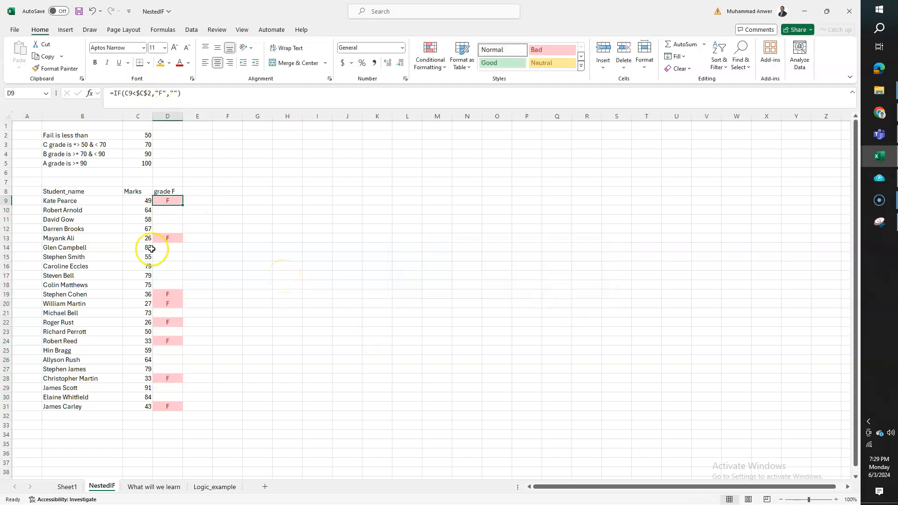
Enter the heading "grade C" in cell E8 and bring up the flowchart on the Logic_example sheet
{"action": "key", "text": "Right"}
{"action": "key", "text": "Up"}
{"action": "type", "text": "grad"}
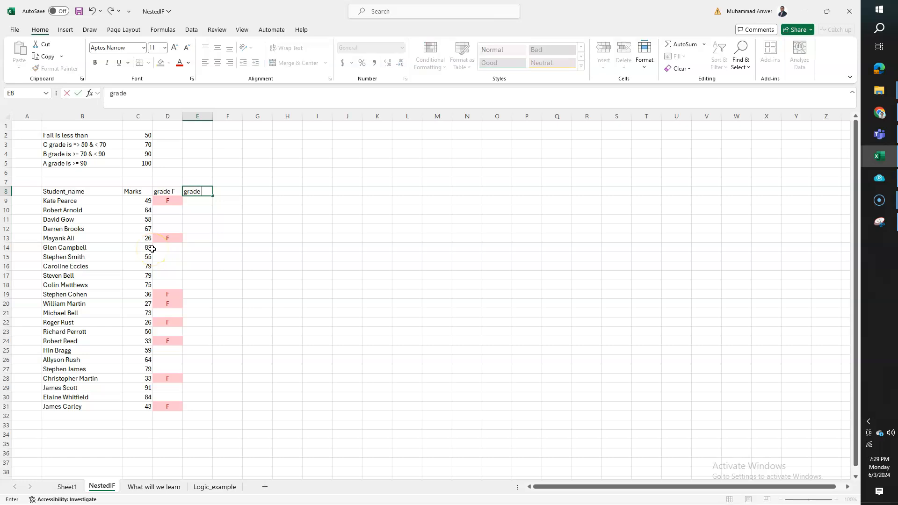
{"action": "type", "text": "e C"}
{"action": "key", "text": "Return"}
{"action": "key", "text": "Up"}
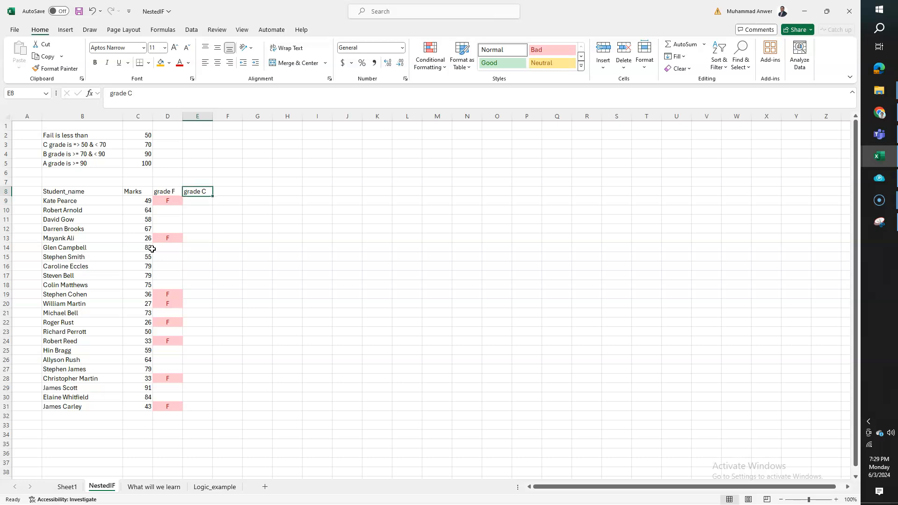
{"action": "key", "text": "ctrl+Page_Down"}
{"action": "key", "text": "ctrl+Page_Down"}
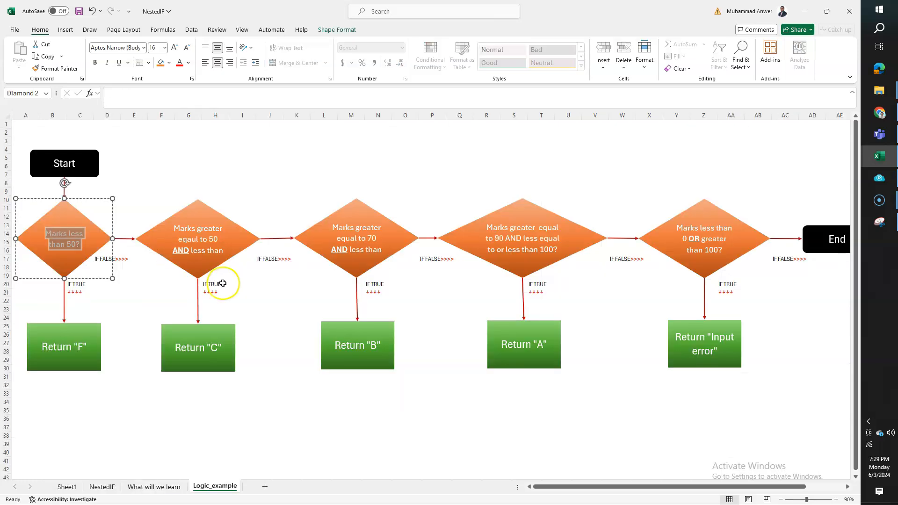
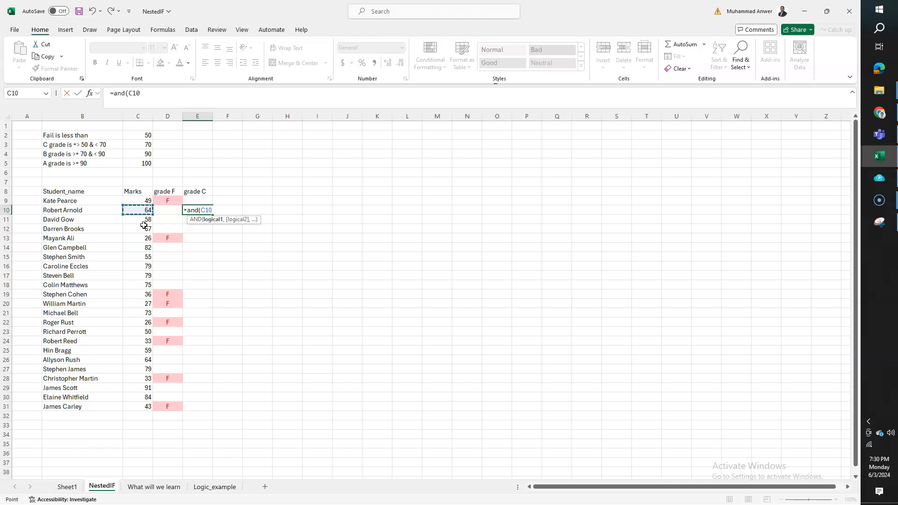
Complete the AND formula in cell E10 as =AND(C10>=$C$2,C10<$C$3)
{"action": "key", "text": "Up"}
{"action": "key", "text": "Up"}
{"action": "key", "text": "Up"}
{"action": "key", "text": "Left"}
{"action": "key", "text": "Up"}
{"action": "key", "text": "Up"}
{"action": "key", "text": "Up"}
{"action": "key", "text": "Up"}
{"action": "key", "text": "Left"}
{"action": "key", "text": "Up"}
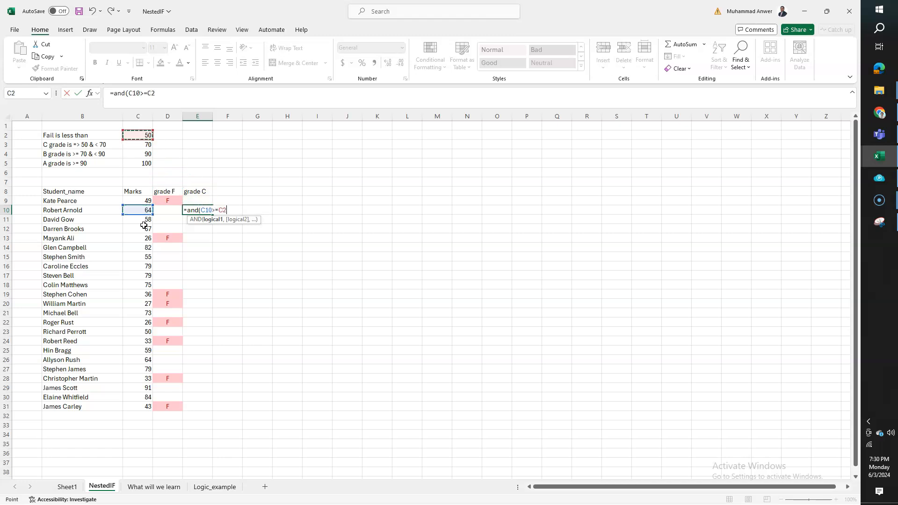
{"action": "type", "text": ",<"}
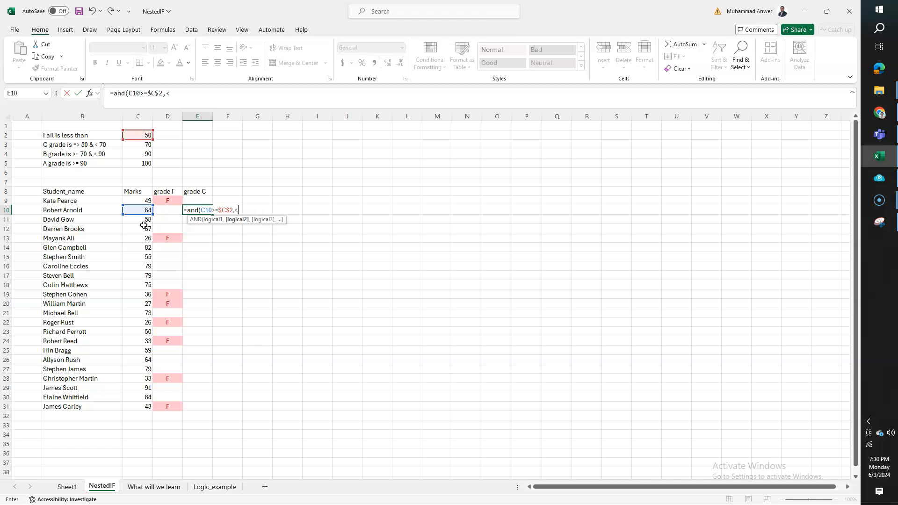
{"action": "key", "text": "Up"}
{"action": "key", "text": "Up"}
{"action": "key", "text": "Left"}
{"action": "key", "text": "Left"}
{"action": "key", "text": "Up"}
{"action": "key", "text": "Up"}
{"action": "key", "text": "Up"}
{"action": "key", "text": "Up"}
{"action": "key", "text": "F4"}
{"action": "type", "text": ")"}
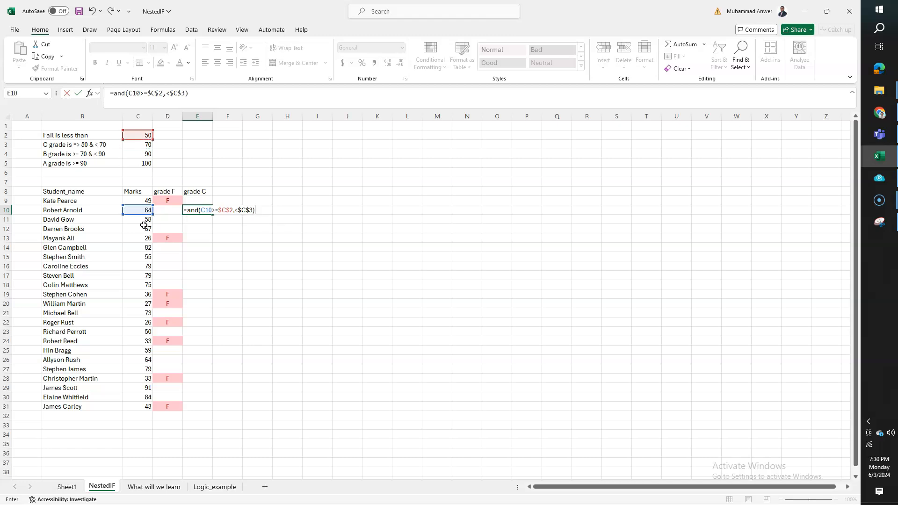
{"action": "key", "text": "Return"}
{"action": "key", "text": "Return"}
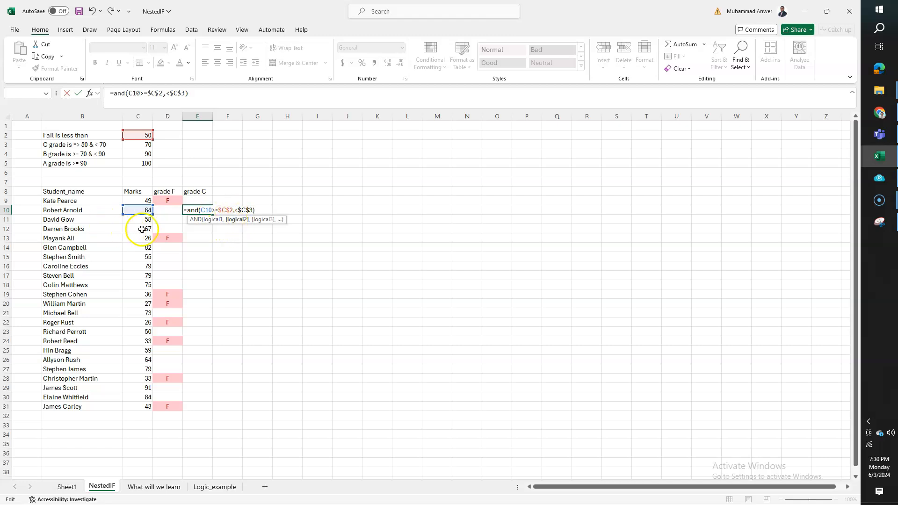
{"action": "left_click", "coordinate": [140, 211]}
{"action": "key", "text": "Return"}
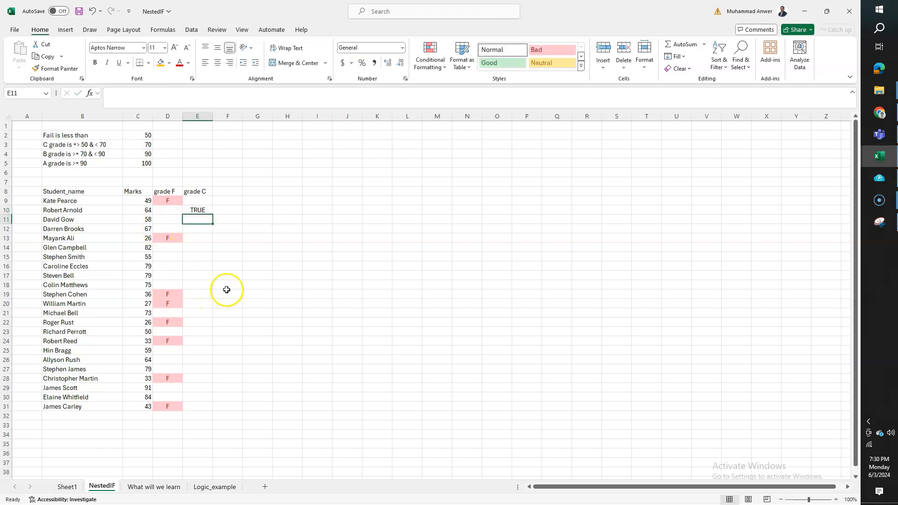
Copy the AND formula from cell E10 up into cell E9
{"action": "key", "text": "Up"}
{"action": "key", "text": "F2"}
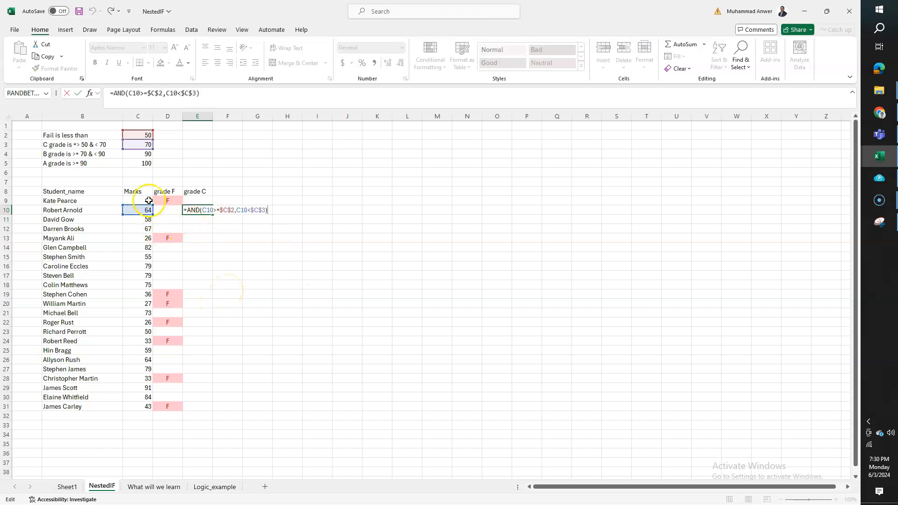
{"action": "key", "text": "Return"}
{"action": "key", "text": "Up"}
{"action": "key", "text": "ctrl+c"}
{"action": "key", "text": "Up"}
{"action": "key", "text": "Return"}
{"action": "key", "text": "Down"}
{"action": "key", "text": "Down"}
{"action": "key", "text": "Up"}
{"action": "key", "text": "Up"}
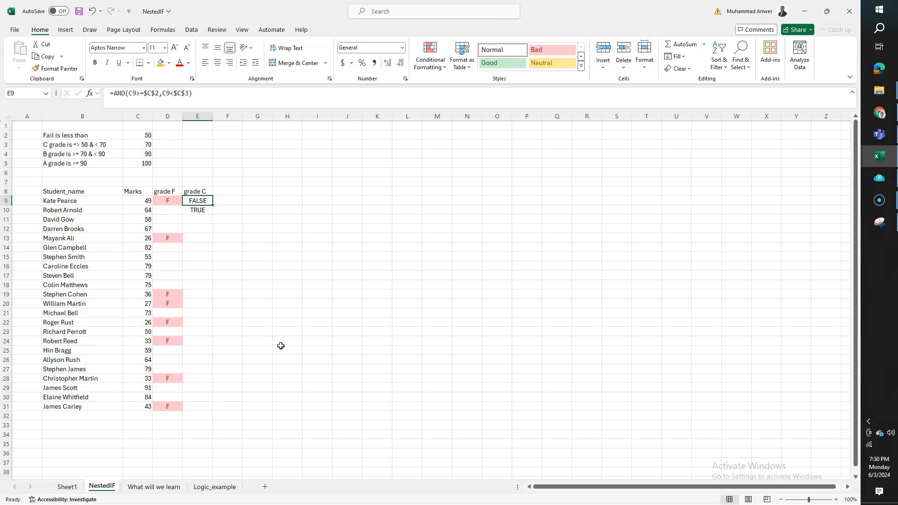
Wrap the AND test in cell E9 in an IF, giving =IF(AND(C9>=$C$2,C9<$C$3),"C","")
{"action": "key", "text": "F2"}
{"action": "key", "text": "Left"}
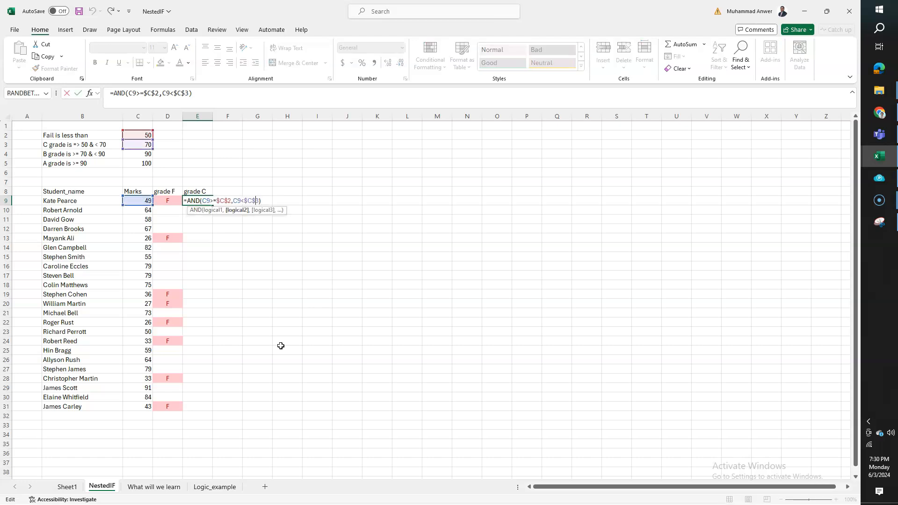
{"action": "key", "text": "ctrl+Left"}
{"action": "key", "text": "ctrl+shift+Right"}
{"action": "key", "text": "ctrl+shift+Right"}
{"action": "key", "text": "ctrl+shift+Right"}
{"action": "key", "text": "ctrl+shift+Right"}
{"action": "key", "text": "ctrl+shift+Right"}
{"action": "key", "text": "ctrl+shift+Right"}
{"action": "key", "text": "ctrl+shift+Right"}
{"action": "key", "text": "ctrl+shift+Right"}
{"action": "key", "text": "ctrl+shift+Right"}
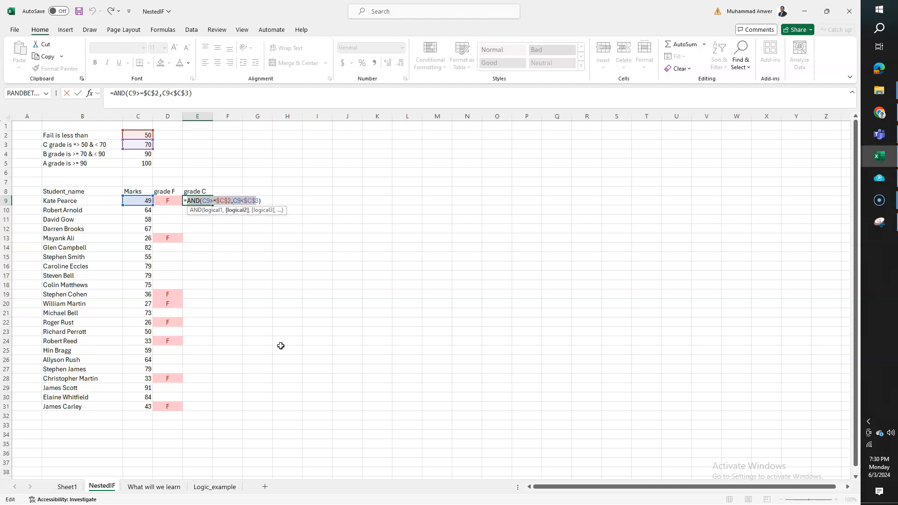
{"action": "key", "text": "Left"}
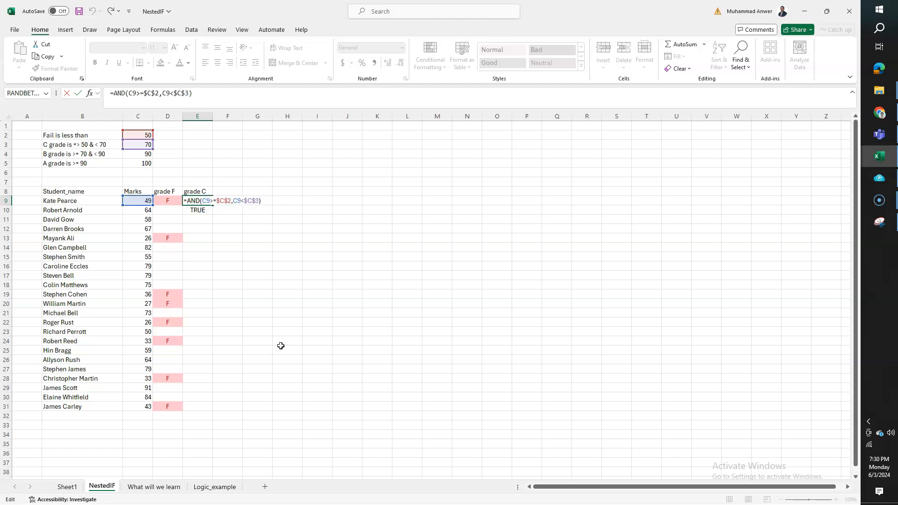
{"action": "type", "text": "if("}
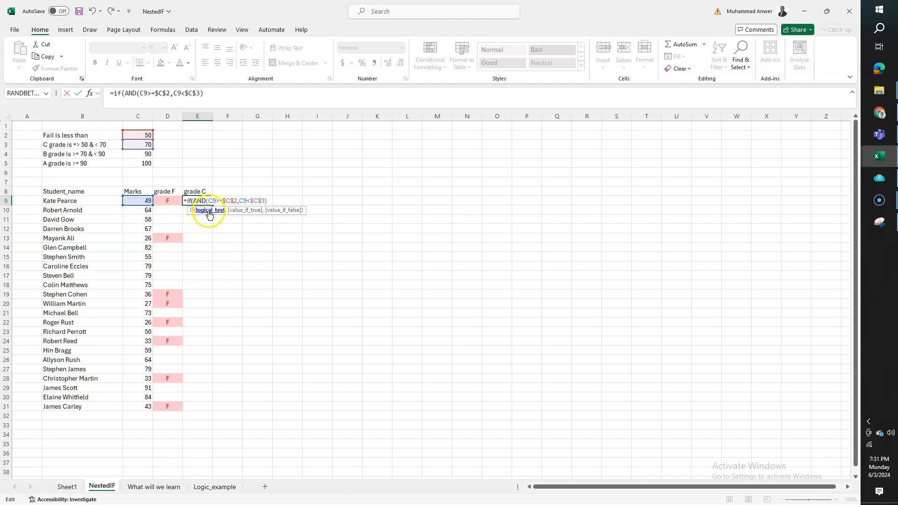
{"action": "left_click", "coordinate": [268, 201]}
{"action": "type", "text": ",\"C"}
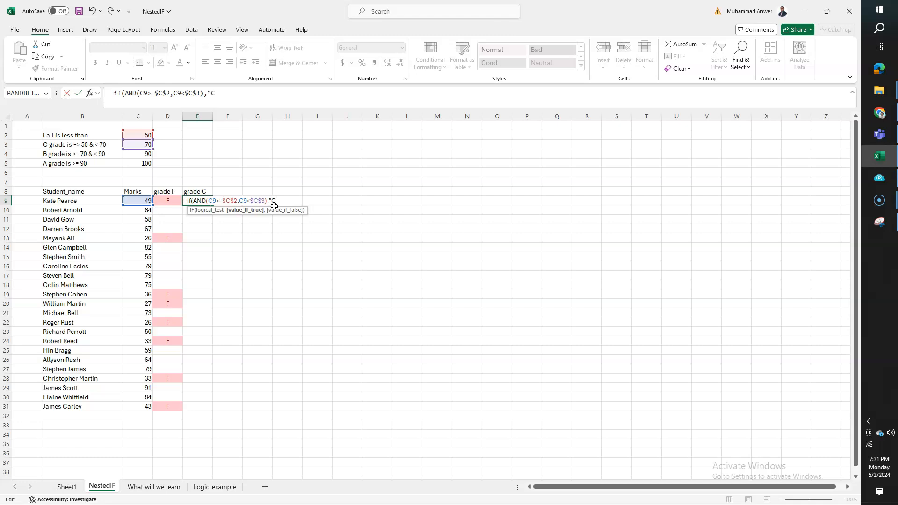
{"action": "type", "text": "\","}
{"action": "key", "text": "ctrl+Return"}
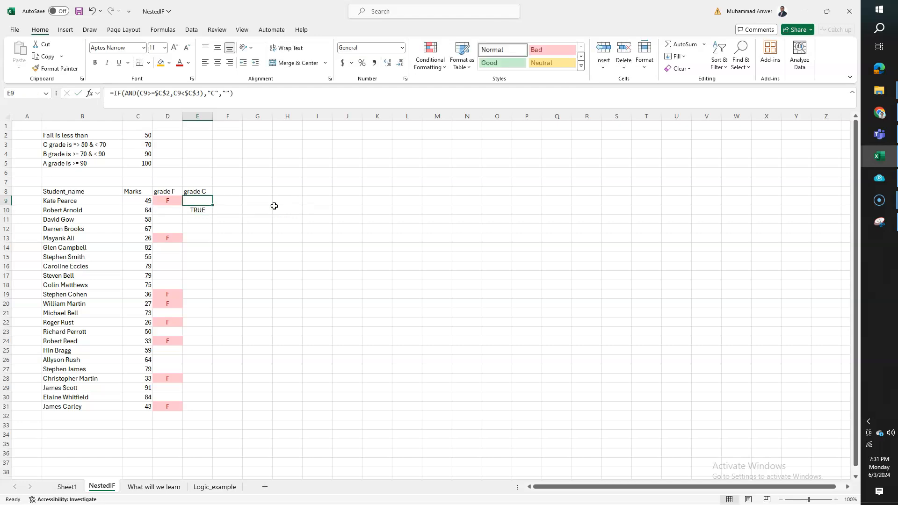
Copy the E9 formula down the grade C column to E31
{"action": "key", "text": "ctrl+c"}
{"action": "key", "text": "Down"}
{"action": "key", "text": "shift+Down"}
{"action": "key", "text": "shift+Down"}
{"action": "key", "text": "shift+Down"}
{"action": "key", "text": "shift+Down"}
{"action": "key", "text": "shift+Down"}
{"action": "key", "text": "shift+Down"}
{"action": "key", "text": "shift+Down"}
{"action": "key", "text": "shift+Down"}
{"action": "key", "text": "shift+Down"}
{"action": "key", "text": "shift+Down"}
{"action": "key", "text": "shift+Down"}
{"action": "key", "text": "shift+Down"}
{"action": "key", "text": "shift+Down"}
{"action": "key", "text": "shift+Down"}
{"action": "key", "text": "shift+Down"}
{"action": "key", "text": "shift+Down"}
{"action": "key", "text": "shift+Down"}
{"action": "key", "text": "shift+Down"}
{"action": "key", "text": "shift+Down"}
{"action": "key", "text": "shift+Down"}
{"action": "key", "text": "shift+Down"}
{"action": "key", "text": "Return"}
{"action": "key", "text": "Up"}
Center the range E9:E31 and conditionally format cells containing the text C with Light Red Fill with Dark Red Text
{"action": "key", "text": "ctrl+shift+Down"}
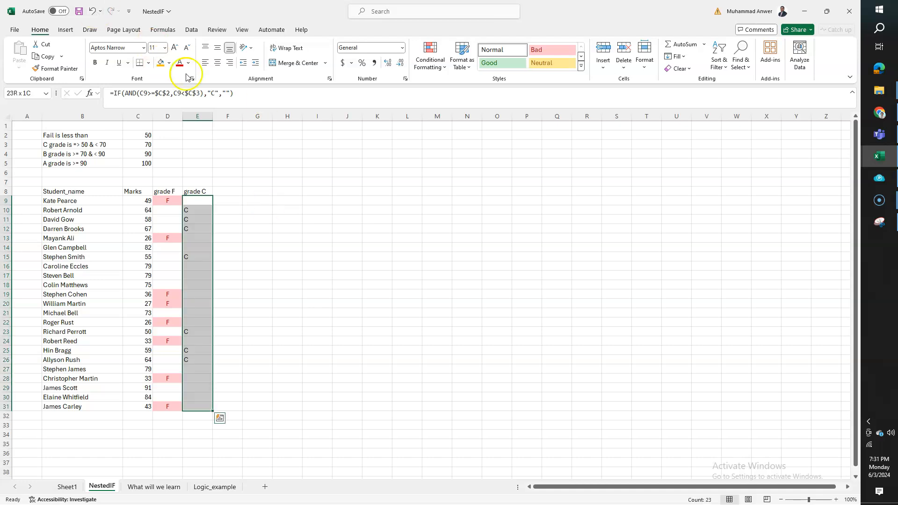
{"action": "left_click", "coordinate": [217, 63]}
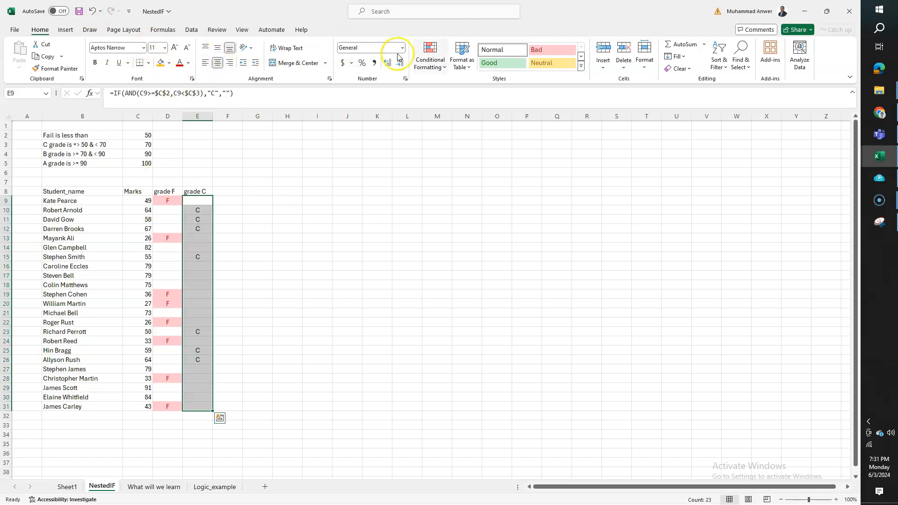
{"action": "left_click", "coordinate": [430, 59]}
{"action": "mouse_move", "coordinate": [488, 89]}
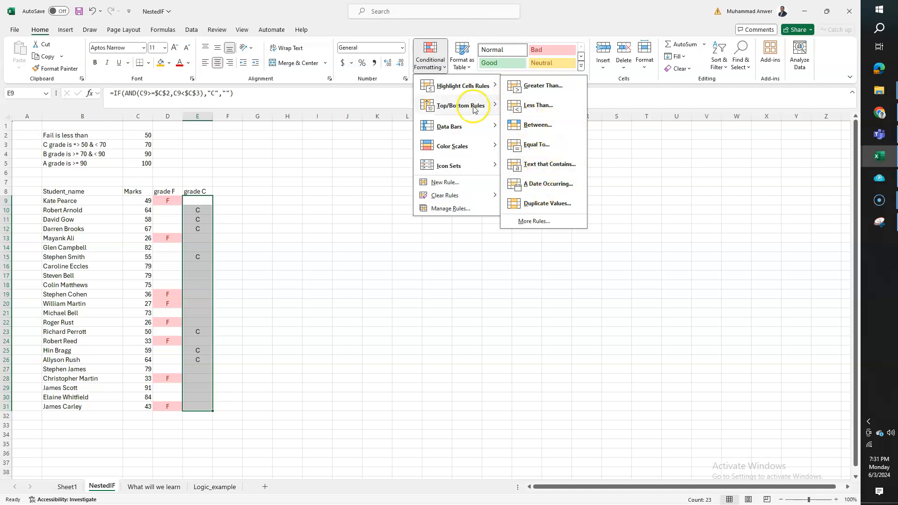
{"action": "left_click", "coordinate": [529, 165]}
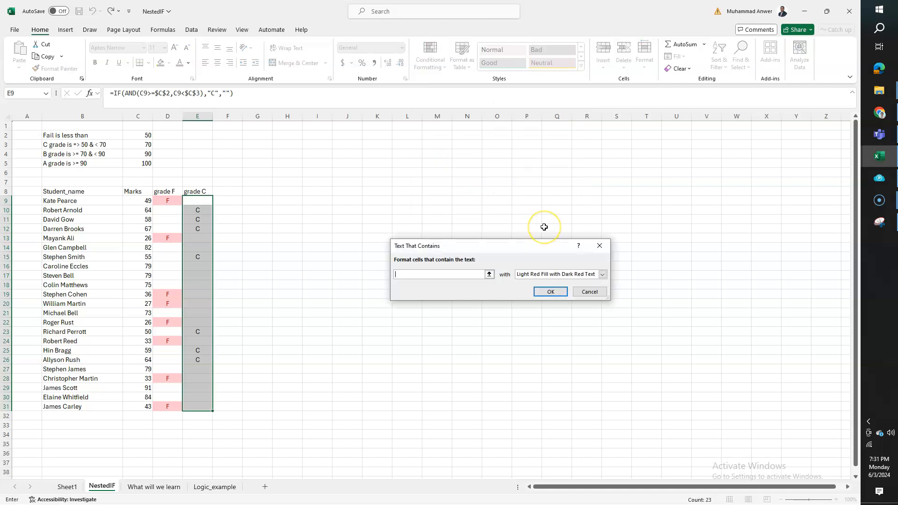
{"action": "type", "text": "C"}
{"action": "left_click", "coordinate": [551, 292]}
{"action": "left_click", "coordinate": [285, 221]}
Copy an existing grade heading into cell F8 and change it to "grade B"
{"action": "key", "text": "Left"}
{"action": "key", "text": "Left"}
{"action": "key", "text": "Up"}
{"action": "key", "text": "Up"}
{"action": "key", "text": "Up"}
{"action": "key", "text": "Left"}
{"action": "key", "text": "ctrl+c"}
{"action": "key", "text": "Right"}
{"action": "key", "text": "Return"}
{"action": "key", "text": "BackSpace"}
{"action": "type", "text": "B"}
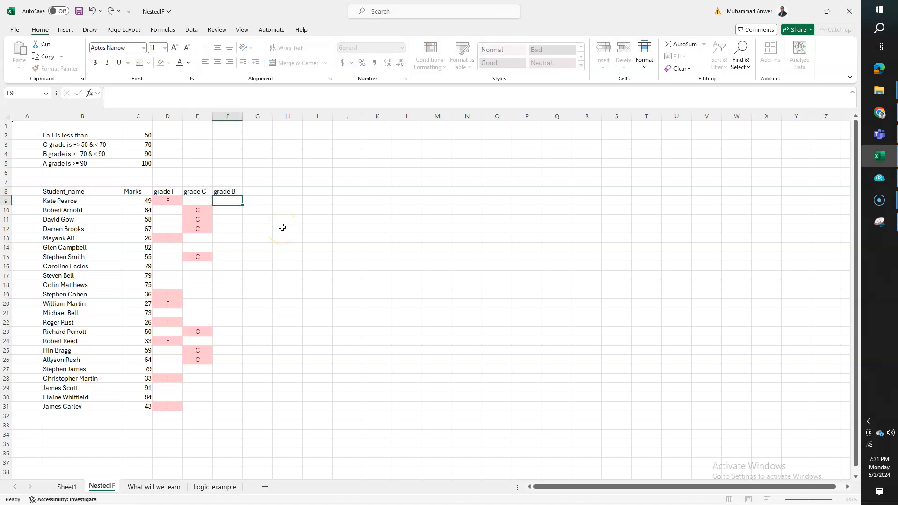
{"action": "key", "text": "ctrl+Return"}
Copy the F8 heading into cell G8 and change it to "grade A"
{"action": "key", "text": "ctrl+c"}
{"action": "key", "text": "Right"}
{"action": "key", "text": "Return"}
{"action": "key", "text": "F2"}
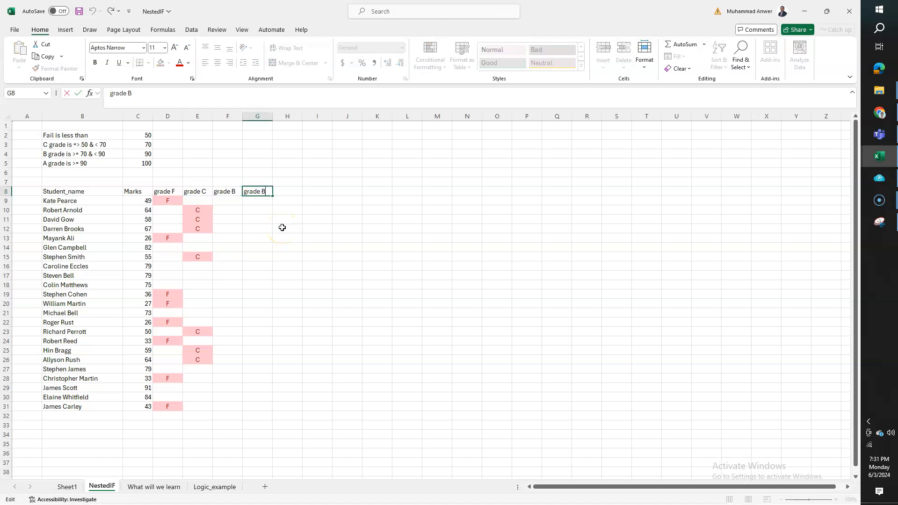
{"action": "type", "text": "A"}
{"action": "key", "text": "Return"}
Begin the grade B formula in cell F9 with the first condition, =IF(AND(C9>=$C$3,
{"action": "key", "text": "Left"}
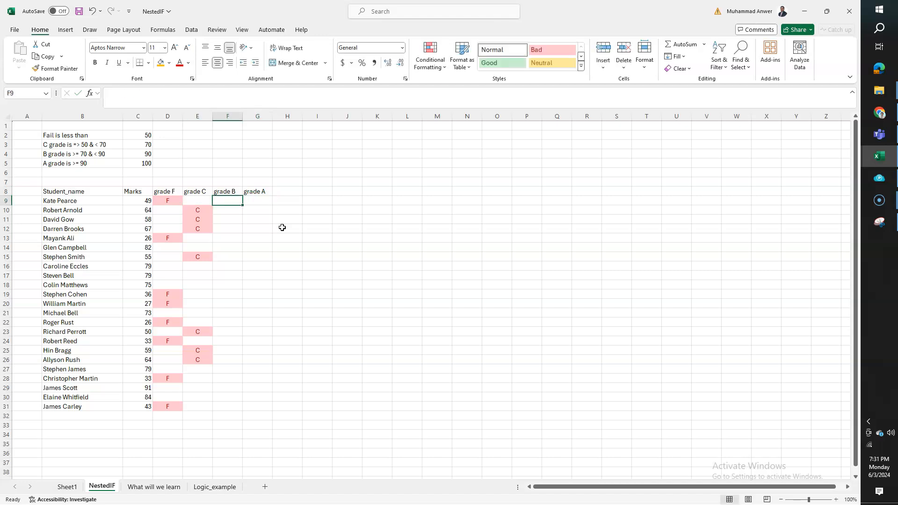
{"action": "type", "text": "=if"}
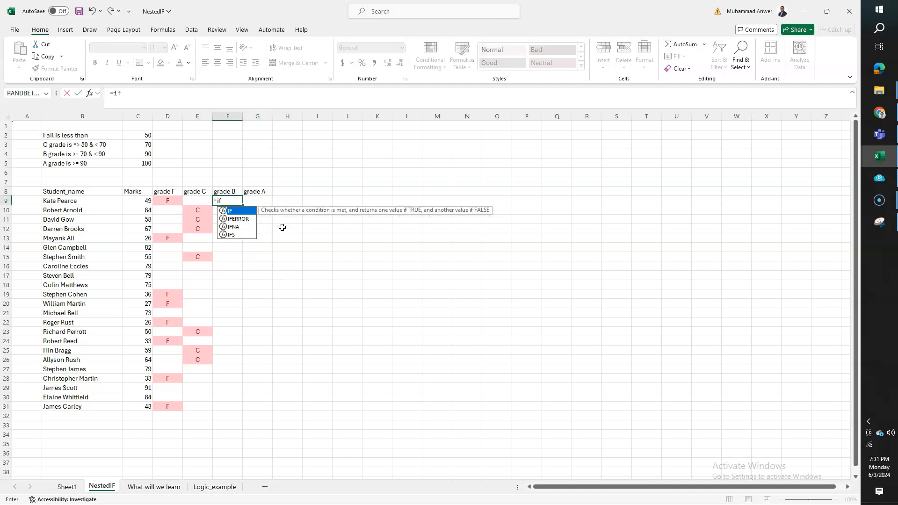
{"action": "type", "text": "(and("}
{"action": "key", "text": "Left"}
{"action": "key", "text": "Left"}
{"action": "key", "text": "Left"}
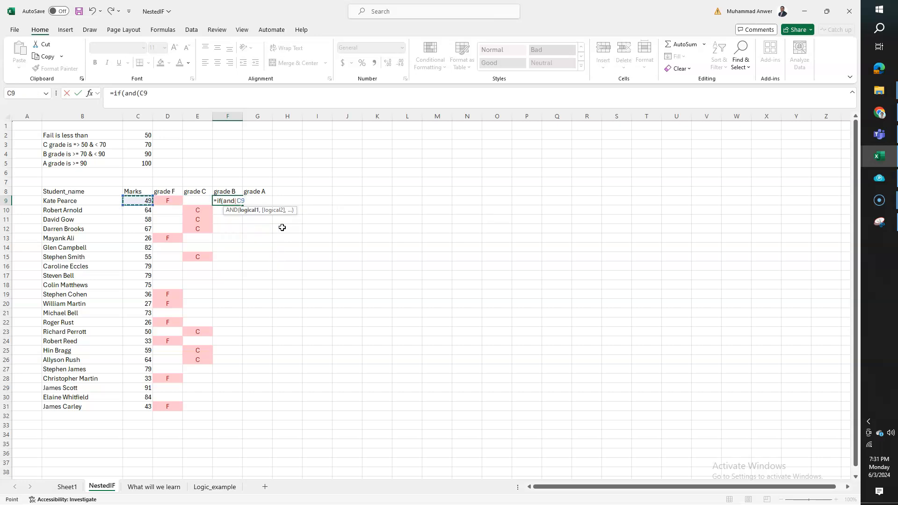
{"action": "key", "text": "Left"}
{"action": "key", "text": "Left"}
{"action": "key", "text": "Up"}
{"action": "key", "text": "Up"}
{"action": "key", "text": "Up"}
{"action": "key", "text": "Up"}
{"action": "key", "text": "Up"}
{"action": "key", "text": "Up"}
{"action": "key", "text": "Left"}
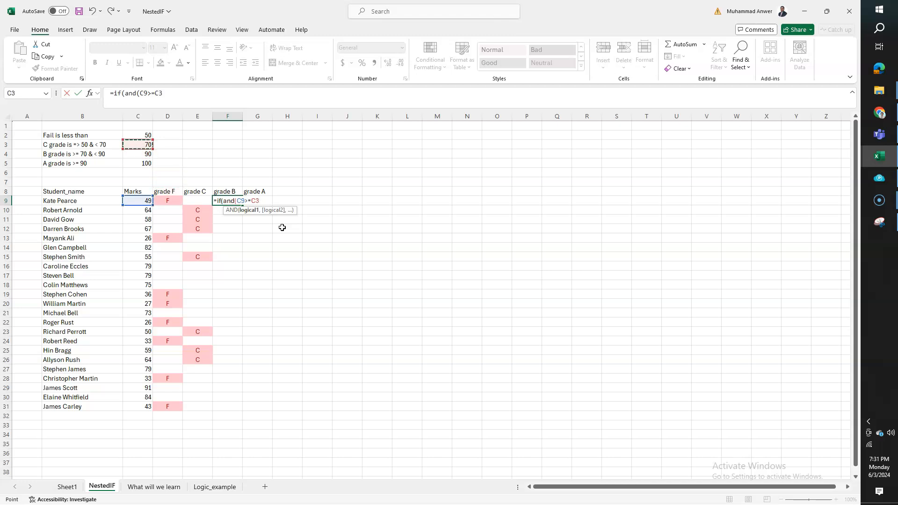
{"action": "type", "text": ","}
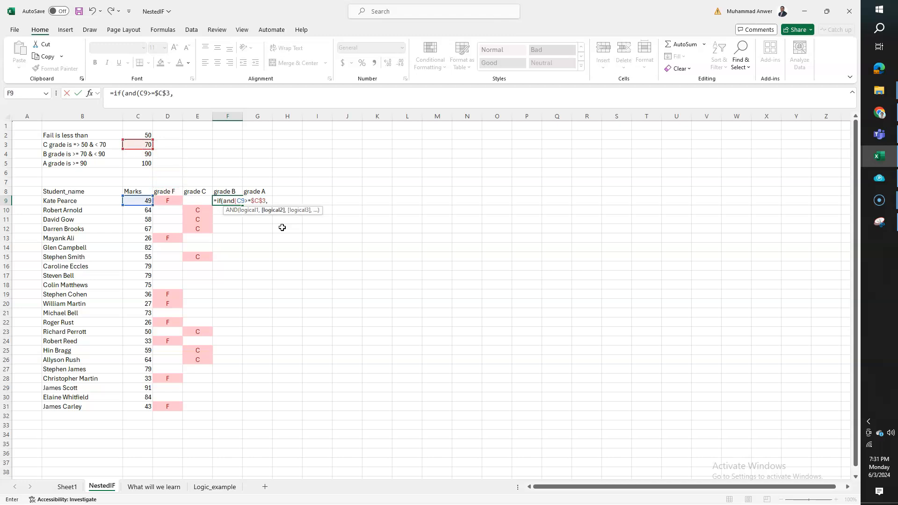
Complete the F9 formula with the condition C9<$C$4, "B" if true and an empty text if false
{"action": "key", "text": "Left"}
{"action": "key", "text": "Left"}
{"action": "key", "text": "Left"}
{"action": "type", "text": "<"}
{"action": "key", "text": "Up"}
{"action": "key", "text": "Left"}
{"action": "key", "text": "Left"}
{"action": "key", "text": "Left"}
{"action": "key", "text": "Up"}
{"action": "key", "text": "Up"}
{"action": "key", "text": "Up"}
{"action": "key", "text": "Up"}
{"action": "key", "text": "F4"}
{"action": "type", "text": "),"}
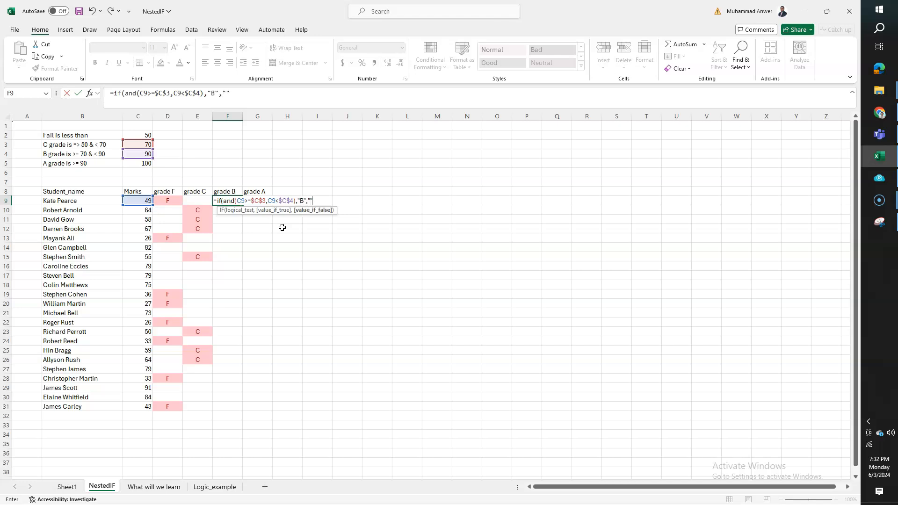
{"action": "type", "text": "\"B\",\"\""}
{"action": "key", "text": "ctrl+Return"}
Copy the F9 formula down the grade B column to F31
{"action": "key", "text": "ctrl+c"}
{"action": "key", "text": "ctrl+Down"}
{"action": "key", "text": "Up"}
{"action": "key", "text": "ctrl+Up"}
{"action": "key", "text": "Down"}
{"action": "key", "text": "shift+Down"}
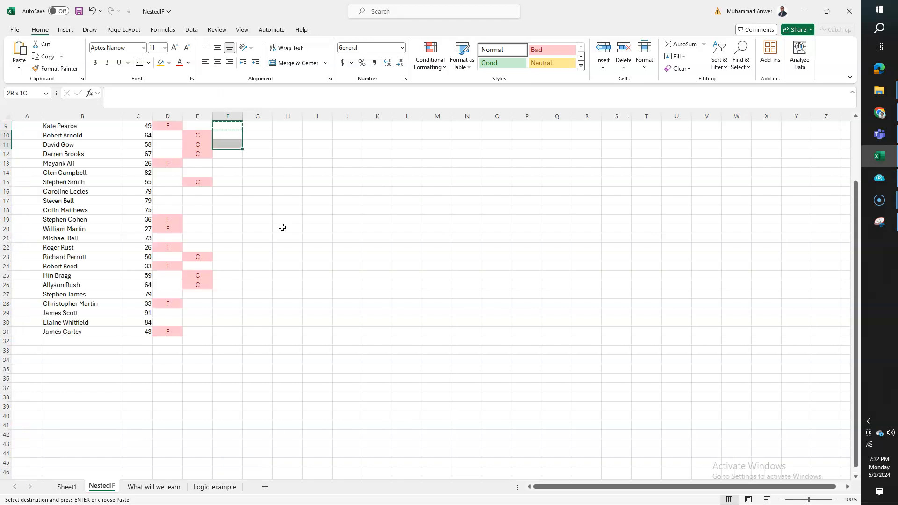
{"action": "key", "text": "shift+Down"}
{"action": "key", "text": "shift+Down"}
{"action": "key", "text": "shift+Down"}
{"action": "key", "text": "shift+Down"}
{"action": "key", "text": "shift+Down"}
{"action": "key", "text": "shift+Down"}
{"action": "key", "text": "shift+Down"}
{"action": "key", "text": "shift+Down"}
{"action": "key", "text": "shift+Down"}
{"action": "key", "text": "shift+Down"}
{"action": "key", "text": "shift+Down"}
{"action": "key", "text": "shift+Down"}
{"action": "key", "text": "shift+Down"}
{"action": "key", "text": "shift+Down"}
{"action": "key", "text": "shift+Down"}
{"action": "key", "text": "shift+Down"}
{"action": "key", "text": "shift+Down"}
{"action": "key", "text": "shift+Down"}
{"action": "key", "text": "shift+Down"}
{"action": "key", "text": "shift+Down"}
{"action": "key", "text": "Return"}
Center the range F9:F31 and conditionally format cells containing the text B with Light Red Fill with Dark Red Text
{"action": "key", "text": "ctrl+Up"}
{"action": "key", "text": "Down"}
{"action": "key", "text": "ctrl+shift+Down"}
{"action": "left_click", "coordinate": [218, 63]}
{"action": "left_click", "coordinate": [430, 55]}
{"action": "mouse_move", "coordinate": [482, 107]}
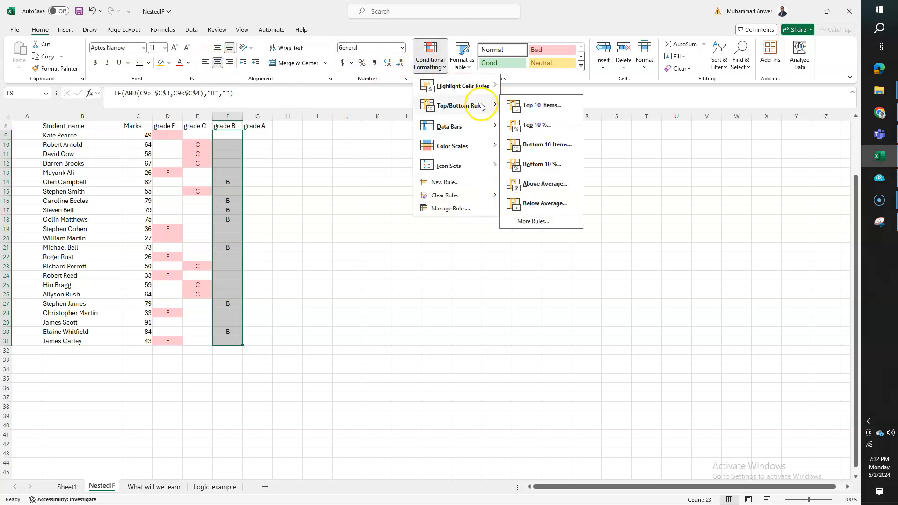
{"action": "mouse_move", "coordinate": [482, 86]}
{"action": "left_click", "coordinate": [541, 169]}
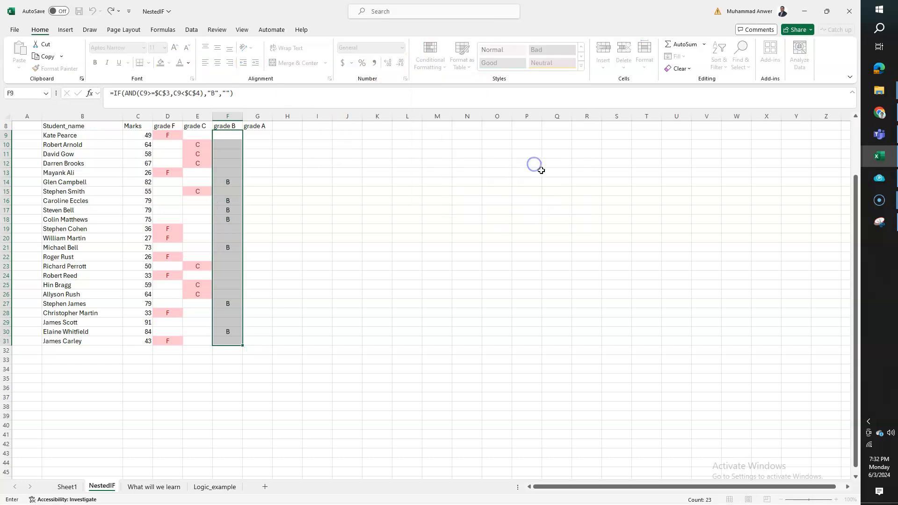
{"action": "type", "text": "B"}
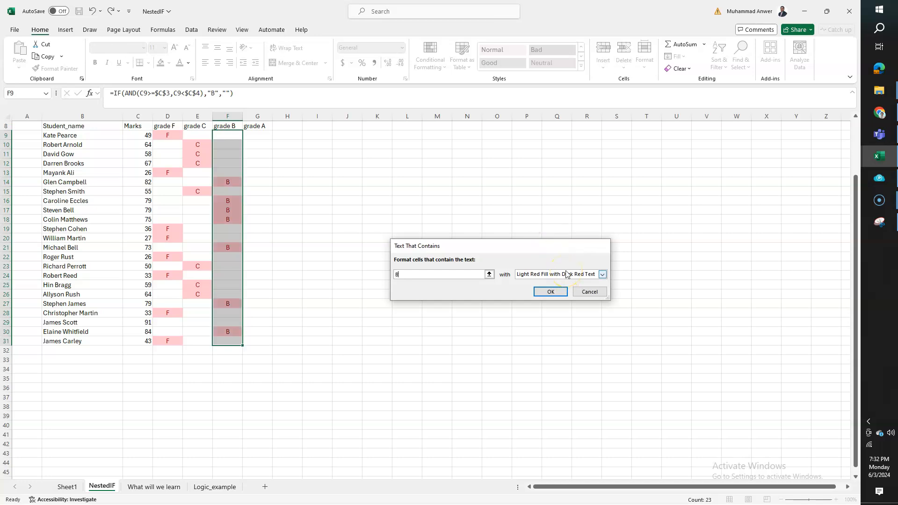
{"action": "left_click", "coordinate": [551, 292]}
{"action": "left_click", "coordinate": [391, 240]}
Begin the grade A formula in cell G9 with the first condition, =IF(AND(C9>=$C$4,
{"action": "scroll", "coordinate": [272, 307], "scroll_direction": "up", "scroll_amount": 3}
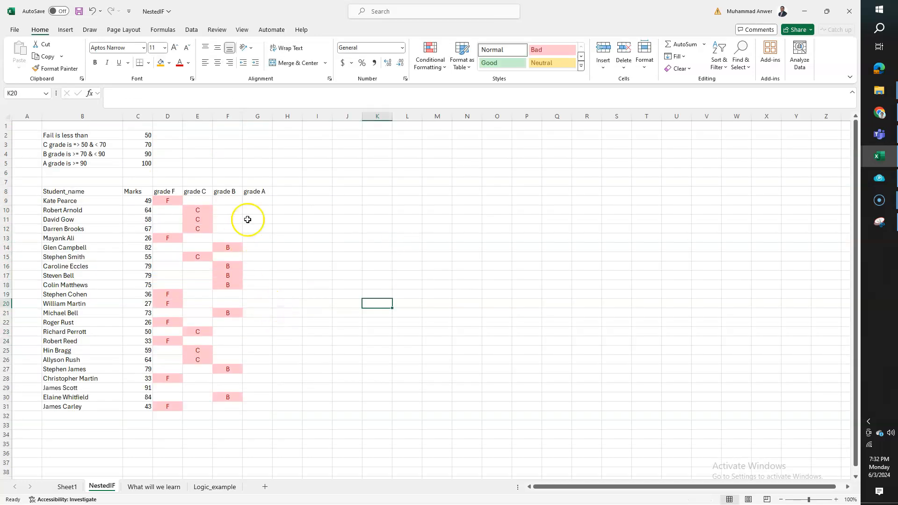
{"action": "left_click", "coordinate": [254, 200]}
{"action": "type", "text": "=if("}
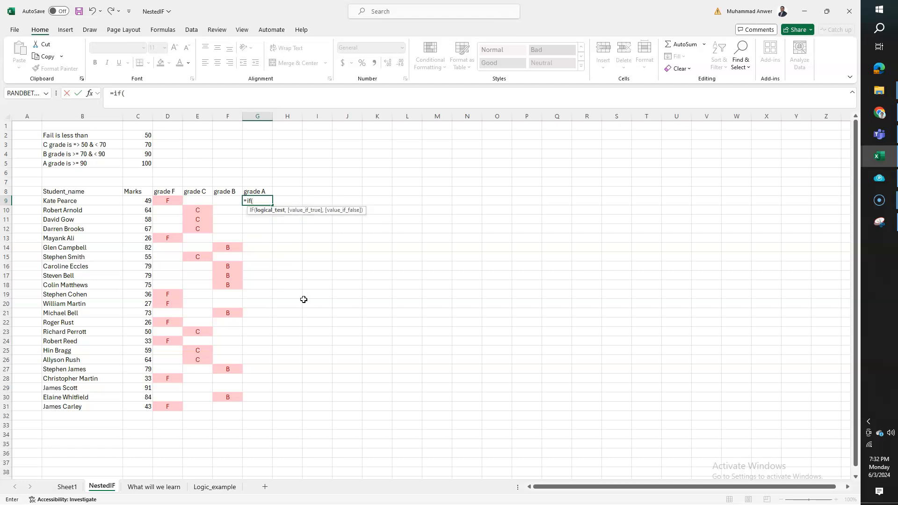
{"action": "type", "text": "and("}
{"action": "key", "text": "Left"}
{"action": "key", "text": "Left"}
{"action": "key", "text": "Left"}
{"action": "key", "text": "Left"}
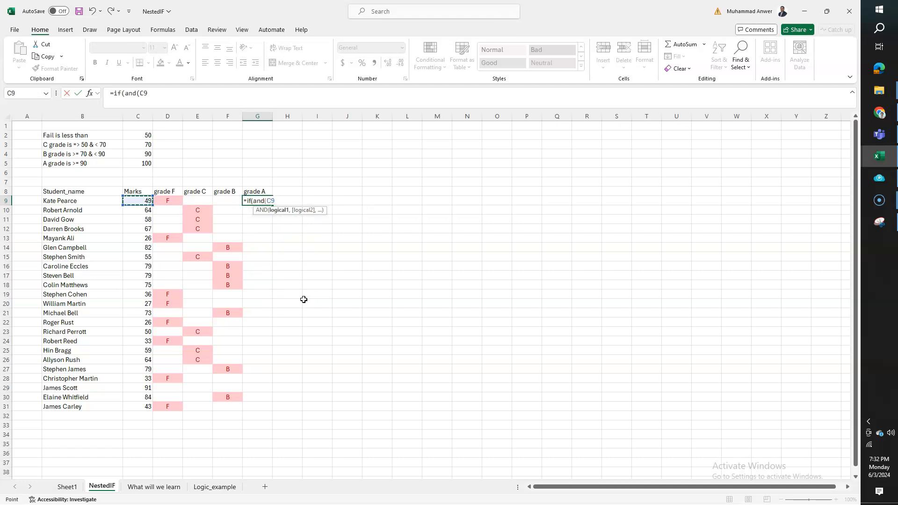
{"action": "type", "text": ">="}
{"action": "key", "text": "Left"}
{"action": "key", "text": "Left"}
{"action": "key", "text": "Up"}
{"action": "key", "text": "Up"}
{"action": "key", "text": "Up"}
{"action": "key", "text": "Up"}
{"action": "key", "text": "Up"}
{"action": "key", "text": "Left"}
{"action": "key", "text": "Left"}
{"action": "key", "text": "F4"}
{"action": "type", "text": ","}
Complete the G9 formula with the condition C9<=$C$5, "A" if true and an empty text if false
{"action": "key", "text": "Left"}
{"action": "key", "text": "Left"}
{"action": "key", "text": "Left"}
{"action": "key", "text": "Left"}
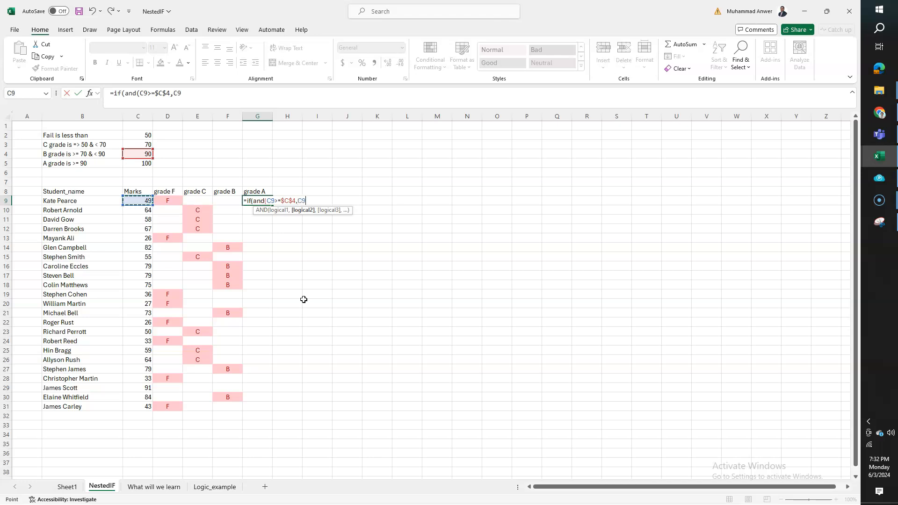
{"action": "type", "text": ","}
{"action": "key", "text": "BackSpace"}
{"action": "key", "text": "Left"}
{"action": "key", "text": "Left"}
{"action": "key", "text": "Left"}
{"action": "key", "text": "Up"}
{"action": "key", "text": "Up"}
{"action": "key", "text": "Up"}
{"action": "key", "text": "Left"}
{"action": "key", "text": "Up"}
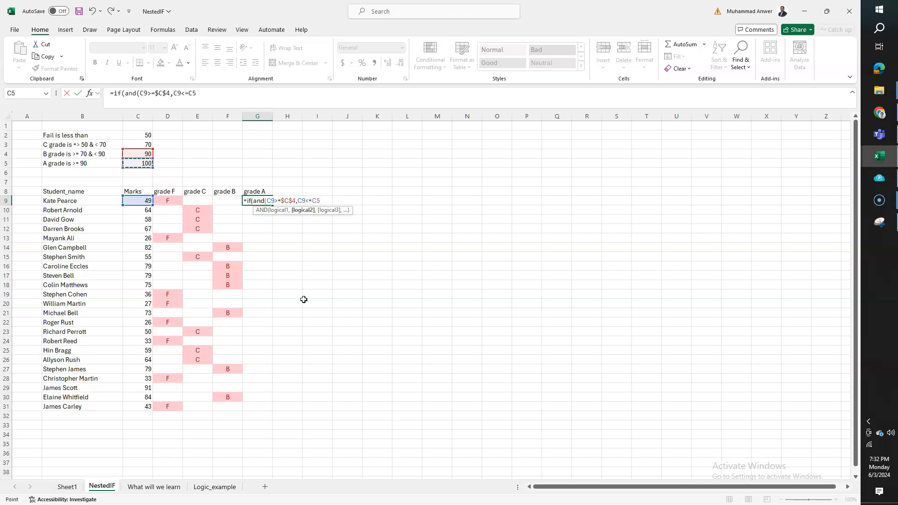
{"action": "type", "text": ")"}
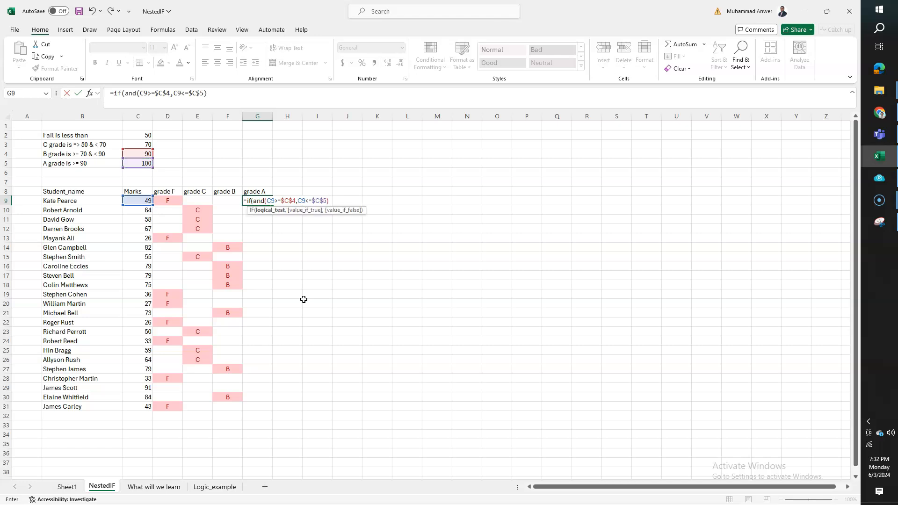
{"action": "type", "text": ",\"A\","}
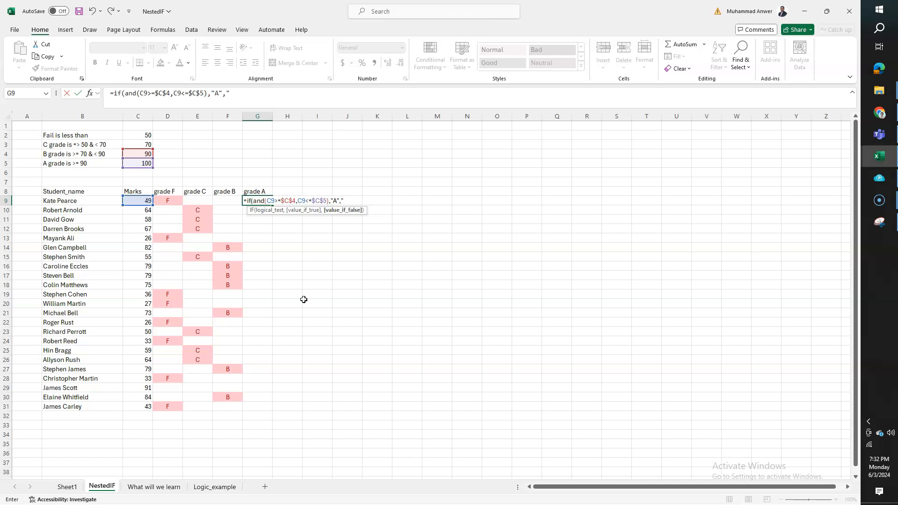
{"action": "type", "text": "\"\")"}
{"action": "key", "text": "Return"}
Copy the G9 formula down the grade A column to G31
{"action": "key", "text": "Up"}
{"action": "key", "text": "ctrl+c"}
{"action": "key", "text": "Down"}
{"action": "key", "text": "shift+Down"}
{"action": "key", "text": "shift+Down"}
{"action": "key", "text": "shift+Down"}
{"action": "key", "text": "shift+Down"}
{"action": "key", "text": "shift+Down"}
{"action": "key", "text": "shift+Down"}
{"action": "key", "text": "shift+Down"}
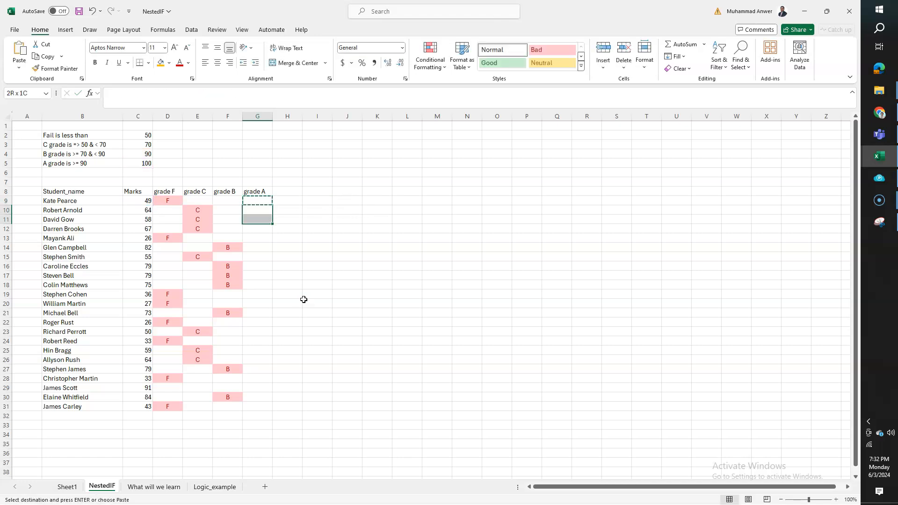
{"action": "key", "text": "shift+Down"}
{"action": "key", "text": "shift+Down"}
{"action": "key", "text": "shift+Down"}
{"action": "key", "text": "shift+Down"}
{"action": "key", "text": "shift+Down"}
{"action": "key", "text": "shift+Down"}
{"action": "key", "text": "shift+Down"}
{"action": "key", "text": "shift+Down"}
{"action": "key", "text": "shift+Down"}
{"action": "key", "text": "shift+Down"}
{"action": "key", "text": "shift+Down"}
{"action": "key", "text": "shift+Down"}
{"action": "key", "text": "shift+Down"}
{"action": "key", "text": "shift+Down"}
{"action": "key", "text": "Return"}
Center the range G9:G31 and conditionally format cells containing the text A with Light Red Fill with Dark Red Text
{"action": "key", "text": "Up"}
{"action": "key", "text": "ctrl+shift+Down"}
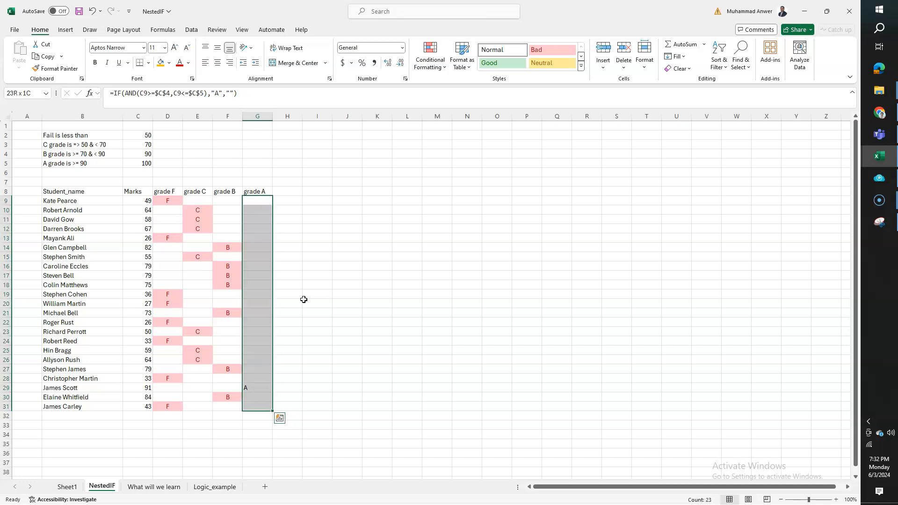
{"action": "left_click", "coordinate": [218, 62]}
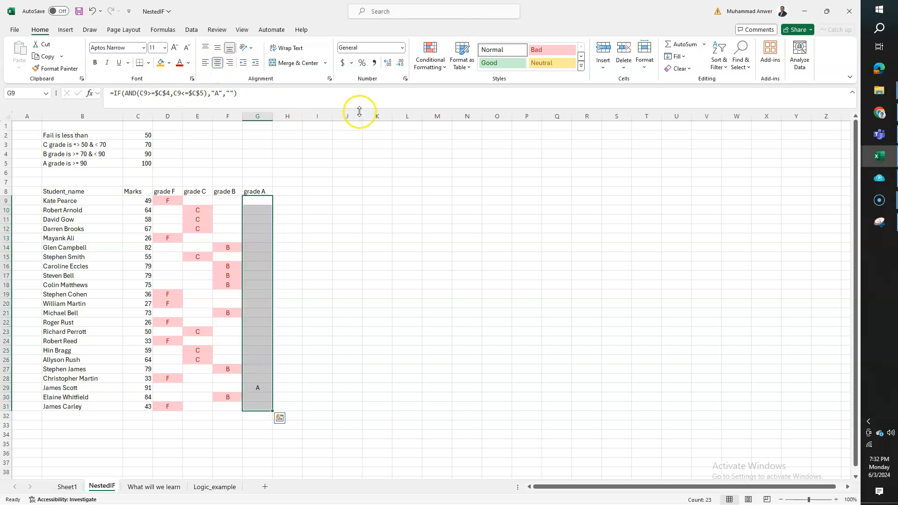
{"action": "left_click", "coordinate": [440, 69]}
{"action": "mouse_move", "coordinate": [473, 87]}
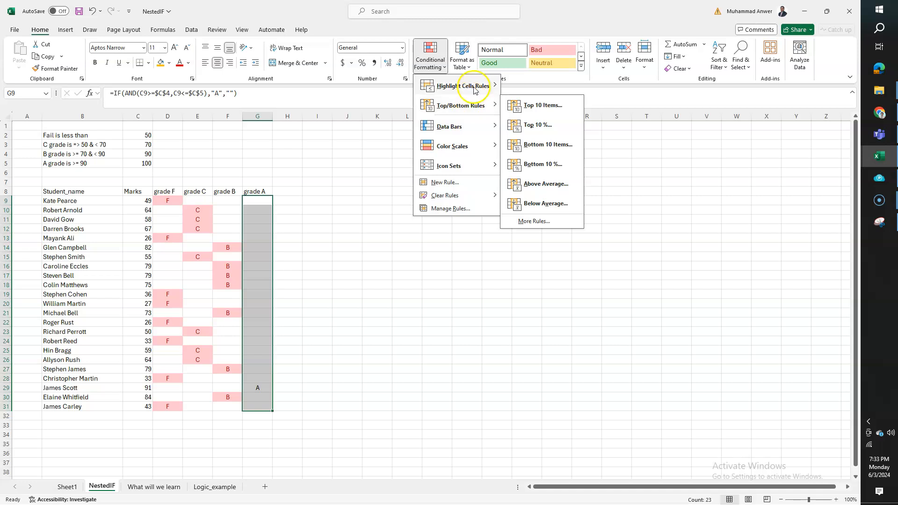
{"action": "left_click", "coordinate": [548, 164]}
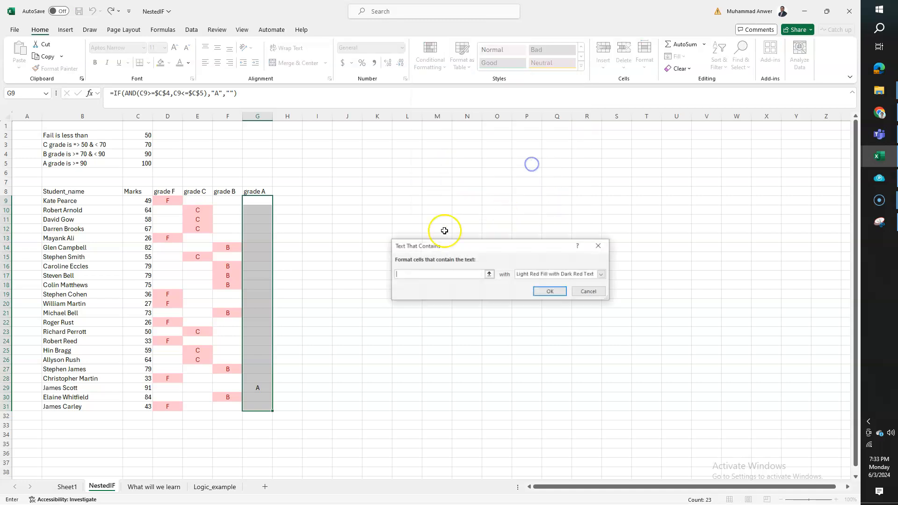
{"action": "type", "text": "A"}
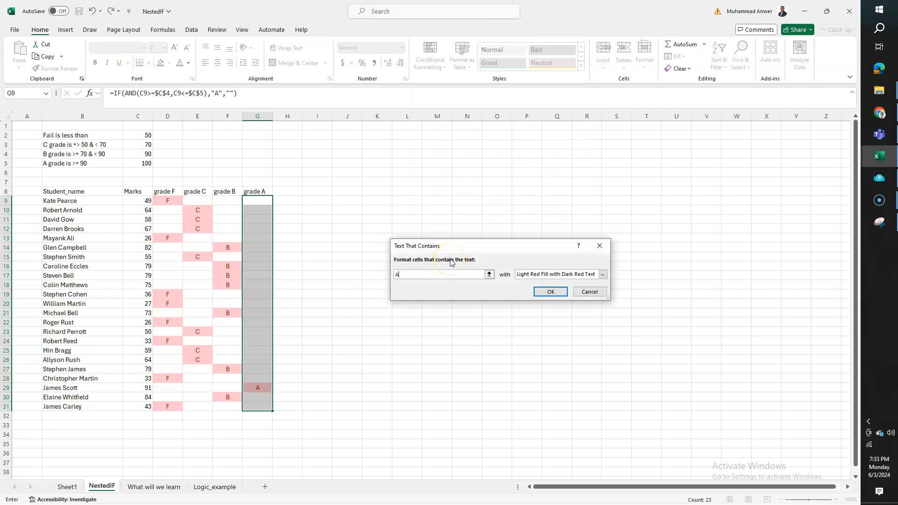
{"action": "left_click", "coordinate": [549, 292]}
Enter the column header "Input error" in cell H8
{"action": "left_click", "coordinate": [291, 191]}
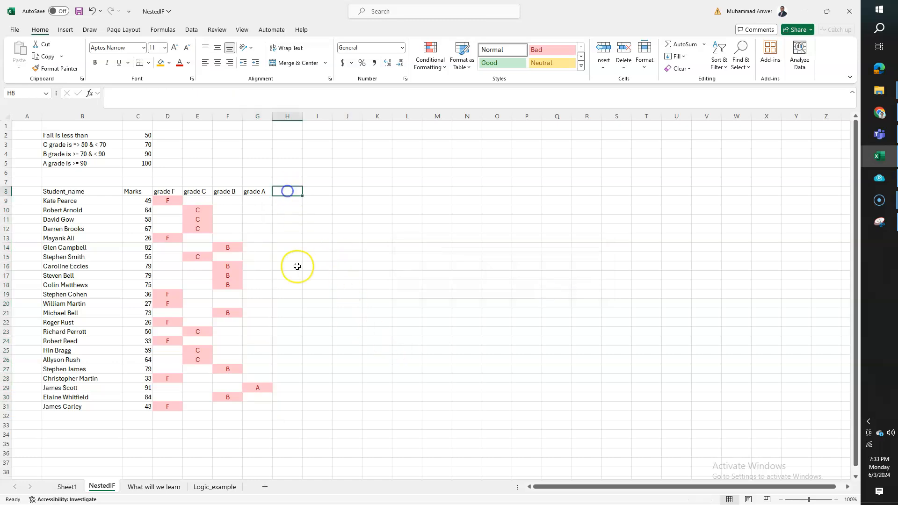
{"action": "type", "text": "Input"}
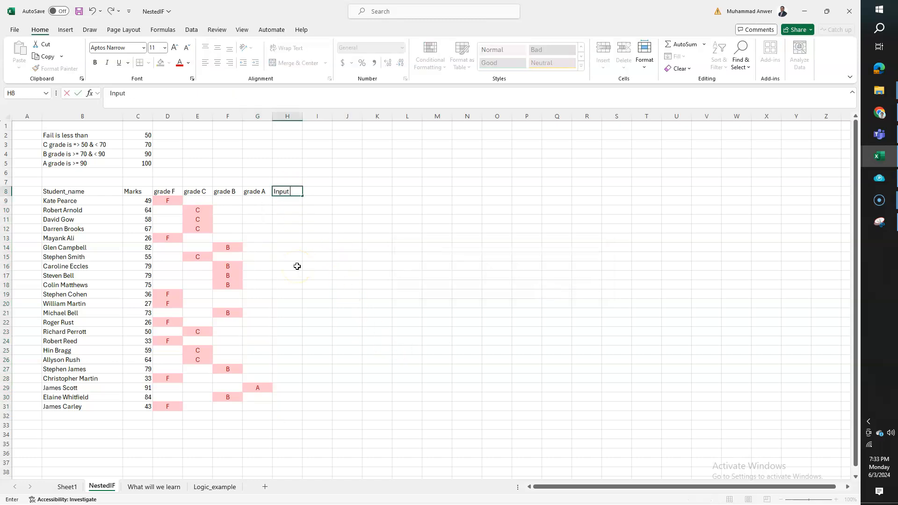
{"action": "type", "text": " error"}
{"action": "key", "text": "Return"}
Examine the grade A and input error decisions, including the OR condition, in the flowchart on the Logic_example sheet
{"action": "key", "text": "Up"}
{"action": "key", "text": "Left"}
{"action": "key", "text": "Left"}
{"action": "key", "text": "ctrl+Page_Down"}
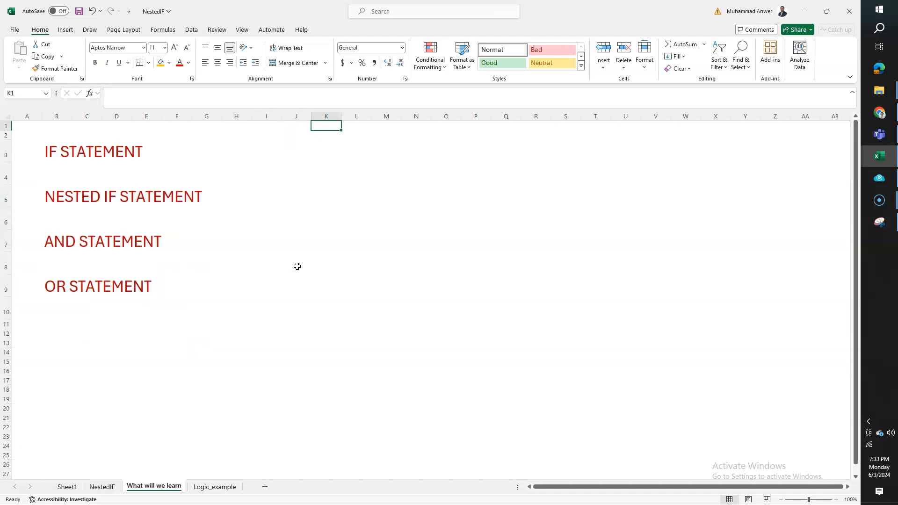
{"action": "key", "text": "ctrl+Page_Down"}
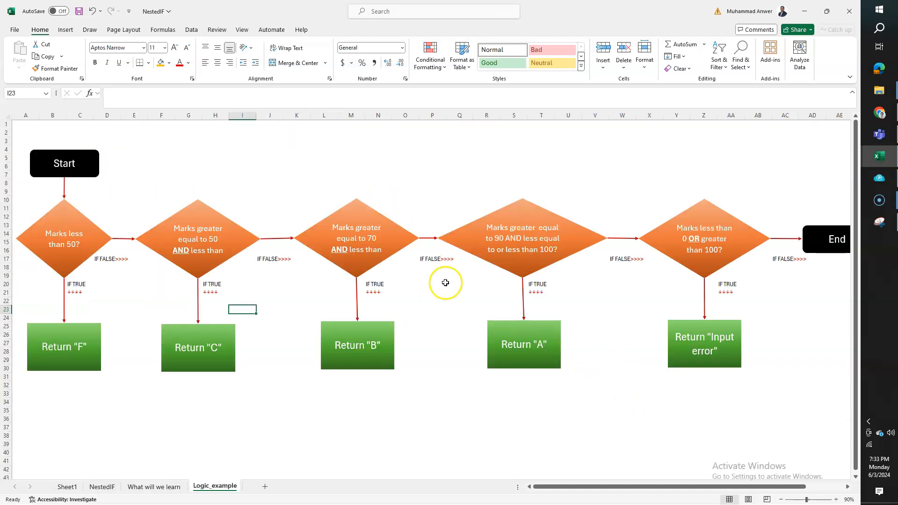
{"action": "left_click_drag", "start_coordinate": [487, 227], "coordinate": [506, 235]}
{"action": "left_click", "coordinate": [585, 326]}
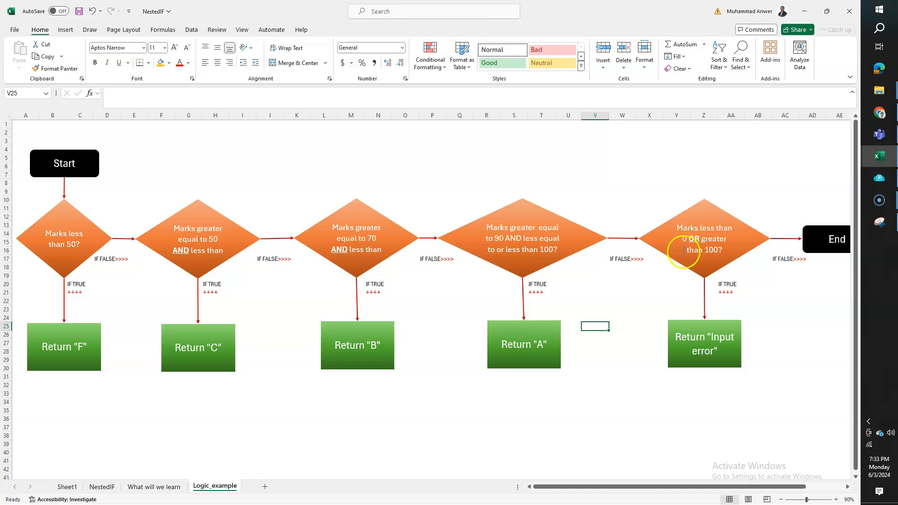
{"action": "double_click", "coordinate": [695, 239]}
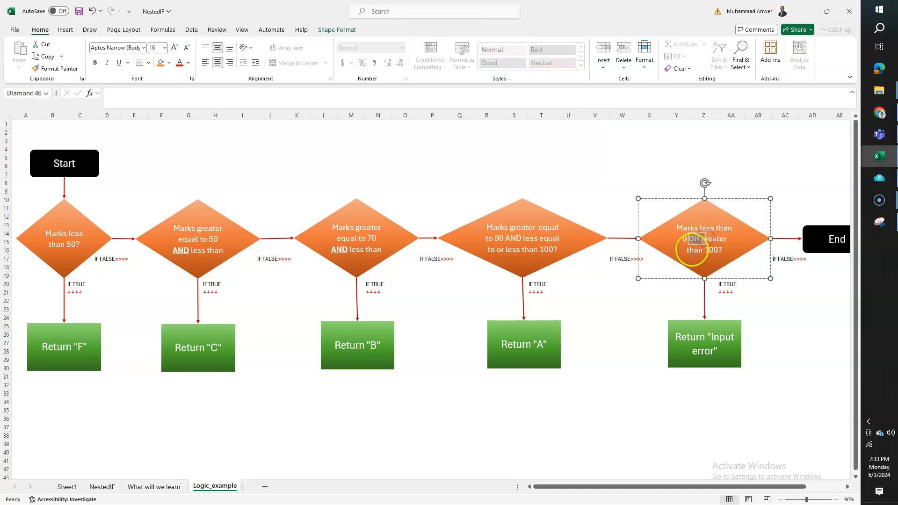
{"action": "left_click", "coordinate": [689, 237]}
{"action": "left_click", "coordinate": [694, 249]}
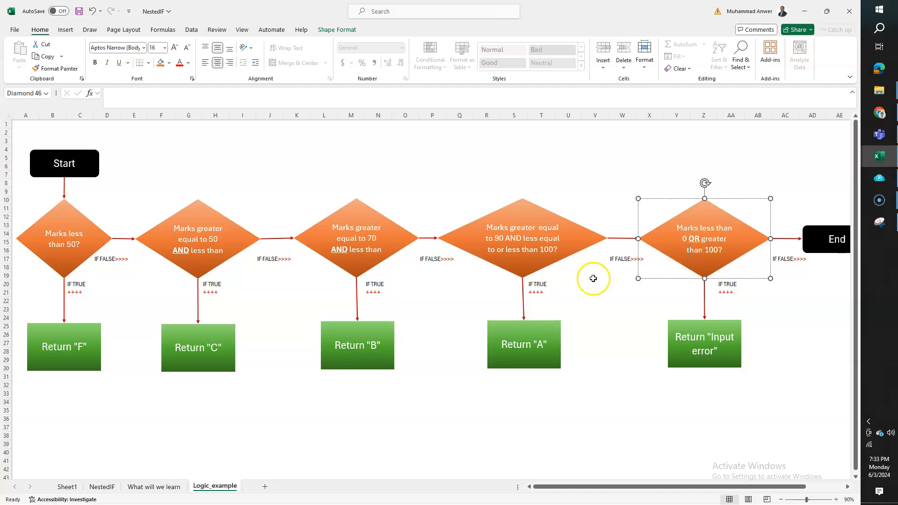
Begin the Input error formula in cell H9 of the NestedIF sheet with the first condition, =IF(OR(C9<0,
{"action": "left_click", "coordinate": [92, 488]}
{"action": "left_click", "coordinate": [292, 207]}
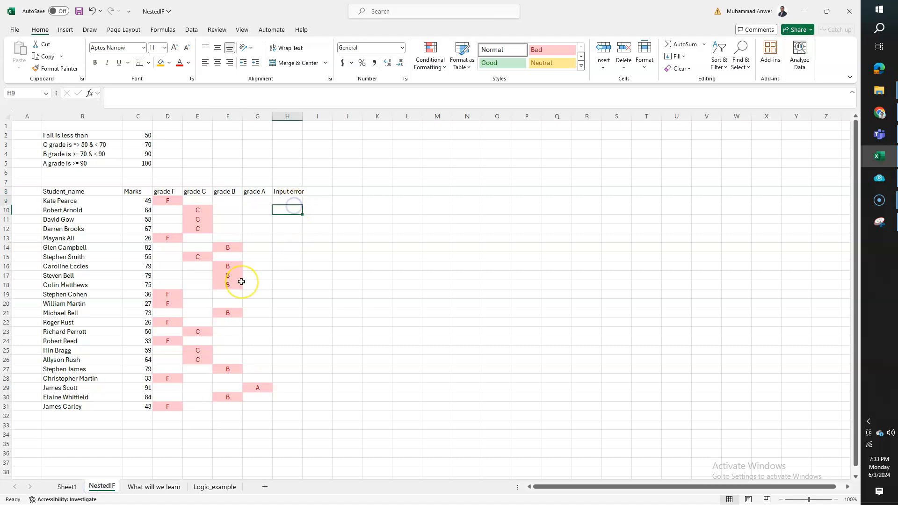
{"action": "type", "text": "=if("}
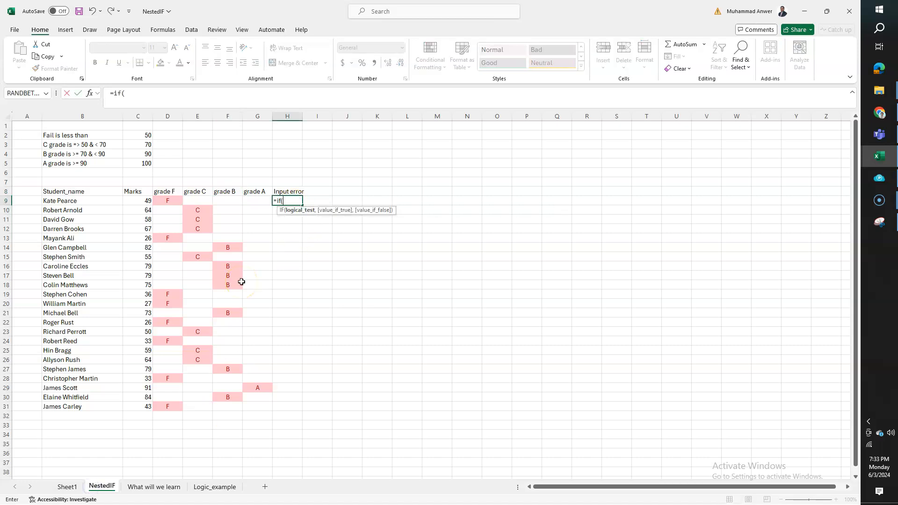
{"action": "type", "text": "r("}
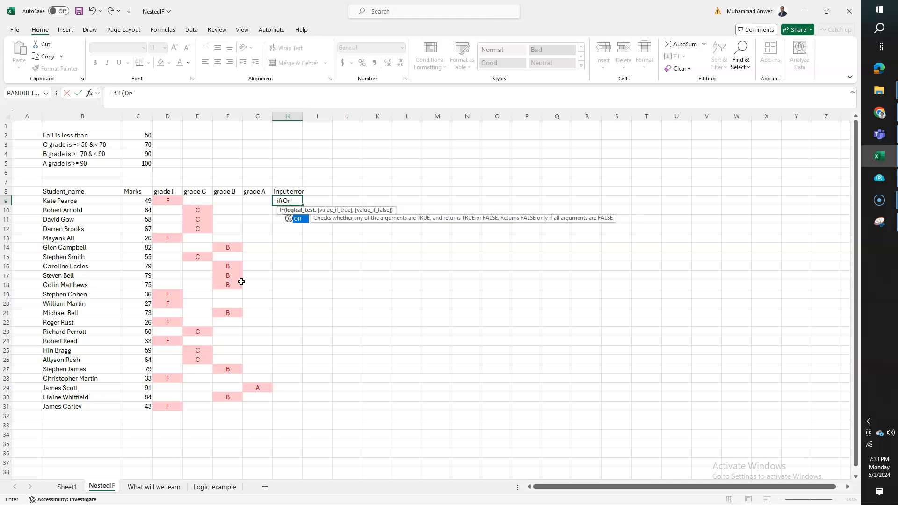
{"action": "key", "text": "Left"}
{"action": "key", "text": "Left"}
{"action": "key", "text": "Left"}
{"action": "key", "text": "Left"}
{"action": "key", "text": "Left"}
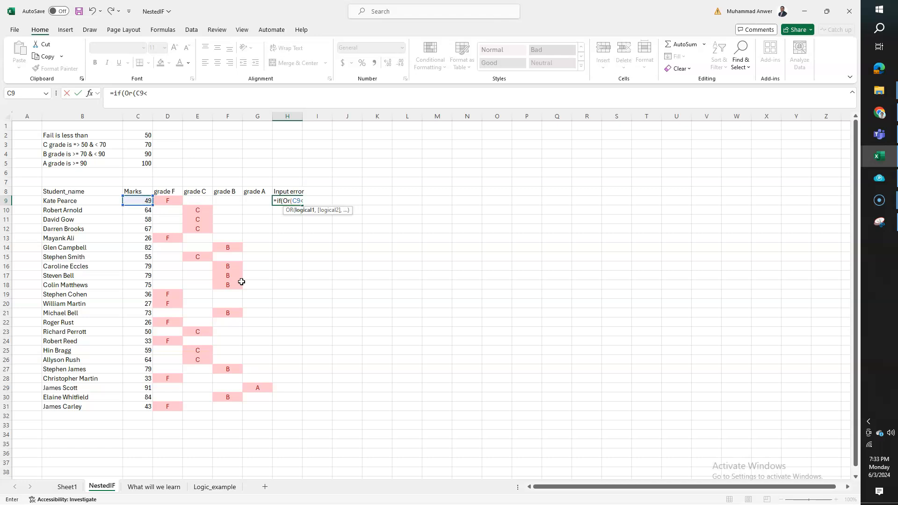
{"action": "key", "text": "Up"}
{"action": "key", "text": "Up"}
{"action": "key", "text": "Left"}
{"action": "key", "text": "Left"}
{"action": "key", "text": "Left"}
{"action": "key", "text": "Left"}
{"action": "key", "text": "BackSpace"}
{"action": "key", "text": "BackSpace"}
{"action": "type", "text": "0,"}
Complete the H9 formula with the condition C9>100, "input error" if true and an empty text if false
{"action": "key", "text": "Left"}
{"action": "key", "text": "Left"}
{"action": "key", "text": "Left"}
{"action": "key", "text": "Left"}
{"action": "key", "text": "Left"}
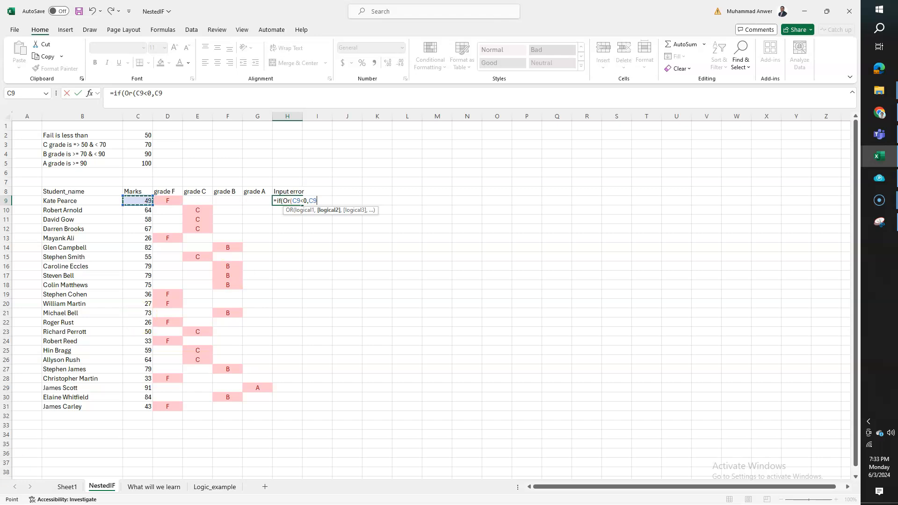
{"action": "type", "text": ">"}
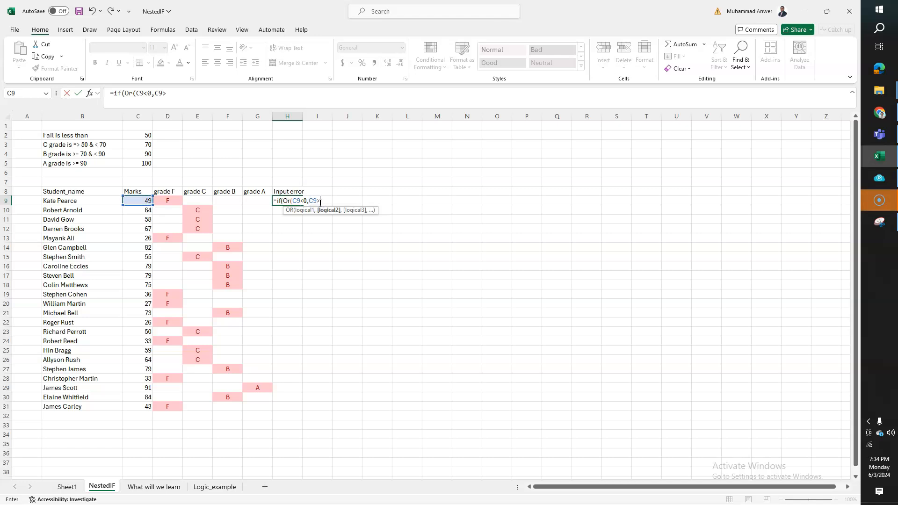
{"action": "type", "text": "100),\""}
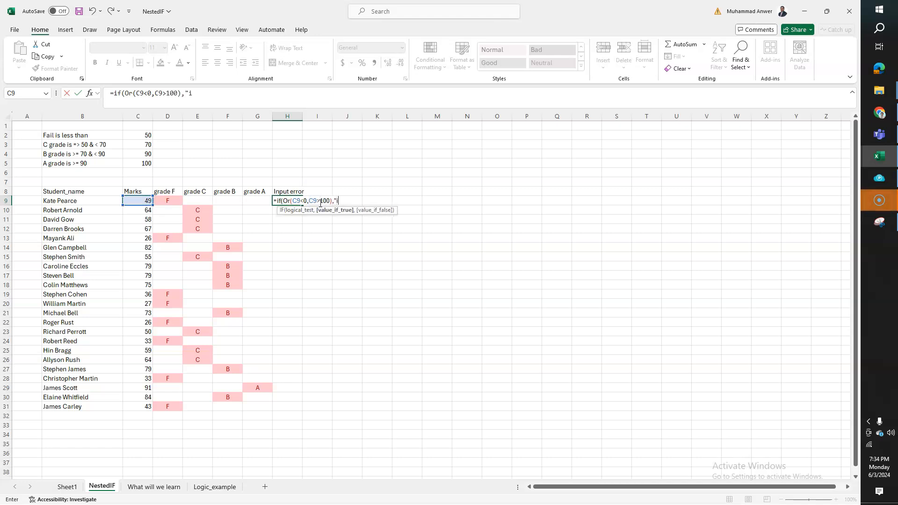
{"action": "type", "text": "input error\","}
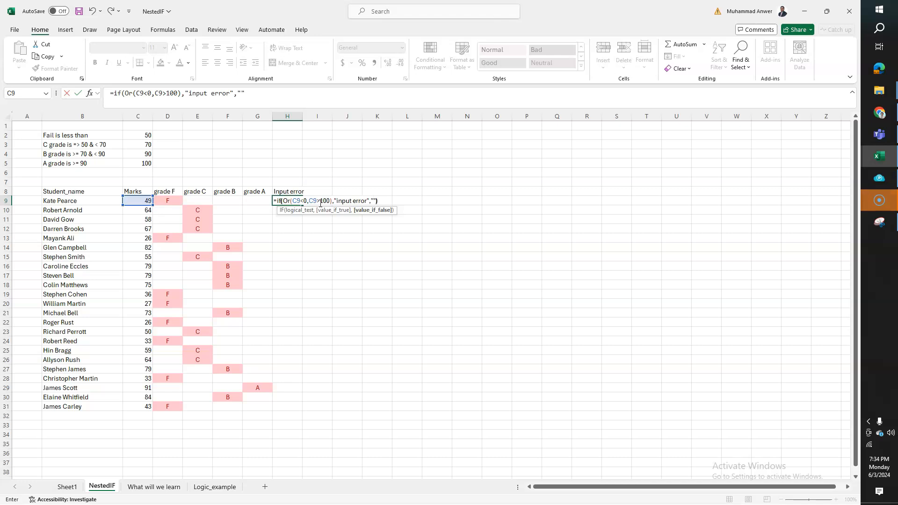
{"action": "key", "text": "ctrl+Return"}
Copy the H9 formula down the Input error column to H31
{"action": "key", "text": "ctrl+c"}
{"action": "key", "text": "Down"}
{"action": "key", "text": "shift+Down"}
{"action": "key", "text": "shift+Down"}
{"action": "key", "text": "shift+Down"}
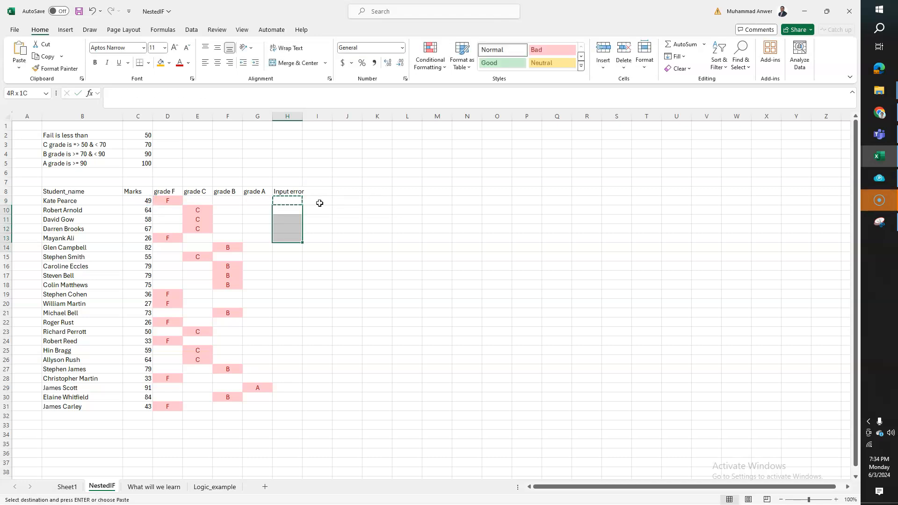
{"action": "key", "text": "shift+Down"}
{"action": "key", "text": "shift+Down"}
{"action": "key", "text": "shift+Down"}
{"action": "key", "text": "shift+Down"}
{"action": "key", "text": "shift+Down"}
{"action": "key", "text": "shift+Down"}
{"action": "key", "text": "shift+Down"}
{"action": "key", "text": "shift+Down"}
{"action": "key", "text": "shift+Down"}
{"action": "key", "text": "shift+Down"}
{"action": "key", "text": "shift+Down"}
{"action": "key", "text": "shift+Down"}
{"action": "key", "text": "shift+Down"}
{"action": "key", "text": "shift+Down"}
{"action": "key", "text": "shift+Down"}
{"action": "key", "text": "shift+Down"}
{"action": "key", "text": "shift+Down"}
{"action": "key", "text": "shift+Down"}
{"action": "key", "text": "Return"}
Conditionally format cells in H9:H31 containing the text "input error" with Light Red Fill with Dark Red Text
{"action": "key", "text": "Up"}
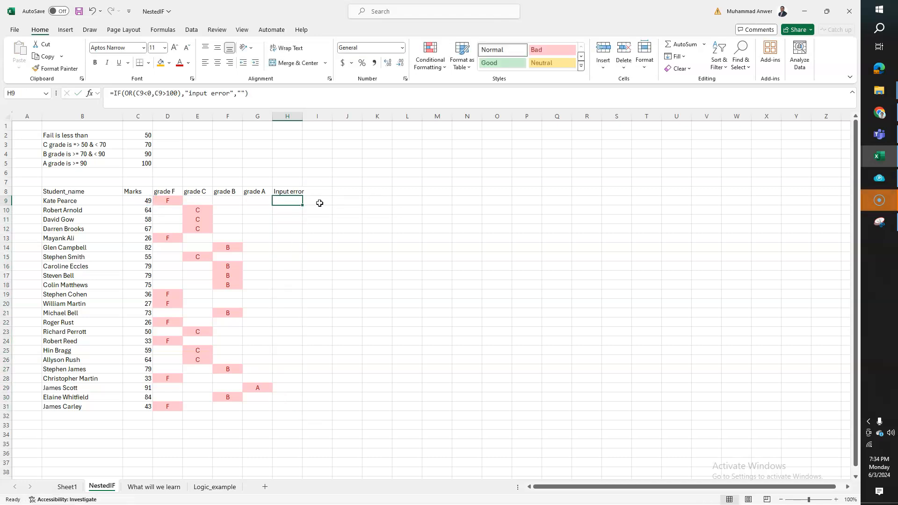
{"action": "key", "text": "ctrl+shift+Down"}
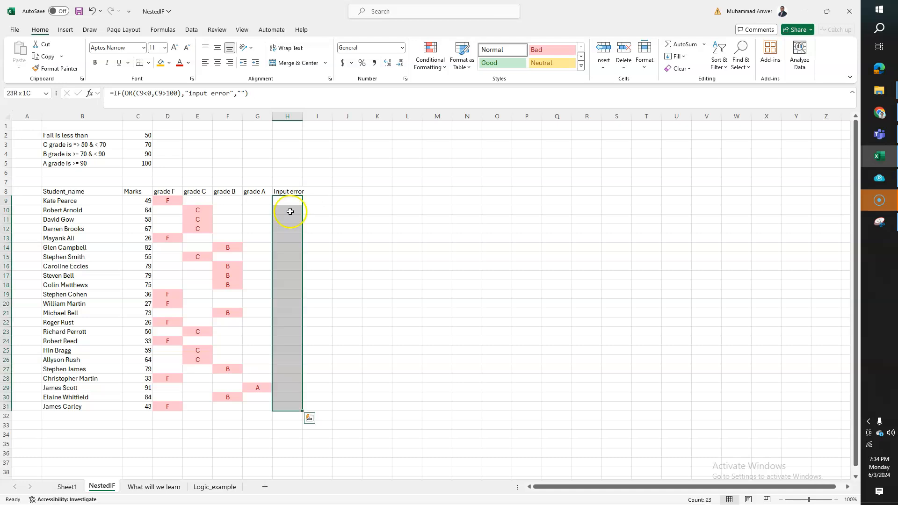
{"action": "left_click", "coordinate": [429, 60]}
{"action": "mouse_move", "coordinate": [461, 86]}
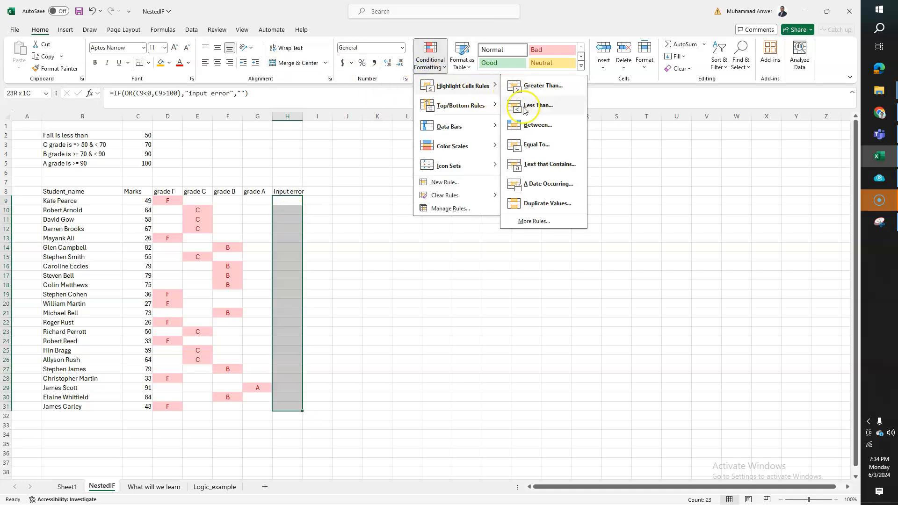
{"action": "left_click", "coordinate": [538, 163]}
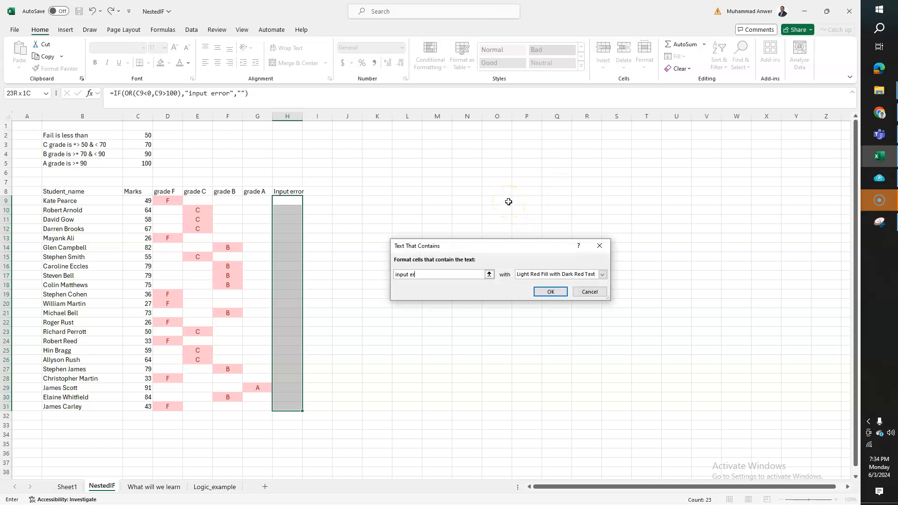
{"action": "key", "text": "Return"}
Test the Input error rule by setting the mark in C31 to 106 and selecting H31
{"action": "key", "text": "Left"}
{"action": "left_click_drag", "start_coordinate": [136, 201], "coordinate": [142, 403]}
{"action": "left_click_drag", "start_coordinate": [284, 202], "coordinate": [291, 411]}
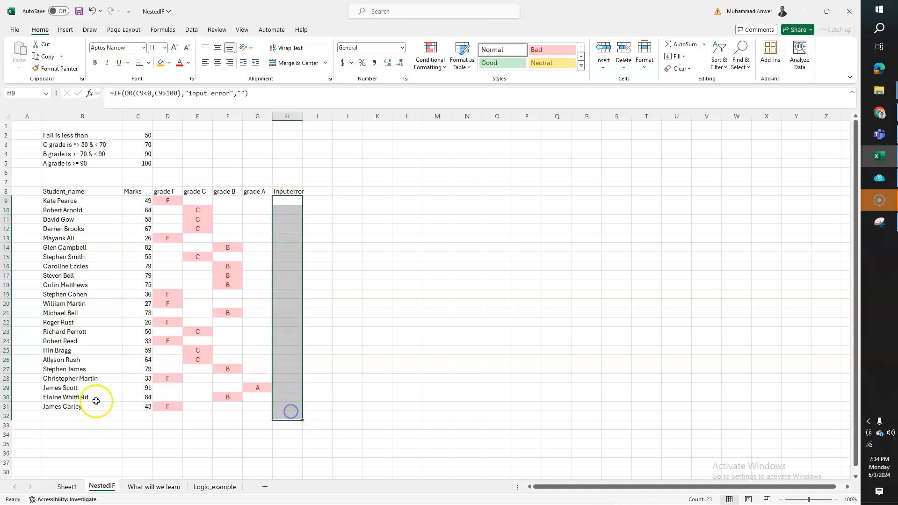
{"action": "left_click", "coordinate": [144, 405]}
{"action": "type", "text": "106"}
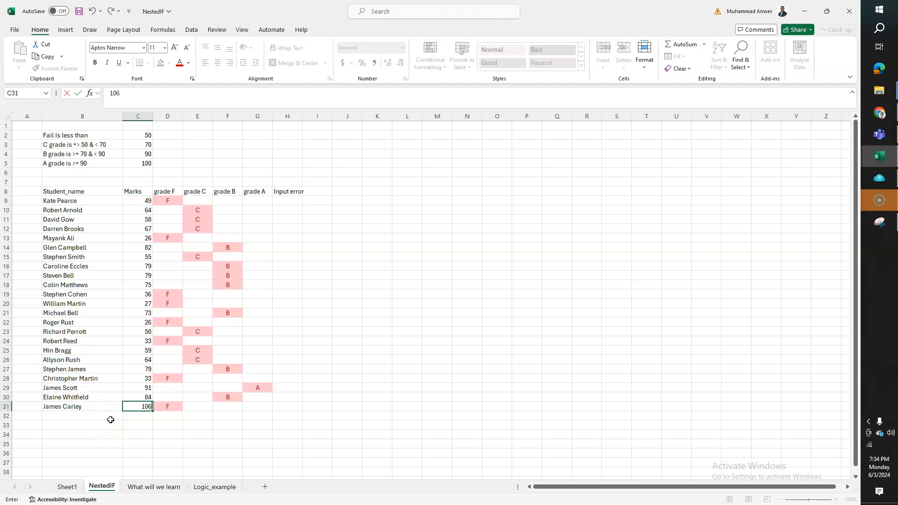
{"action": "key", "text": "Return"}
{"action": "left_click", "coordinate": [280, 406]}
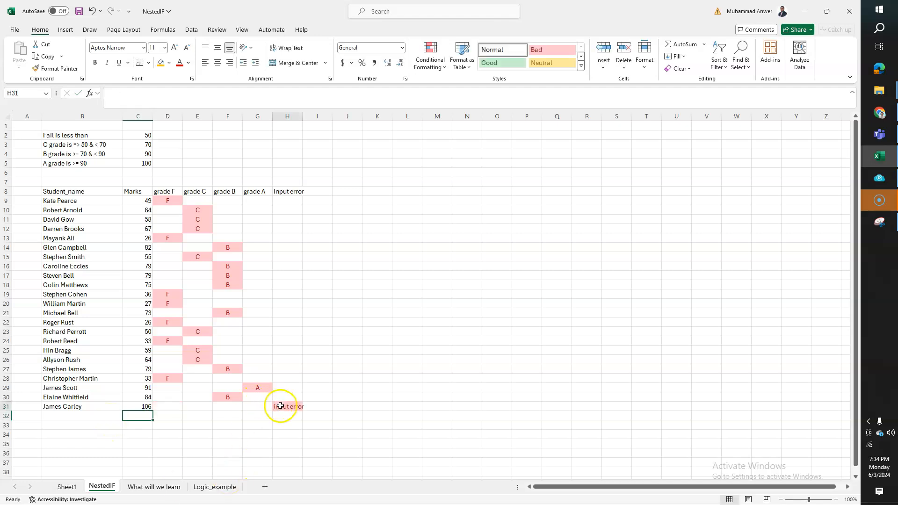
Widen the Input error column, and undo both that widening and the mark change in C31
{"action": "left_click_drag", "start_coordinate": [302, 117], "coordinate": [323, 116]}
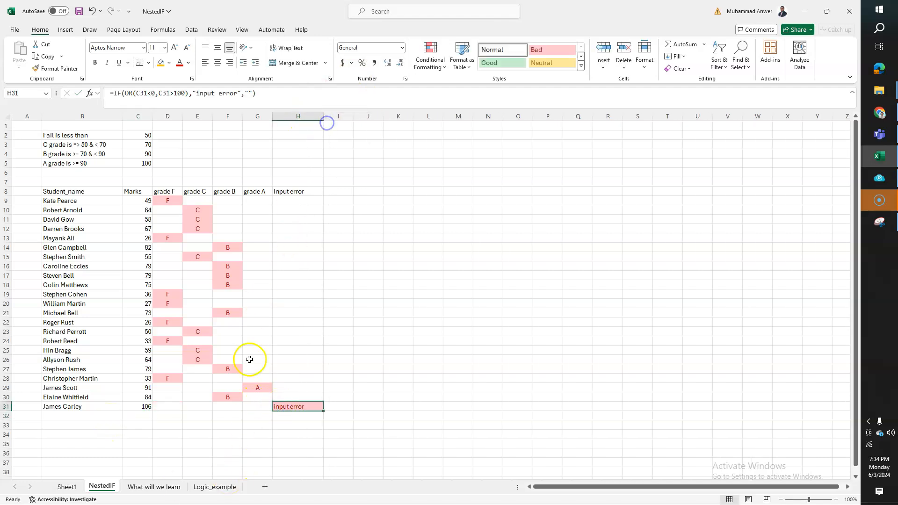
{"action": "left_click", "coordinate": [143, 406]}
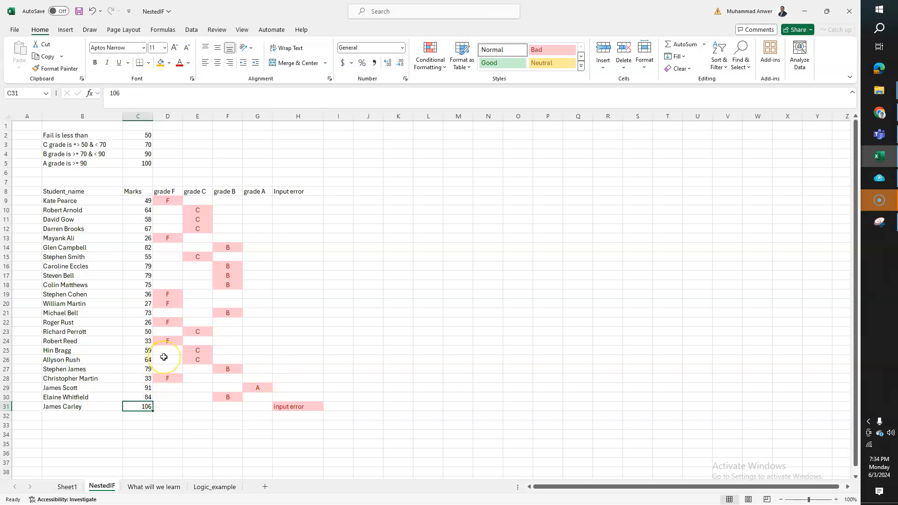
{"action": "key", "text": "ctrl+z"}
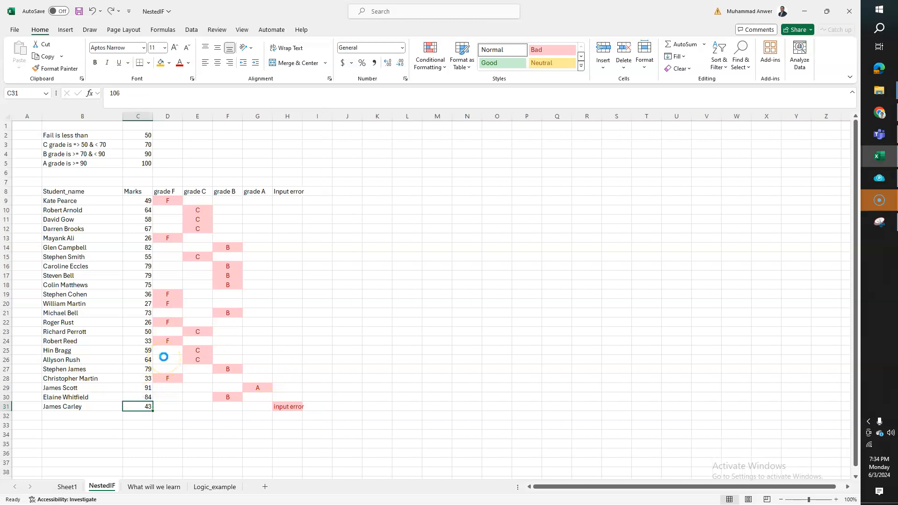
Review the row 9 formulas across the grade and Input error columns, finishing on the empty cell J9
{"action": "left_click", "coordinate": [316, 194]}
{"action": "key", "text": "Right"}
{"action": "key", "text": "Right"}
{"action": "key", "text": "Left"}
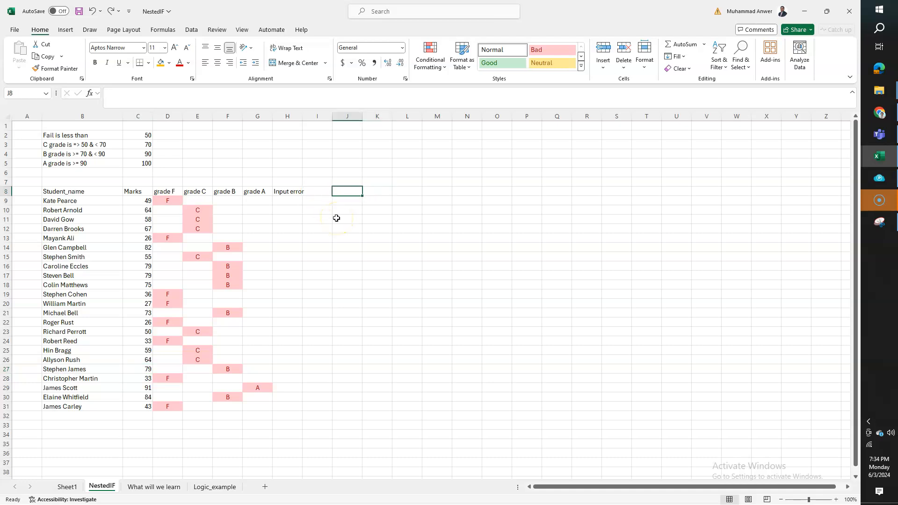
{"action": "key", "text": "Left"}
{"action": "key", "text": "Left"}
{"action": "key", "text": "Left"}
{"action": "key", "text": "Down"}
{"action": "key", "text": "Down"}
{"action": "key", "text": "Left"}
{"action": "key", "text": "Left"}
{"action": "key", "text": "Left"}
{"action": "key", "text": "Left"}
{"action": "key", "text": "Left"}
{"action": "key", "text": "Up"}
{"action": "key", "text": "Right"}
{"action": "key", "text": "Right"}
{"action": "key", "text": "Right"}
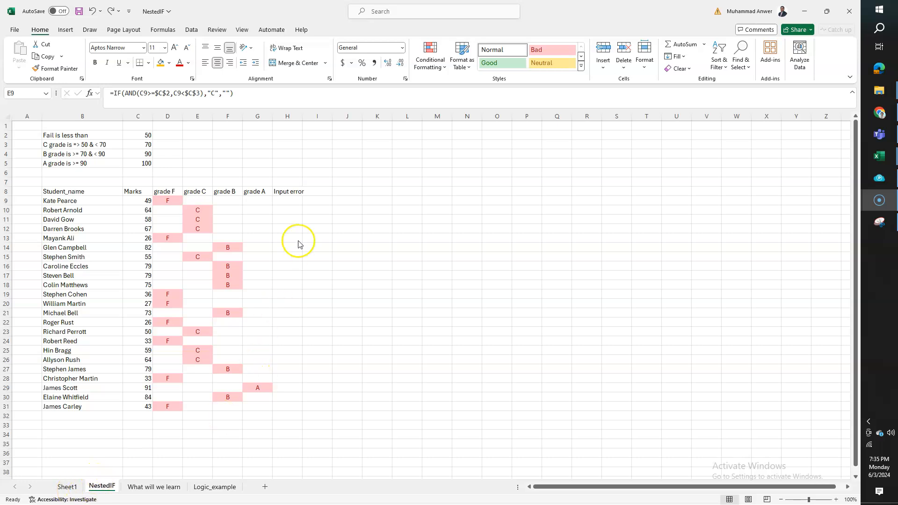
{"action": "key", "text": "Right"}
{"action": "key", "text": "Right"}
{"action": "key", "text": "Right"}
{"action": "key", "text": "Right"}
{"action": "key", "text": "Right"}
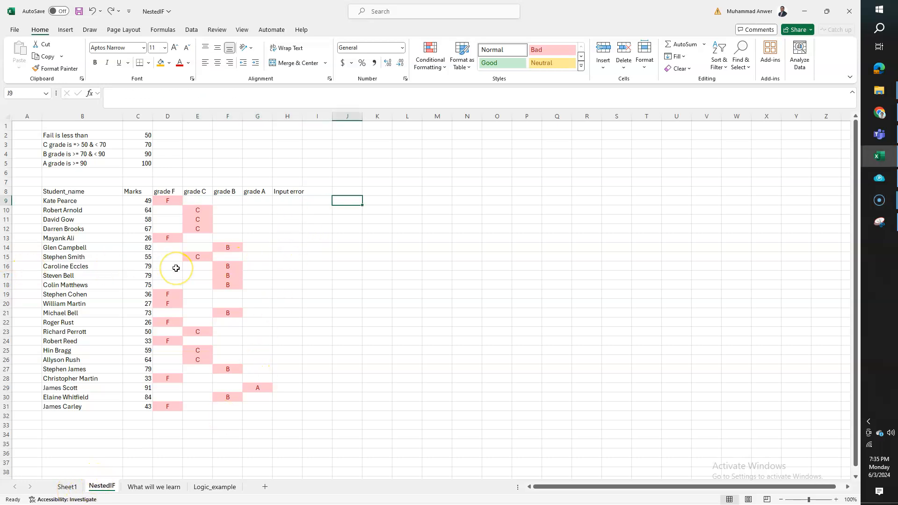
Copy the full text of the grade F formula in D9, =IF(C9<$C$2,"F",""), leaving the cell unchanged
{"action": "key", "text": "Left"}
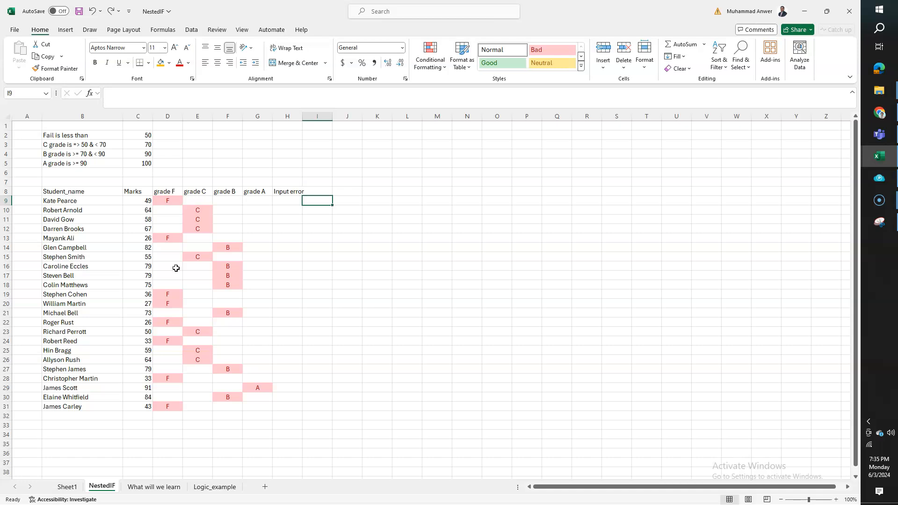
{"action": "key", "text": "Left"}
{"action": "key", "text": "Left"}
{"action": "key", "text": "Left"}
{"action": "key", "text": "Left"}
{"action": "key", "text": "Left"}
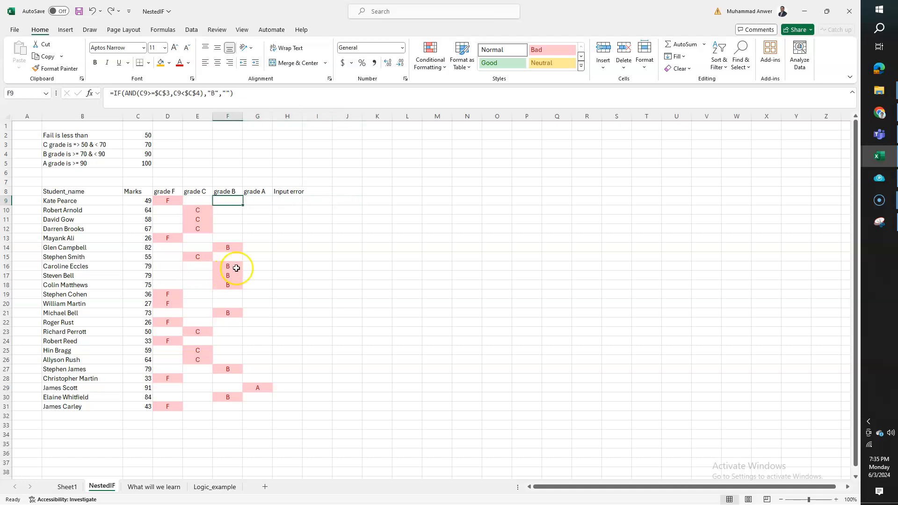
{"action": "key", "text": "F2"}
{"action": "key", "text": "shift+Home"}
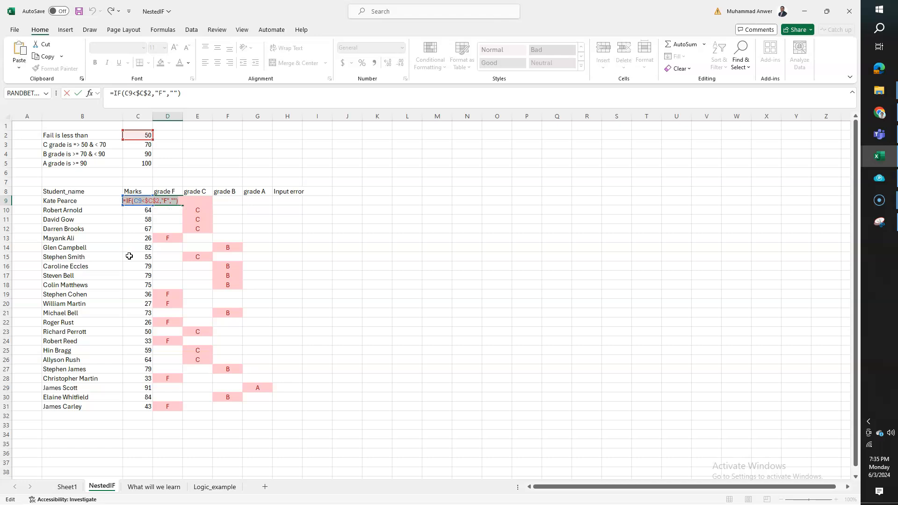
{"action": "key", "text": "Escape"}
Enter the copied grade F formula in cell J9 with its references unchanged
{"action": "key", "text": "Right"}
{"action": "key", "text": "Right"}
{"action": "key", "text": "Right"}
{"action": "key", "text": "Right"}
{"action": "key", "text": "Right"}
{"action": "key", "text": "Right"}
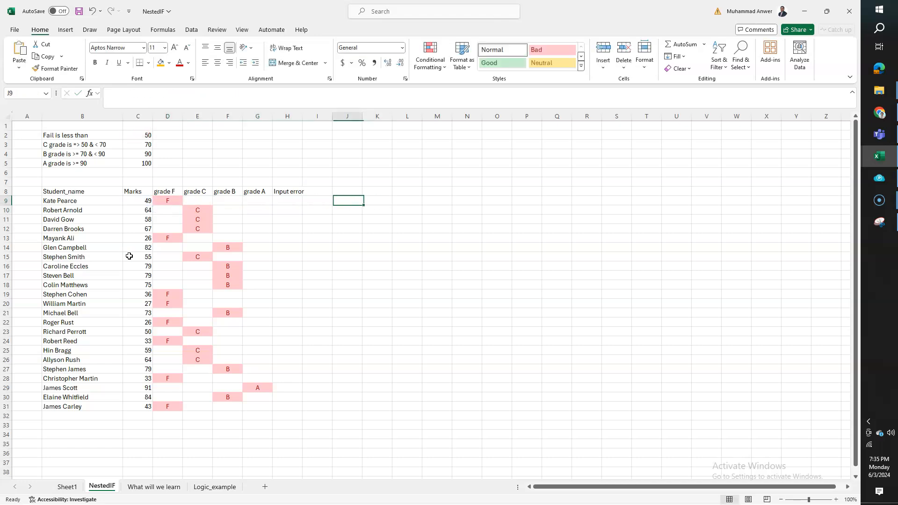
{"action": "key", "text": "F2"}
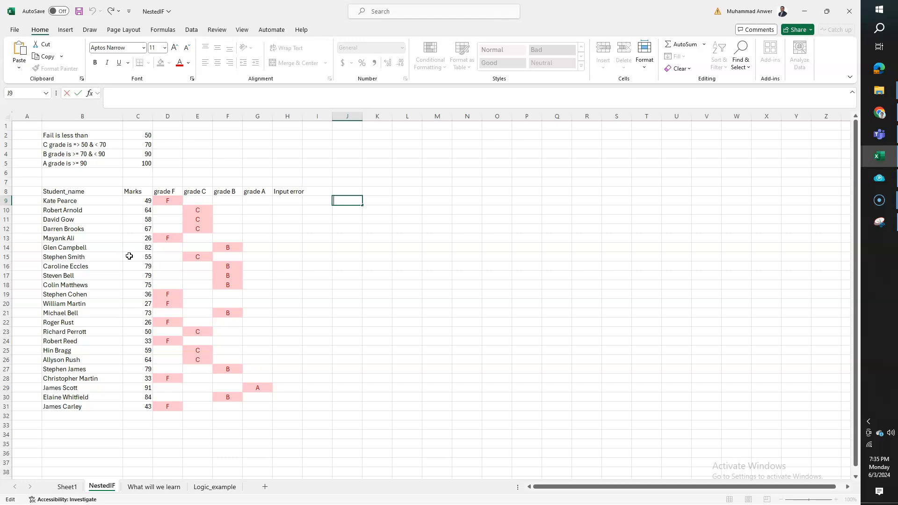
{"action": "key", "text": "ctrl+v"}
{"action": "key", "text": "Return"}
Copy the grade C formula text from E9 without its equals sign: IF(AND(C9>=$C$2,C9<$C$3),"C","")
{"action": "key", "text": "Up"}
{"action": "key", "text": "Left"}
{"action": "key", "text": "Left"}
{"action": "key", "text": "Left"}
{"action": "key", "text": "Left"}
{"action": "key", "text": "Left"}
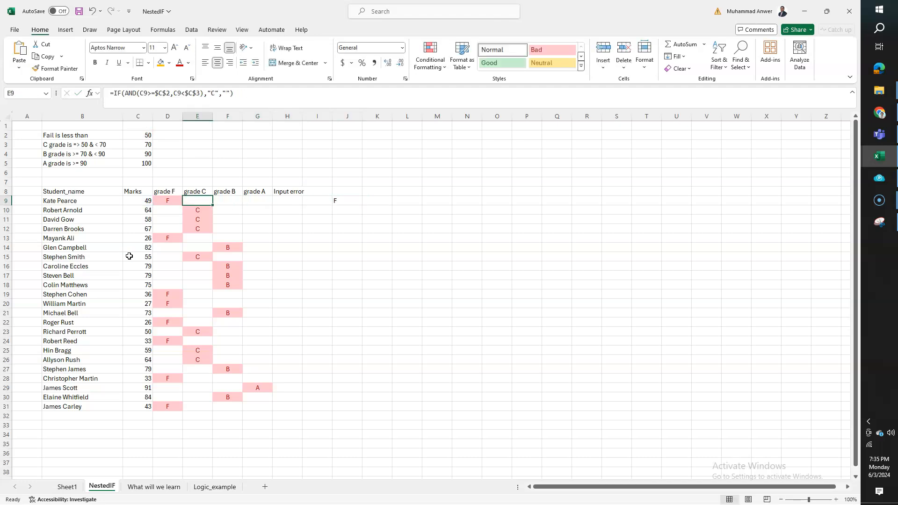
{"action": "key", "text": "F2"}
{"action": "key", "text": "shift+Left"}
{"action": "key", "text": "shift+Left"}
{"action": "key", "text": "shift+Left"}
{"action": "key", "text": "shift+Left"}
{"action": "key", "text": "shift+Left"}
{"action": "key", "text": "shift+Left"}
{"action": "key", "text": "shift+Left"}
{"action": "key", "text": "shift+Left"}
{"action": "key", "text": "shift+Left"}
{"action": "key", "text": "shift+Left"}
{"action": "key", "text": "shift+Left"}
{"action": "key", "text": "shift+Left"}
{"action": "key", "text": "shift+Left"}
{"action": "key", "text": "shift+Left"}
{"action": "key", "text": "shift+Left"}
{"action": "key", "text": "shift+Left"}
{"action": "key", "text": "shift+Left"}
{"action": "key", "text": "shift+Left"}
{"action": "key", "text": "shift+Left"}
{"action": "key", "text": "shift+Left"}
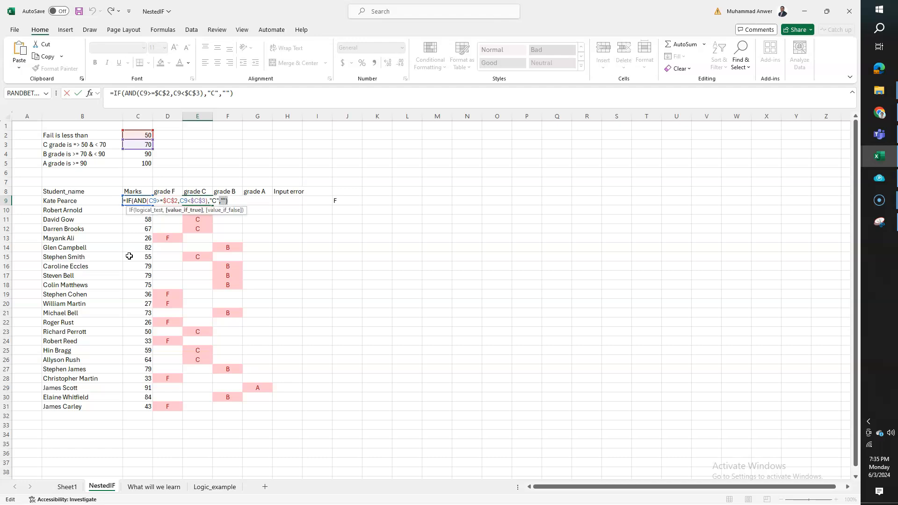
{"action": "key", "text": "shift+Left"}
{"action": "key", "text": "shift+Left"}
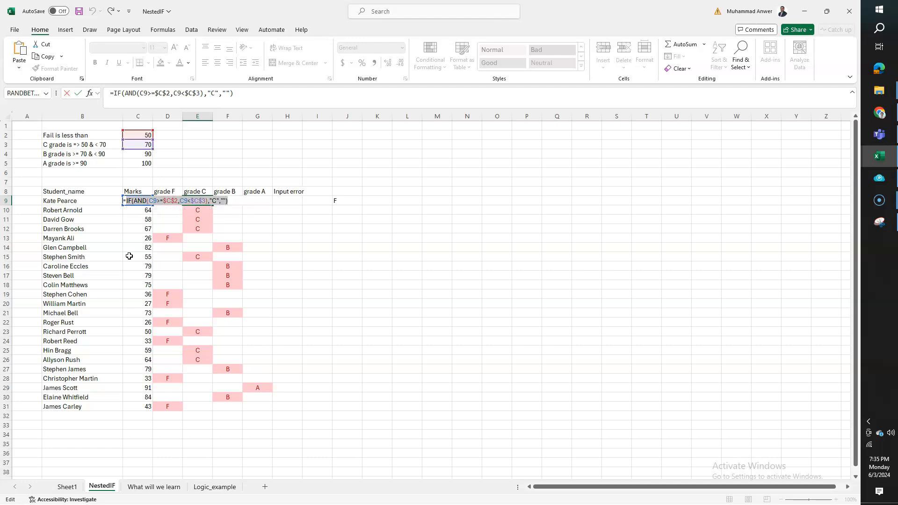
{"action": "key", "text": "Escape"}
Replace the empty-text false value in the J9 formula with the copied grade C IF expression
{"action": "key", "text": "Right"}
{"action": "key", "text": "Right"}
{"action": "key", "text": "Right"}
{"action": "key", "text": "Right"}
{"action": "key", "text": "Right"}
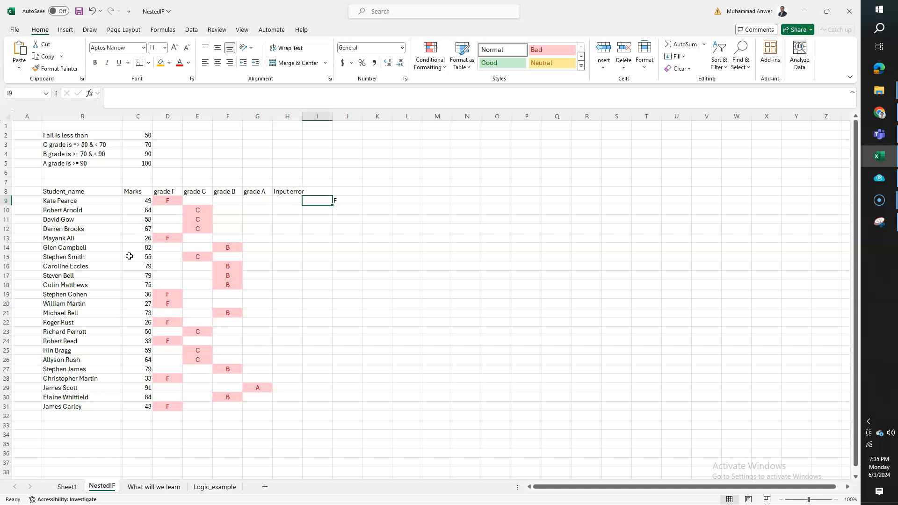
{"action": "key", "text": "F2"}
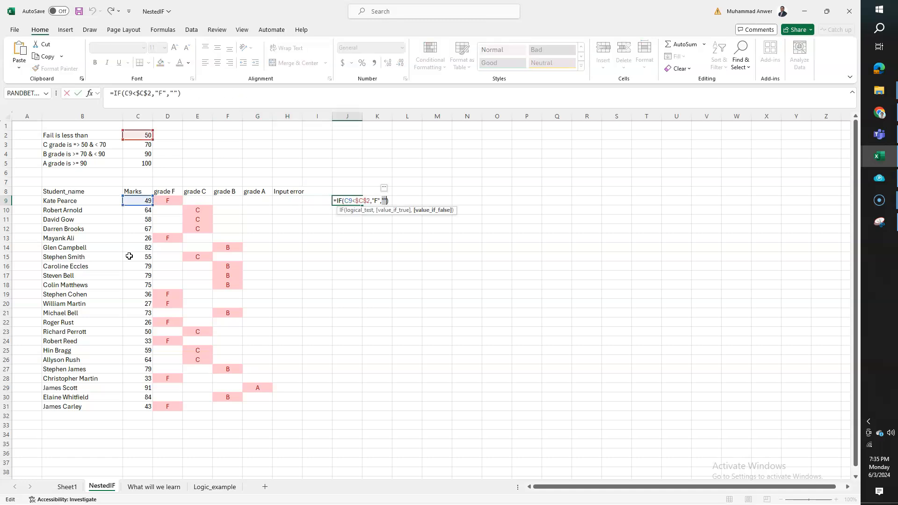
{"action": "key", "text": "ctrl+v"}
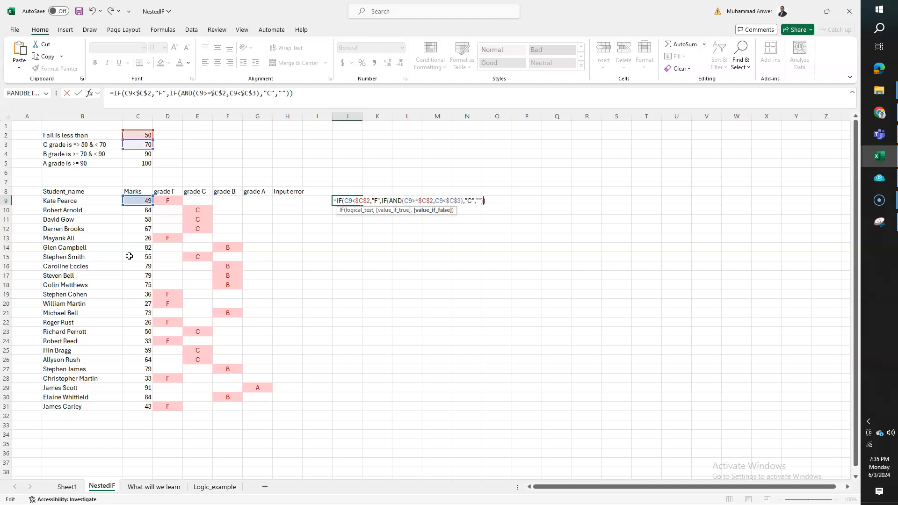
{"action": "key", "text": "Return"}
Copy the grade B formula text from F9 without its equals sign: IF(AND(C9>=$C$3,C9<$C$4),"B","")
{"action": "key", "text": "Up"}
{"action": "key", "text": "Left"}
{"action": "key", "text": "Left"}
{"action": "key", "text": "Left"}
{"action": "key", "text": "Left"}
{"action": "key", "text": "Left"}
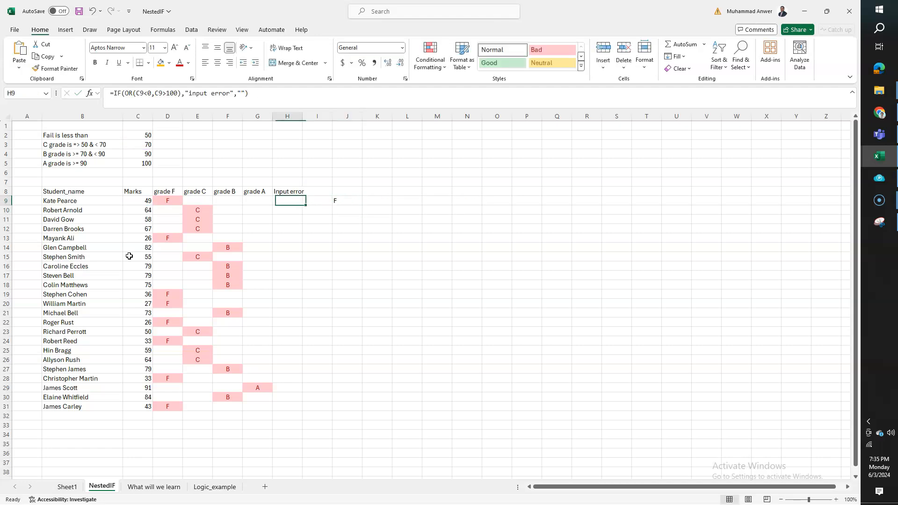
{"action": "key", "text": "Right"}
{"action": "key", "text": "F2"}
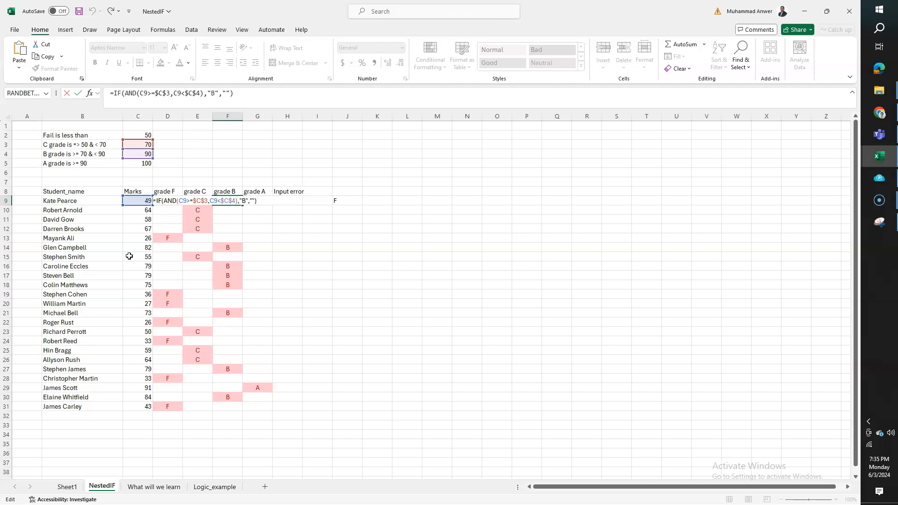
{"action": "key", "text": "shift+Left"}
{"action": "key", "text": "shift+Left"}
{"action": "key", "text": "shift+Left"}
{"action": "key", "text": "shift+Left"}
{"action": "key", "text": "shift+Left"}
{"action": "key", "text": "shift+Left"}
{"action": "key", "text": "shift+Left"}
{"action": "key", "text": "shift+Left"}
{"action": "key", "text": "shift+Left"}
{"action": "key", "text": "shift+Left"}
{"action": "key", "text": "shift+Left"}
{"action": "key", "text": "shift+Left"}
{"action": "key", "text": "shift+Left"}
{"action": "key", "text": "shift+Left"}
{"action": "key", "text": "shift+Left"}
{"action": "key", "text": "shift+Left"}
{"action": "key", "text": "shift+Left"}
{"action": "key", "text": "shift+Left"}
{"action": "key", "text": "shift+Left"}
{"action": "key", "text": "shift+Left"}
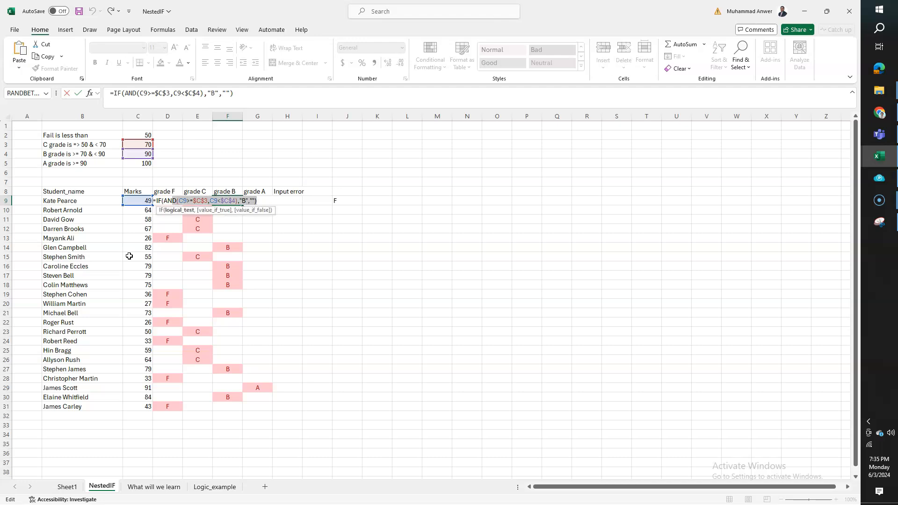
{"action": "key", "text": "shift+Left"}
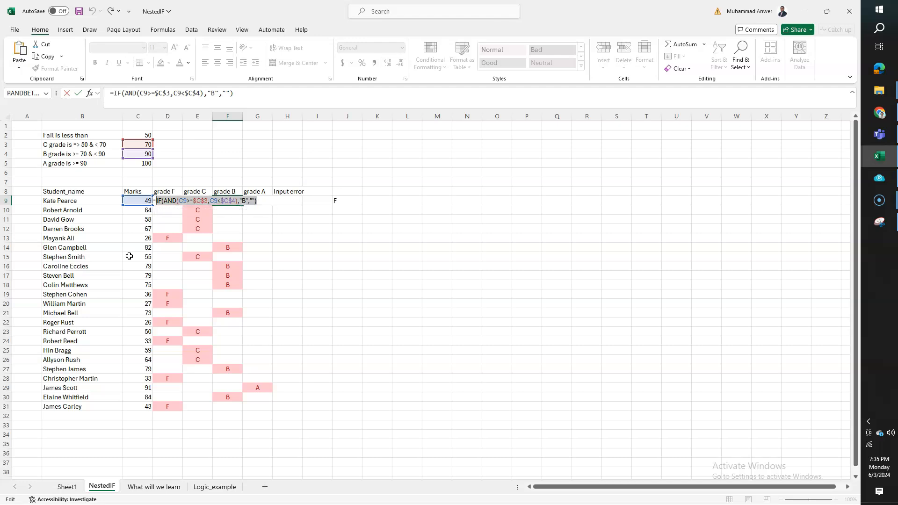
{"action": "key", "text": "Escape"}
Nest the copied grade B IF expression in J9 as the false value of the grade C condition
{"action": "key", "text": "Right"}
{"action": "key", "text": "Right"}
{"action": "key", "text": "Right"}
{"action": "key", "text": "Right"}
{"action": "key", "text": "F2"}
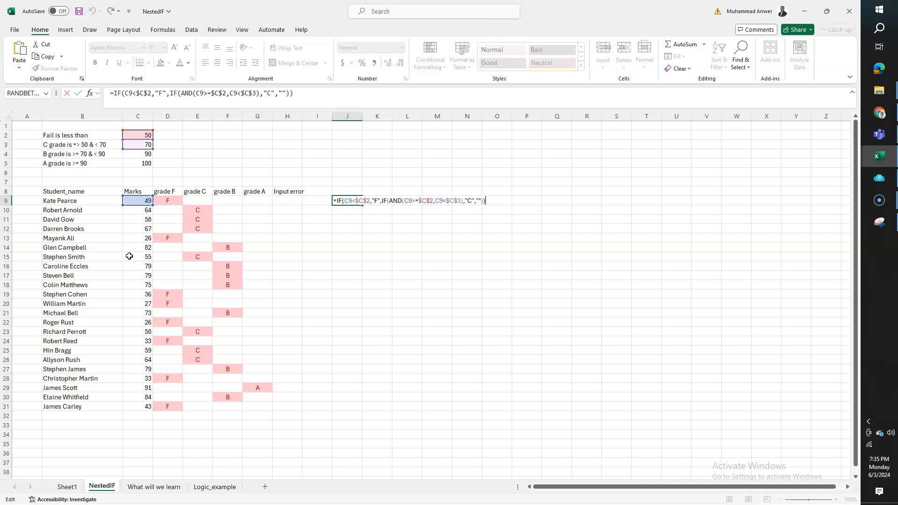
{"action": "key", "text": "ctrl+v"}
{"action": "key", "text": "Return"}
Copy the grade A formula text from G9 without its equals sign: IF(AND(C9>=$C$4,C9<=$C$5),"A","")
{"action": "key", "text": "Up"}
{"action": "key", "text": "Left"}
{"action": "key", "text": "Left"}
{"action": "key", "text": "Left"}
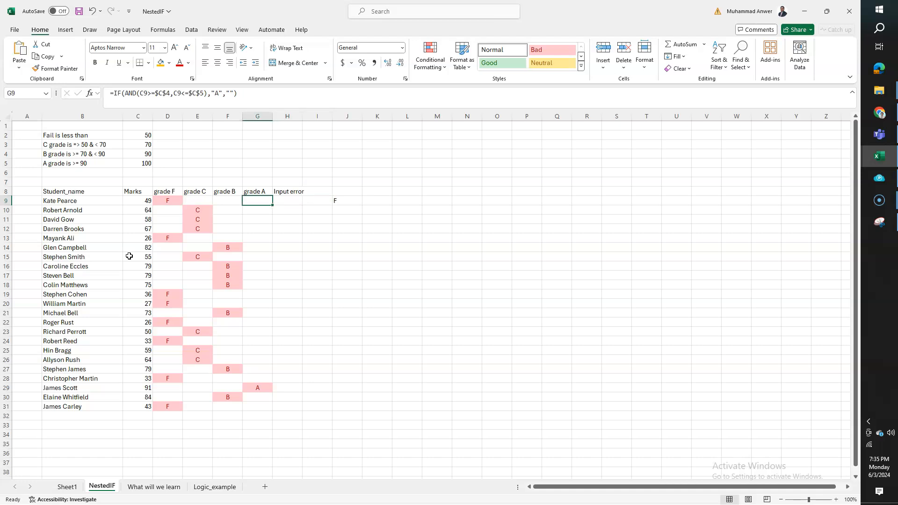
{"action": "key", "text": "F2"}
{"action": "key", "text": "Left"}
{"action": "key", "text": "Left"}
{"action": "key", "text": "Left"}
{"action": "key", "text": "Left"}
{"action": "key", "text": "Left"}
{"action": "key", "text": "Left"}
{"action": "key", "text": "Left"}
{"action": "key", "text": "Left"}
{"action": "key", "text": "shift+Left"}
{"action": "key", "text": "shift+Left"}
{"action": "key", "text": "shift+Left"}
{"action": "key", "text": "shift+Left"}
{"action": "key", "text": "shift+Left"}
{"action": "key", "text": "shift+Left"}
{"action": "key", "text": "shift+Left"}
{"action": "key", "text": "shift+Left"}
{"action": "key", "text": "shift+Left"}
{"action": "key", "text": "shift+Left"}
{"action": "key", "text": "shift+Left"}
{"action": "key", "text": "shift+Left"}
{"action": "key", "text": "shift+Left"}
{"action": "key", "text": "shift+Left"}
{"action": "key", "text": "shift+Left"}
{"action": "key", "text": "shift+Left"}
{"action": "key", "text": "shift+Left"}
{"action": "key", "text": "shift+Left"}
{"action": "key", "text": "shift+Left"}
{"action": "key", "text": "shift+Left"}
{"action": "key", "text": "shift+Left"}
{"action": "key", "text": "shift+Left"}
{"action": "key", "text": "shift+Left"}
{"action": "key", "text": "shift+Left"}
{"action": "key", "text": "shift+Left"}
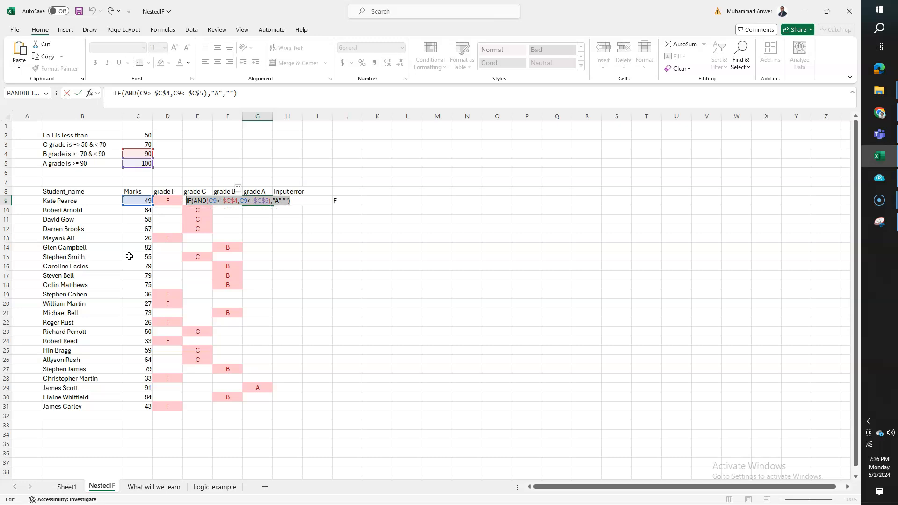
{"action": "key", "text": "Escape"}
Nest the copied grade A IF expression in J9 as the false value of the grade B condition
{"action": "key", "text": "Right"}
{"action": "key", "text": "Right"}
{"action": "key", "text": "Right"}
{"action": "key", "text": "F2"}
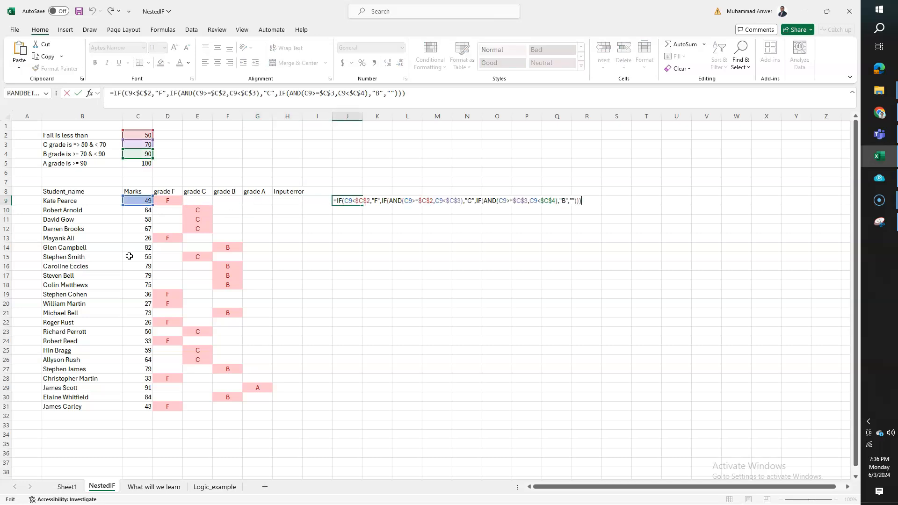
{"action": "key", "text": "Left"}
{"action": "key", "text": "Left"}
{"action": "key", "text": "Left"}
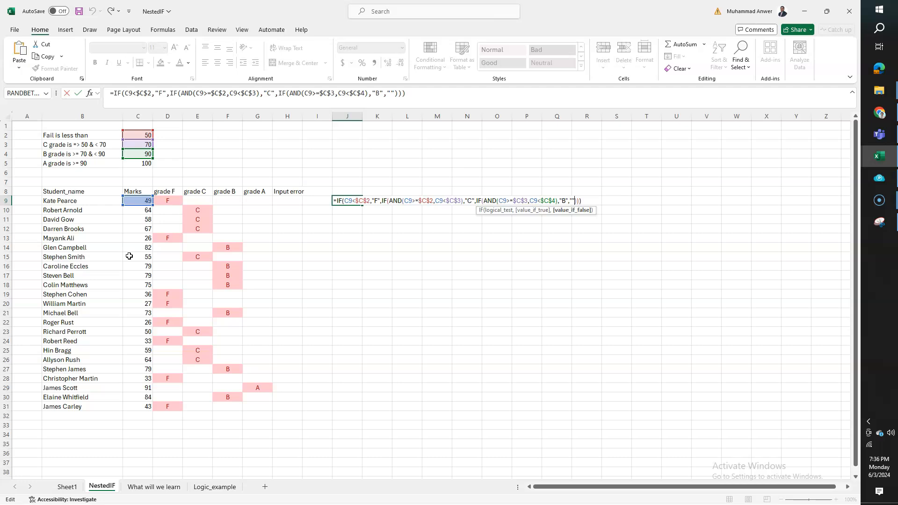
{"action": "type", "text": "IF(AND(C9>=$C$4,C9<=$C$5),\"A\",\"\")"}
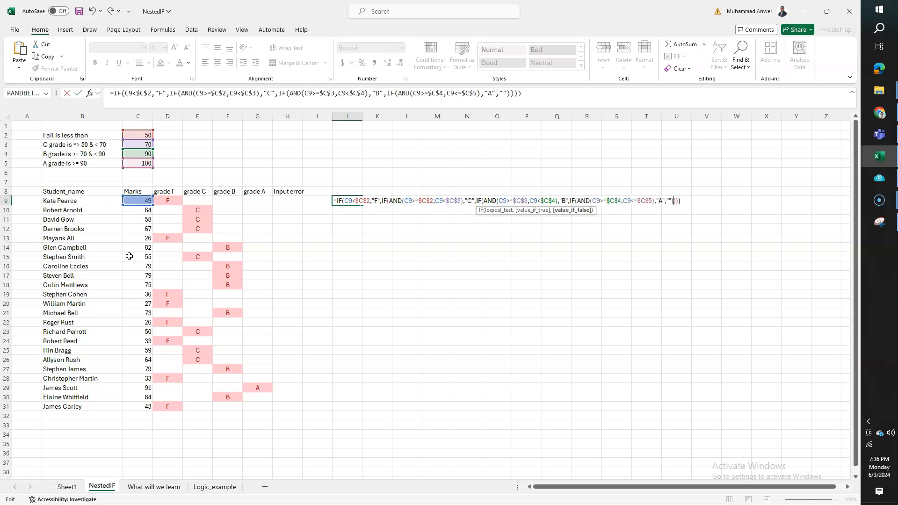
{"action": "key", "text": "Return"}
Copy the input error formula text from H9: =IF(OR(C9<0,C9>100),"input error","")
{"action": "key", "text": "Up"}
{"action": "key", "text": "Left"}
{"action": "key", "text": "Left"}
{"action": "key", "text": "F2"}
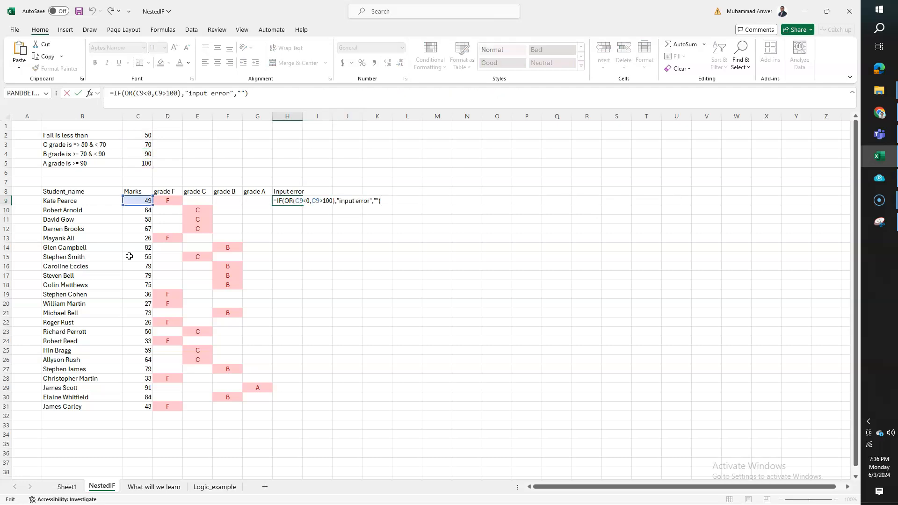
{"action": "key", "text": "ctrl+shift+Left"}
{"action": "key", "text": "ctrl+shift+Left"}
{"action": "key", "text": "ctrl+shift+Left"}
{"action": "key", "text": "ctrl+shift+Left"}
{"action": "key", "text": "ctrl+shift+Left"}
{"action": "key", "text": "ctrl+shift+Left"}
{"action": "key", "text": "ctrl+shift+Left"}
{"action": "key", "text": "ctrl+shift+Left"}
{"action": "key", "text": "ctrl+shift+Left"}
{"action": "key", "text": "ctrl+c"}
{"action": "key", "text": "Escape"}
Nest the copied input error IF expression in J9 as the grade A condition's false value, without its extra equals sign
{"action": "key", "text": "Right"}
{"action": "key", "text": "Right"}
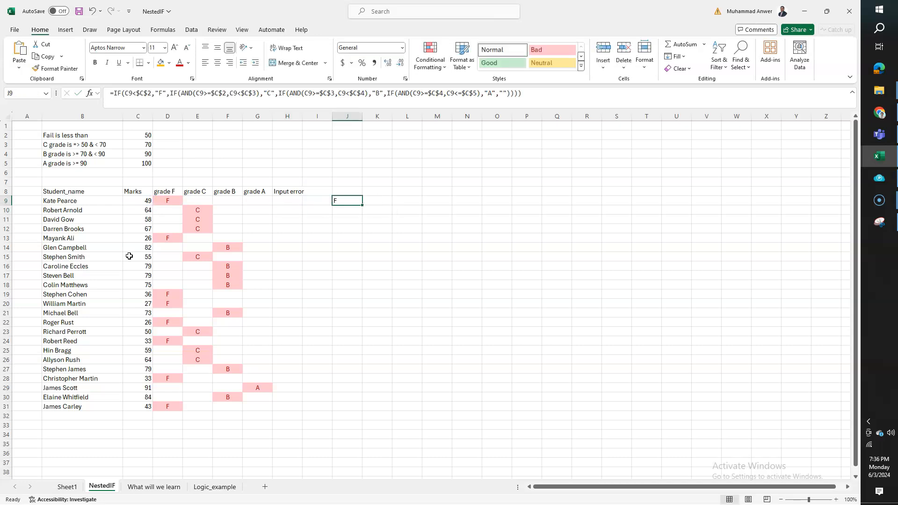
{"action": "key", "text": "F2"}
{"action": "key", "text": "Left"}
{"action": "key", "text": "Left"}
{"action": "key", "text": "Left"}
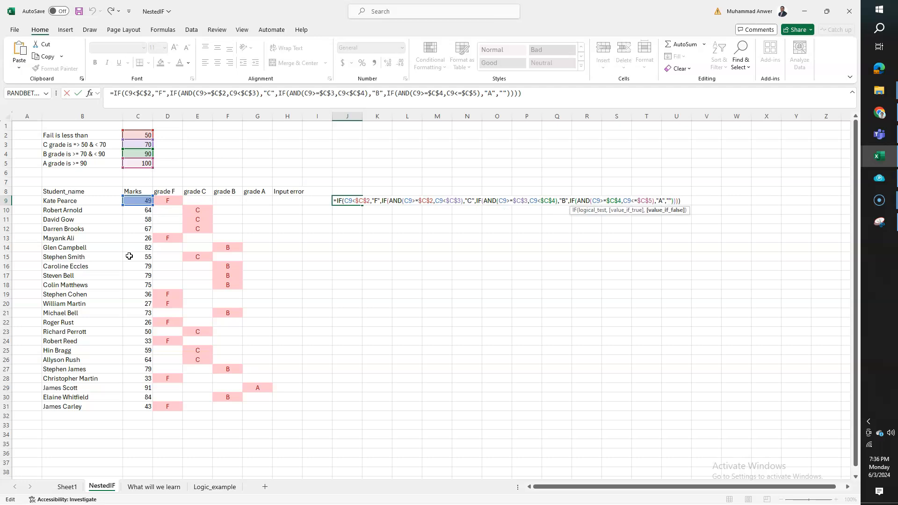
{"action": "key", "text": "ctrl+v"}
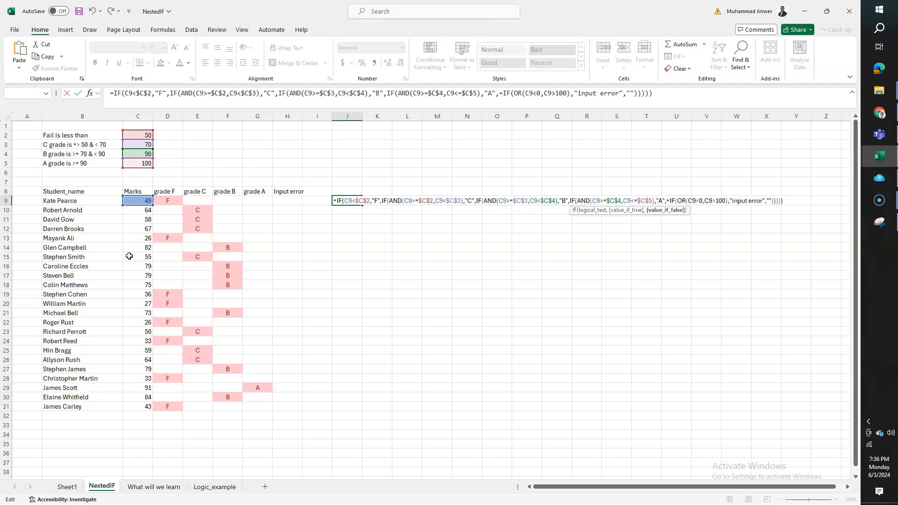
{"action": "key", "text": "Return"}
{"action": "key", "text": "Return"}
Copy the nested IF formula from J9 down to J10:J31 for all remaining students
{"action": "left_click", "coordinate": [372, 195]}
{"action": "left_click", "coordinate": [343, 200]}
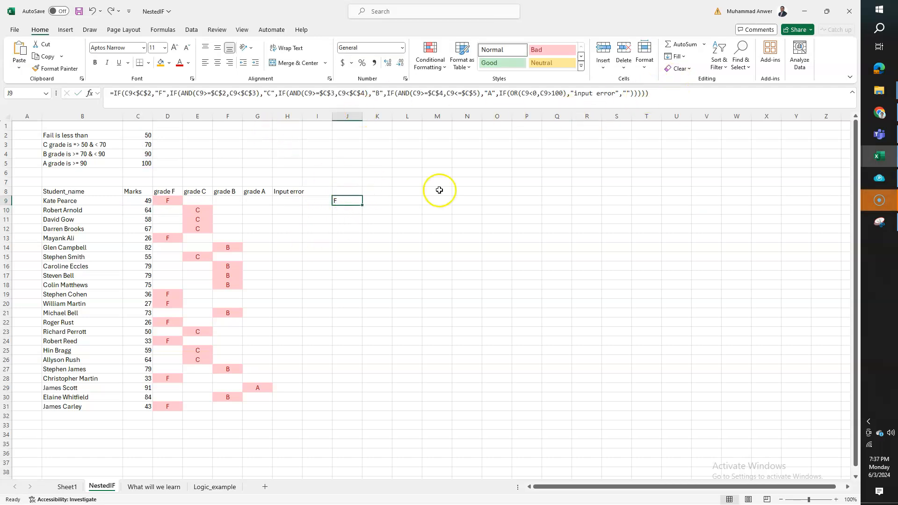
{"action": "key", "text": "ctrl+c"}
{"action": "key", "text": "Down"}
{"action": "key", "text": "shift+Down"}
{"action": "key", "text": "shift+Down"}
{"action": "key", "text": "shift+Down"}
{"action": "key", "text": "shift+Down"}
{"action": "key", "text": "shift+Down"}
{"action": "key", "text": "shift+Down"}
{"action": "key", "text": "shift+Down"}
{"action": "key", "text": "shift+Down"}
{"action": "key", "text": "shift+Down"}
{"action": "key", "text": "shift+Down"}
{"action": "key", "text": "shift+Down"}
{"action": "key", "text": "shift+Down"}
{"action": "key", "text": "shift+Down"}
{"action": "key", "text": "shift+Down"}
{"action": "key", "text": "shift+Down"}
{"action": "key", "text": "shift+Down"}
{"action": "key", "text": "shift+Down"}
{"action": "key", "text": "shift+Down"}
{"action": "key", "text": "shift+Down"}
{"action": "key", "text": "shift+Down"}
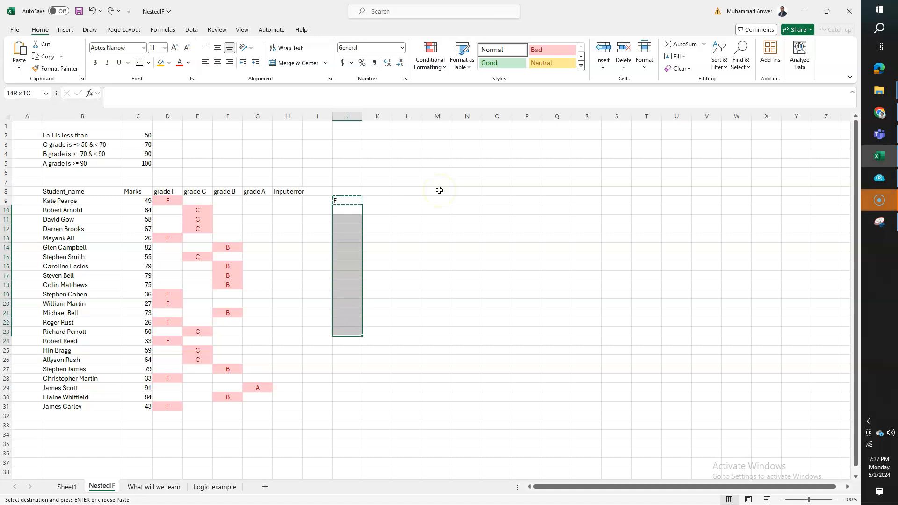
{"action": "key", "text": "shift+Down"}
{"action": "key", "text": "Return"}
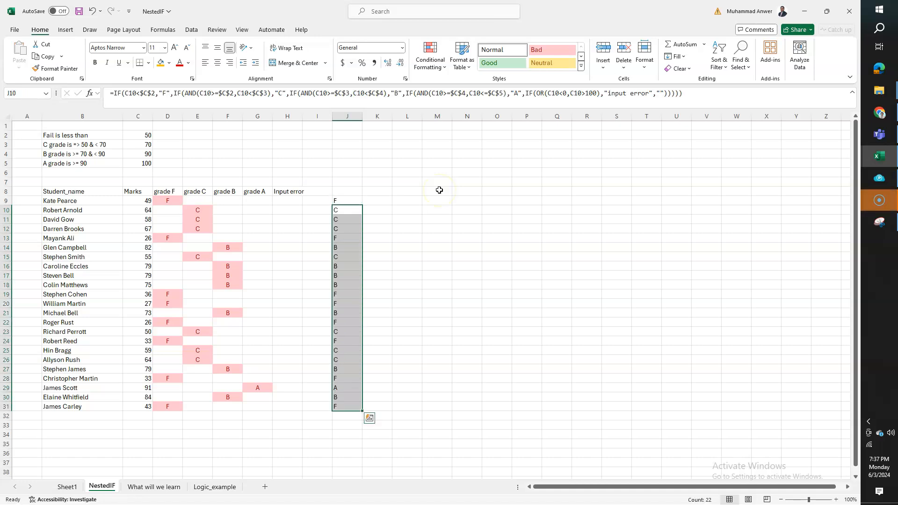
Set the first student's mark in C9 to 105 to test the input error condition in the nested formula
{"action": "key", "text": "Up"}
{"action": "key", "text": "Up"}
{"action": "key", "text": "Down"}
{"action": "key", "text": "Down"}
{"action": "key", "text": "Down"}
{"action": "key", "text": "Up"}
{"action": "key", "text": "Up"}
{"action": "key", "text": "Left"}
{"action": "key", "text": "Left"}
{"action": "key", "text": "Left"}
{"action": "key", "text": "Left"}
{"action": "key", "text": "Left"}
{"action": "key", "text": "Left"}
{"action": "key", "text": "Left"}
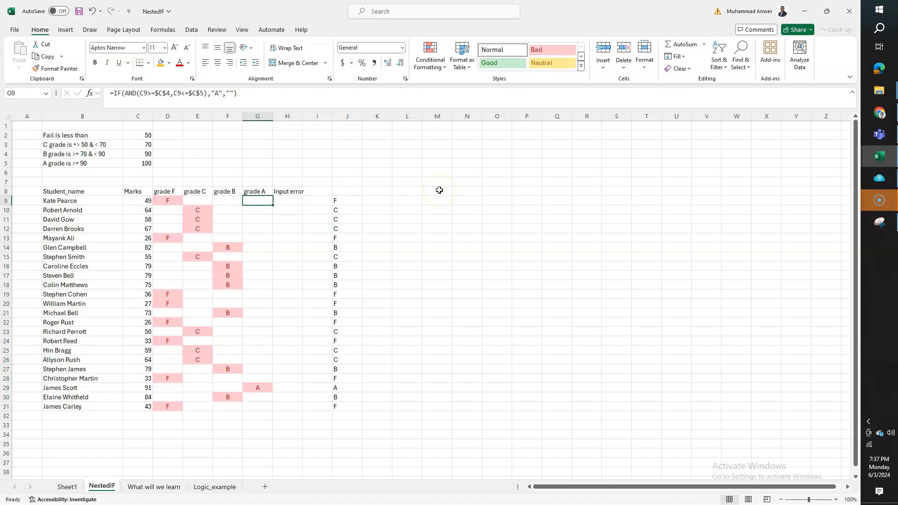
{"action": "type", "text": "105"}
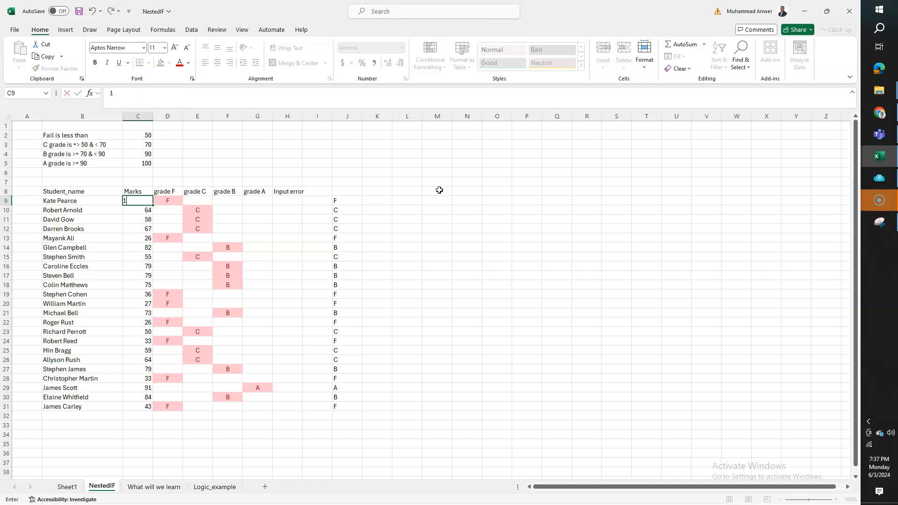
{"action": "key", "text": "Return"}
{"action": "key", "text": "Up"}
{"action": "key", "text": "Right"}
{"action": "key", "text": "Right"}
{"action": "key", "text": "Right"}
{"action": "key", "text": "Right"}
{"action": "key", "text": "Right"}
{"action": "key", "text": "Right"}
{"action": "key", "text": "Right"}
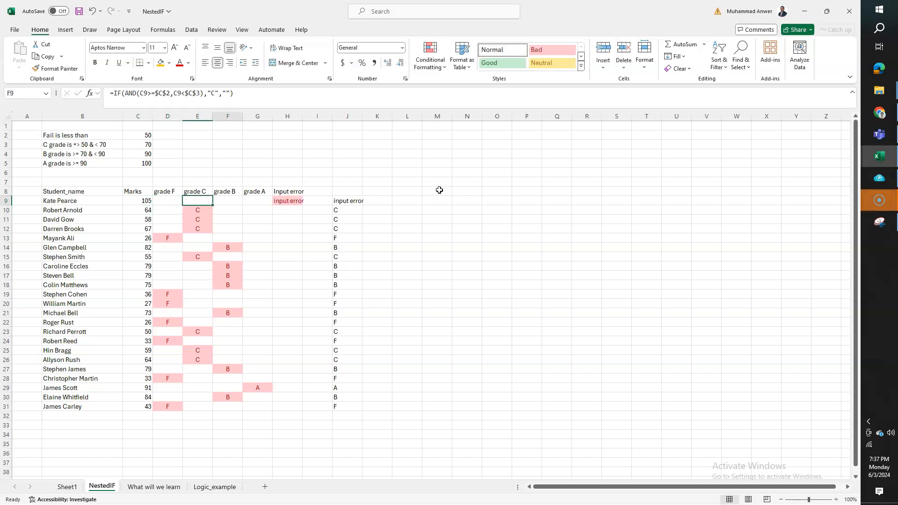
Undo the test change to the mark in C9
{"action": "key", "text": "Left"}
{"action": "key", "text": "Left"}
{"action": "key", "text": "Left"}
{"action": "key", "text": "Left"}
{"action": "key", "text": "ctrl+z"}
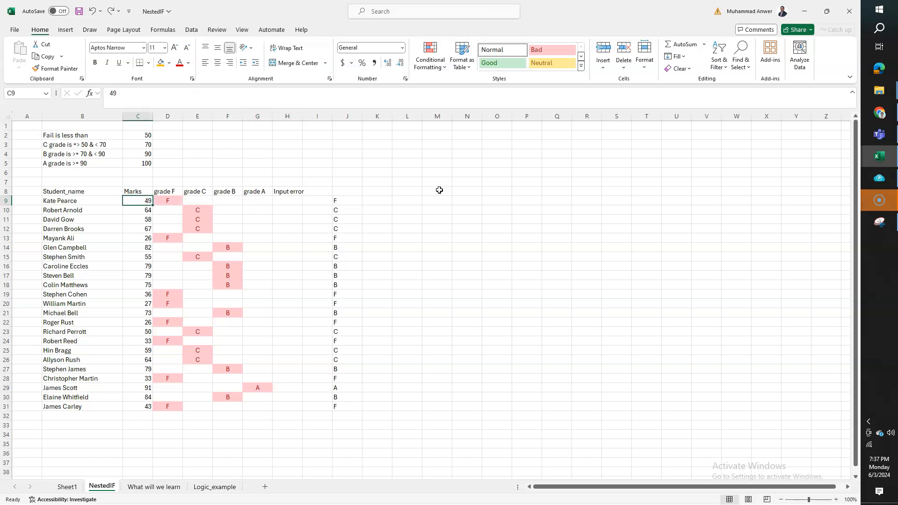
Examine the complete nested IF formula in J9 without changing it
{"action": "left_click", "coordinate": [338, 198]}
{"action": "left_click_drag", "start_coordinate": [652, 93], "coordinate": [61, 135]}
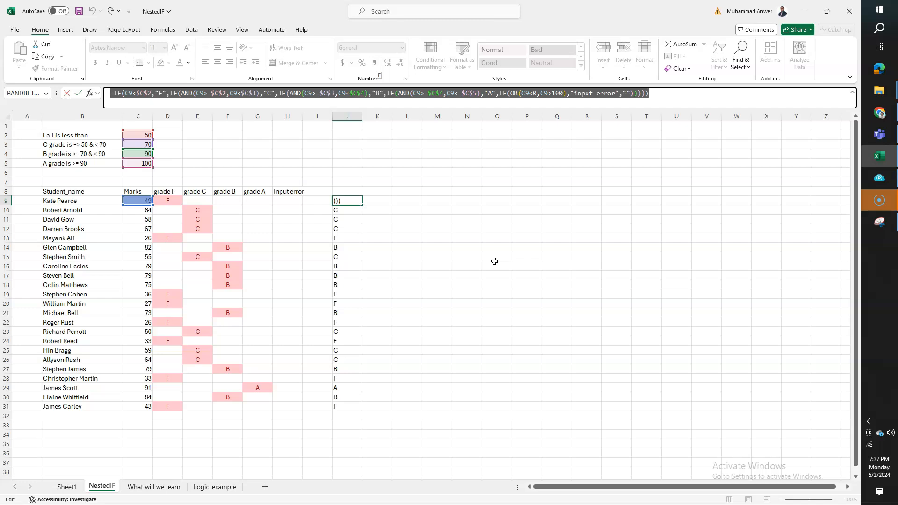
{"action": "key", "text": "Escape"}
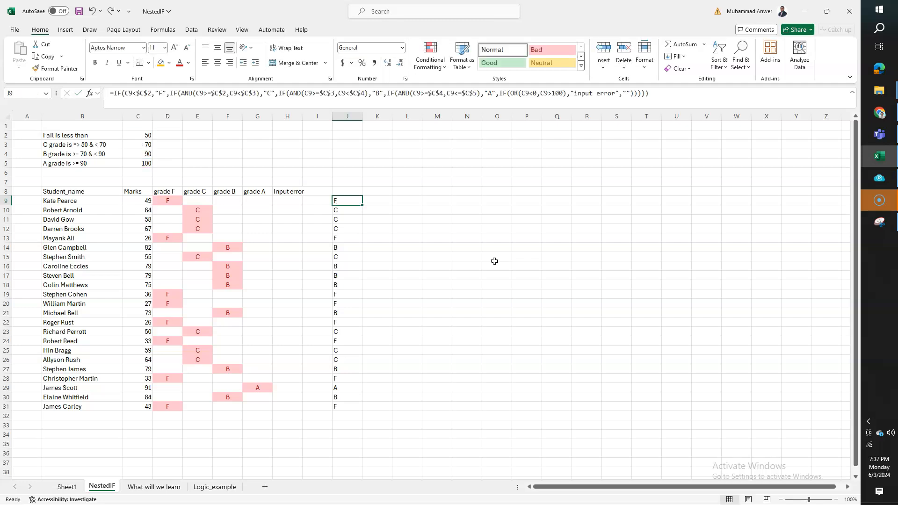
Copy the entire columns D through J, covering the separate grade columns and the nested IF results
{"action": "key", "text": "Left"}
{"action": "key", "text": "Left"}
{"action": "key", "text": "Left"}
{"action": "key", "text": "Left"}
{"action": "key", "text": "Left"}
{"action": "key", "text": "Left"}
{"action": "key", "text": "ctrl+space"}
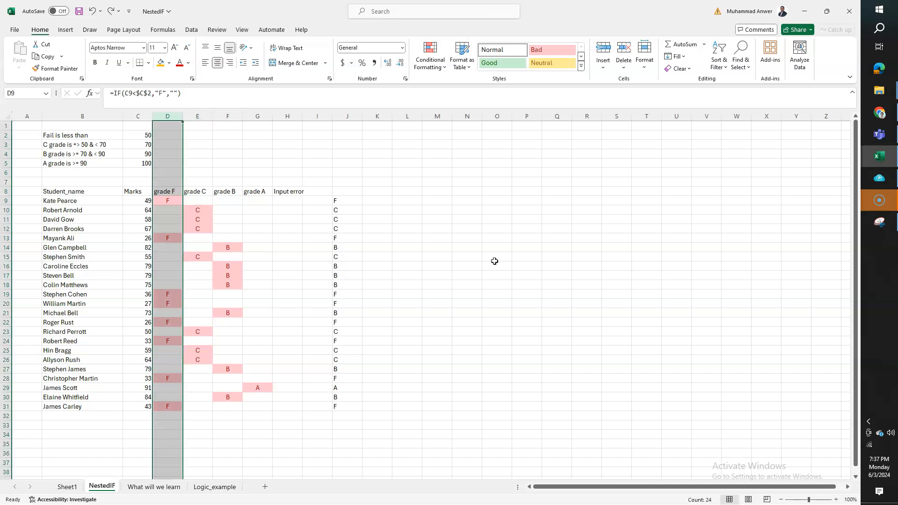
{"action": "key", "text": "shift+Right"}
{"action": "key", "text": "shift+Right"}
{"action": "key", "text": "shift+Right"}
{"action": "key", "text": "shift+Right"}
{"action": "key", "text": "shift+Right"}
{"action": "key", "text": "shift+Right"}
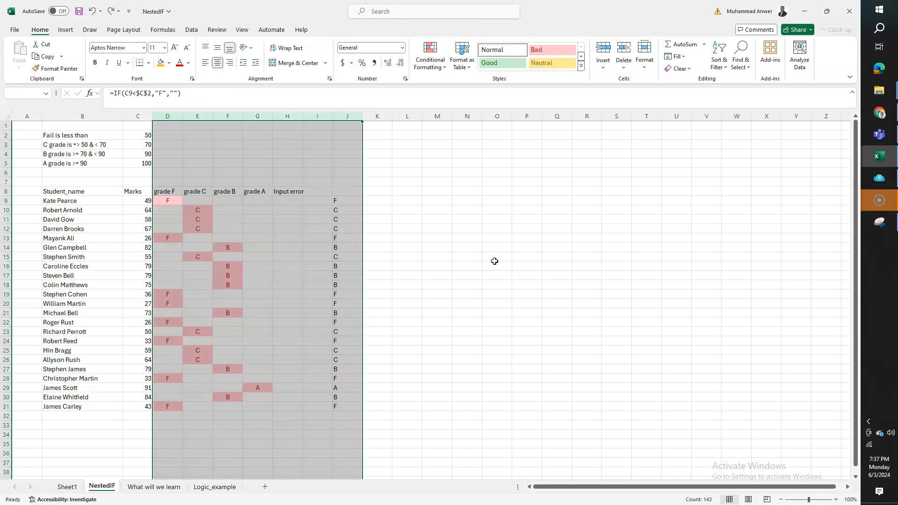
{"action": "key", "text": "ctrl+c"}
Move the grade columns D through J, including the nested IF results, so that they start at column P
{"action": "key", "text": "Right"}
{"action": "key", "text": "Right"}
{"action": "key", "text": "Right"}
{"action": "key", "text": "Right"}
{"action": "key", "text": "Right"}
{"action": "key", "text": "Right"}
{"action": "key", "text": "Right"}
{"action": "key", "text": "Right"}
{"action": "key", "text": "Right"}
{"action": "key", "text": "Right"}
{"action": "key", "text": "Right"}
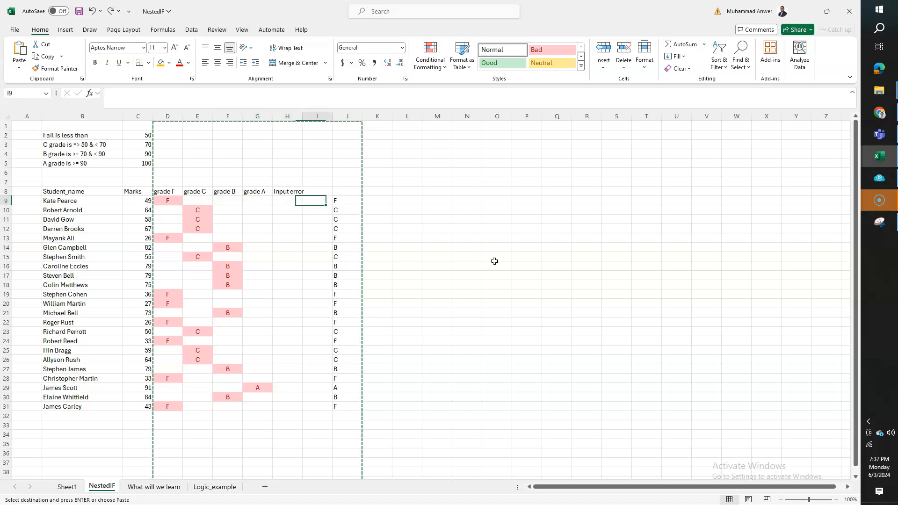
{"action": "key", "text": "Right"}
{"action": "key", "text": "Right"}
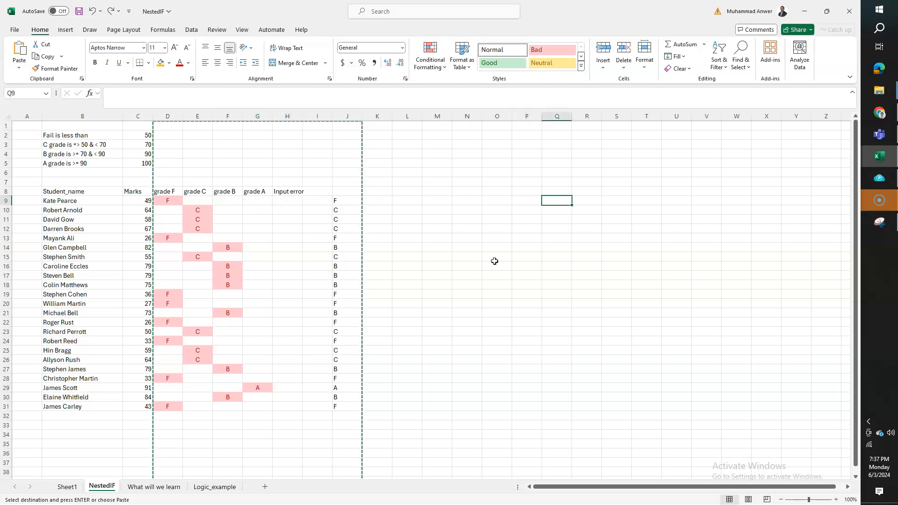
{"action": "key", "text": "Left"}
{"action": "key", "text": "ctrl+space"}
{"action": "key", "text": "ctrl+v"}
{"action": "key", "text": "Right"}
{"action": "key", "text": "Right"}
{"action": "key", "text": "Left"}
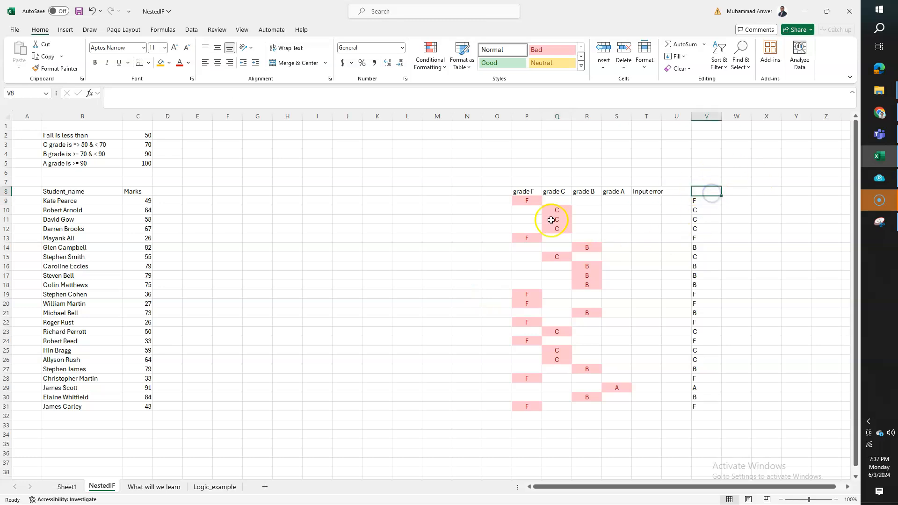
Add the header Final in V8 above the nested IF results
{"action": "left_click", "coordinate": [519, 204]}
{"action": "left_click_drag", "start_coordinate": [528, 125], "coordinate": [587, 126]}
{"action": "left_click", "coordinate": [513, 190]}
{"action": "left_click_drag", "start_coordinate": [526, 114], "coordinate": [652, 117]}
{"action": "left_click_drag", "start_coordinate": [696, 200], "coordinate": [698, 407]}
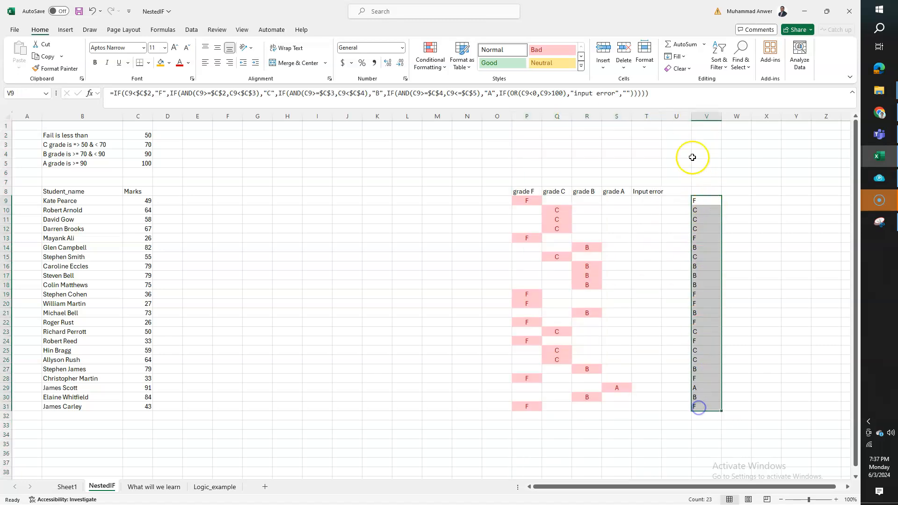
{"action": "left_click", "coordinate": [702, 193]}
{"action": "type", "text": "FInal"}
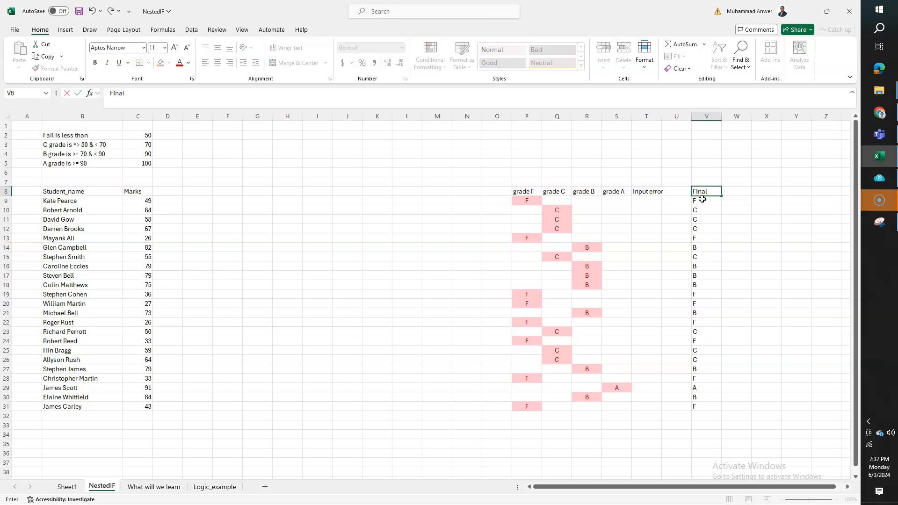
{"action": "key", "text": "Return"}
Enter the header Grade in D8, next to the Marks header
{"action": "key", "text": "Left"}
{"action": "key", "text": "Left"}
{"action": "key", "text": "Left"}
{"action": "key", "text": "Left"}
{"action": "key", "text": "Left"}
{"action": "key", "text": "Left"}
{"action": "key", "text": "Left"}
{"action": "key", "text": "Left"}
{"action": "key", "text": "Left"}
{"action": "key", "text": "Left"}
{"action": "key", "text": "Left"}
{"action": "key", "text": "Left"}
{"action": "key", "text": "Left"}
{"action": "key", "text": "Left"}
{"action": "key", "text": "Left"}
{"action": "key", "text": "Left"}
{"action": "key", "text": "Left"}
{"action": "key", "text": "Left"}
{"action": "key", "text": "Left"}
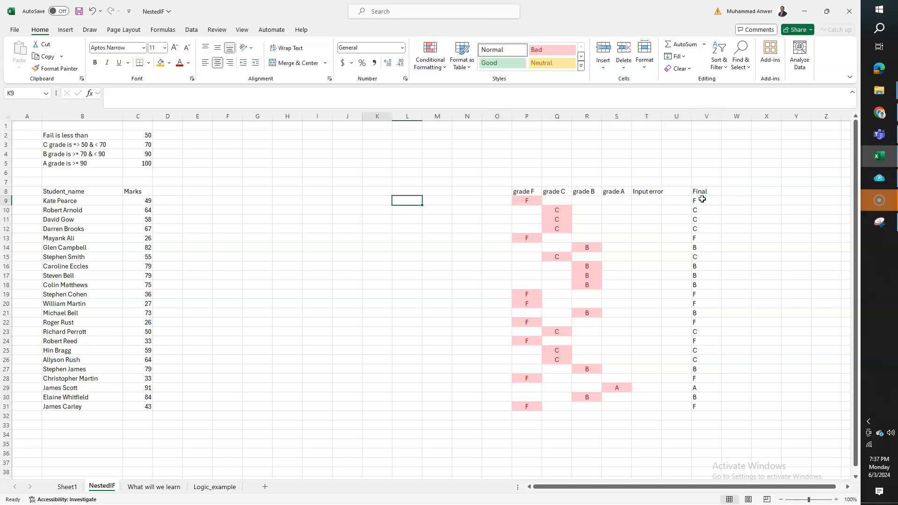
{"action": "key", "text": "Right"}
{"action": "key", "text": "Up"}
{"action": "key", "text": "Return"}
Link the first student's grade in D9 to the nested IF result with =V9
{"action": "type", "text": "="}
{"action": "key", "text": "Right"}
{"action": "key", "text": "Right"}
{"action": "key", "text": "Right"}
{"action": "key", "text": "Right"}
{"action": "key", "text": "Right"}
{"action": "key", "text": "Right"}
{"action": "key", "text": "Right"}
{"action": "key", "text": "Right"}
{"action": "key", "text": "Right"}
{"action": "key", "text": "Right"}
{"action": "key", "text": "Right"}
{"action": "key", "text": "Right"}
{"action": "key", "text": "Right"}
{"action": "key", "text": "Right"}
{"action": "key", "text": "Right"}
{"action": "key", "text": "Right"}
{"action": "key", "text": "Right"}
{"action": "key", "text": "Right"}
{"action": "key", "text": "Return"}
Copy the grade link from D9 down to D10:D31 for the remaining students
{"action": "key", "text": "Up"}
{"action": "key", "text": "ctrl+c"}
{"action": "key", "text": "Down"}
{"action": "key", "text": "shift+Down"}
{"action": "key", "text": "shift+Down"}
{"action": "key", "text": "shift+Down"}
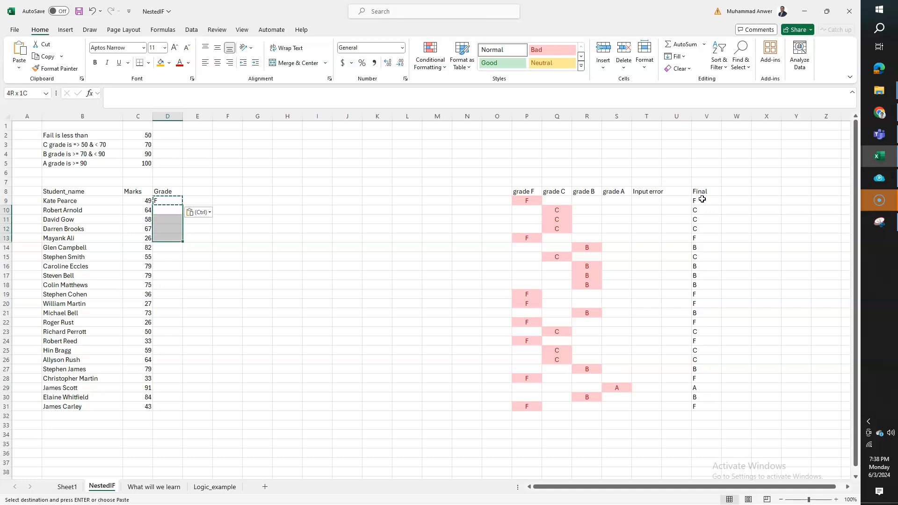
{"action": "key", "text": "shift+Down"}
{"action": "key", "text": "shift+Down"}
{"action": "key", "text": "shift+Down"}
{"action": "key", "text": "shift+Down"}
{"action": "key", "text": "shift+Down"}
{"action": "key", "text": "shift+Down"}
{"action": "key", "text": "shift+Down"}
{"action": "key", "text": "shift+Down"}
{"action": "key", "text": "shift+Down"}
{"action": "key", "text": "shift+Down"}
{"action": "key", "text": "shift+Down"}
{"action": "key", "text": "shift+Down"}
{"action": "key", "text": "shift+Down"}
{"action": "key", "text": "shift+Down"}
{"action": "key", "text": "shift+Down"}
{"action": "key", "text": "shift+Down"}
{"action": "key", "text": "shift+Down"}
{"action": "key", "text": "shift+Down"}
{"action": "key", "text": "Return"}
Centre the grades in D9:D31 horizontally
{"action": "key", "text": "Up"}
{"action": "key", "text": "ctrl+shift+Down"}
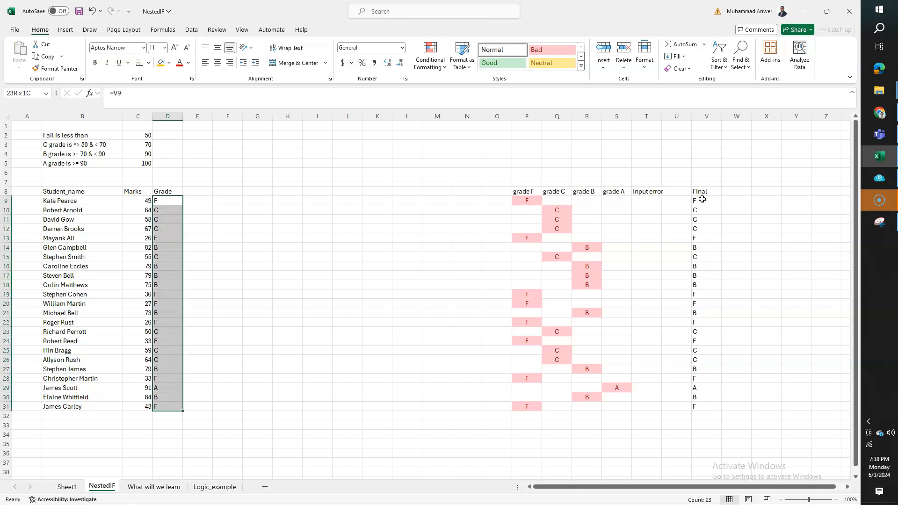
{"action": "left_click", "coordinate": [218, 62]}
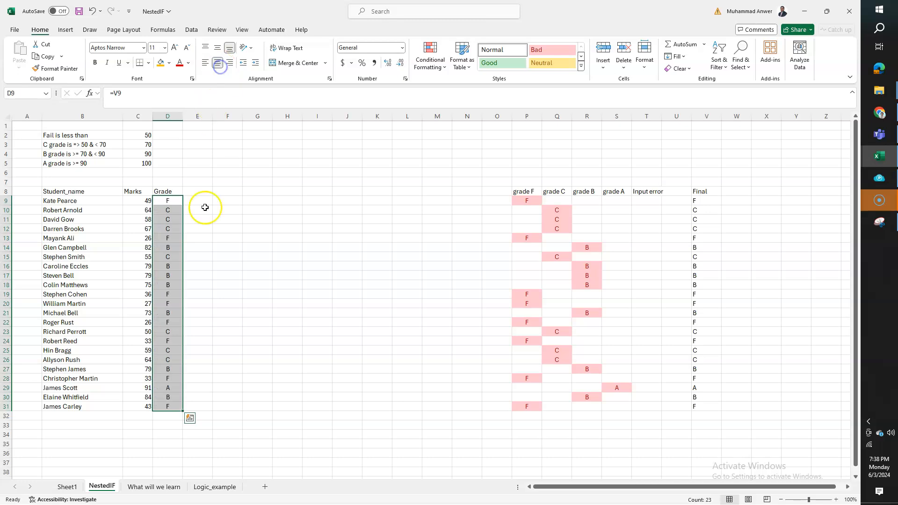
{"action": "left_click", "coordinate": [201, 229]}
Examine the relocated grade formulas in columns P through V and the linked grades in D9:D31
{"action": "key", "text": "Left"}
{"action": "key", "text": "Up"}
{"action": "key", "text": "Up"}
{"action": "key", "text": "Up"}
{"action": "key", "text": "Right"}
{"action": "key", "text": "Right"}
{"action": "key", "text": "Right"}
{"action": "key", "text": "Right"}
{"action": "key", "text": "Right"}
{"action": "key", "text": "Right"}
{"action": "key", "text": "Right"}
{"action": "key", "text": "Right"}
{"action": "key", "text": "Right"}
{"action": "key", "text": "Right"}
{"action": "key", "text": "Right"}
{"action": "key", "text": "Right"}
{"action": "key", "text": "Right"}
{"action": "key", "text": "Right"}
{"action": "key", "text": "Right"}
{"action": "key", "text": "Right"}
{"action": "key", "text": "Left"}
{"action": "key", "text": "Left"}
{"action": "key", "text": "Left"}
{"action": "key", "text": "Left"}
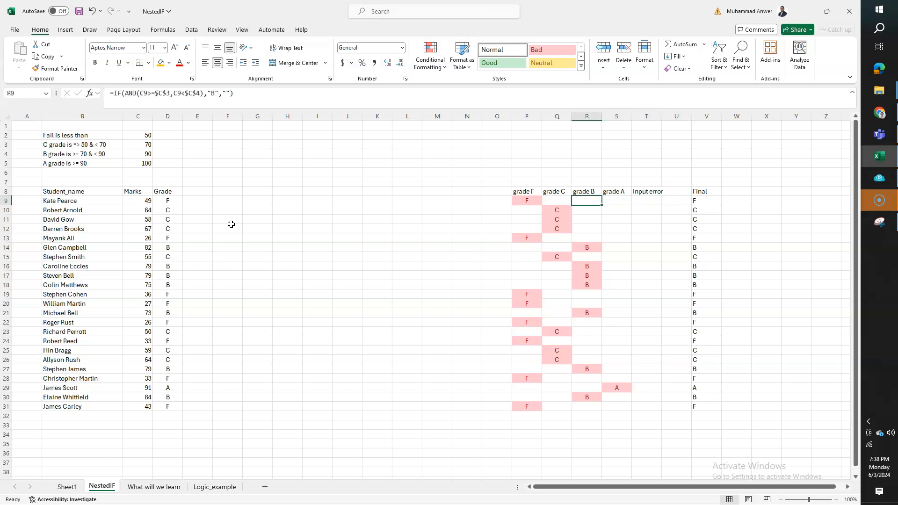
{"action": "key", "text": "Down"}
{"action": "key", "text": "Down"}
{"action": "key", "text": "Down"}
{"action": "key", "text": "Down"}
{"action": "key", "text": "Down"}
{"action": "key", "text": "Down"}
{"action": "key", "text": "Down"}
{"action": "key", "text": "Down"}
{"action": "key", "text": "Down"}
{"action": "key", "text": "Down"}
{"action": "key", "text": "Down"}
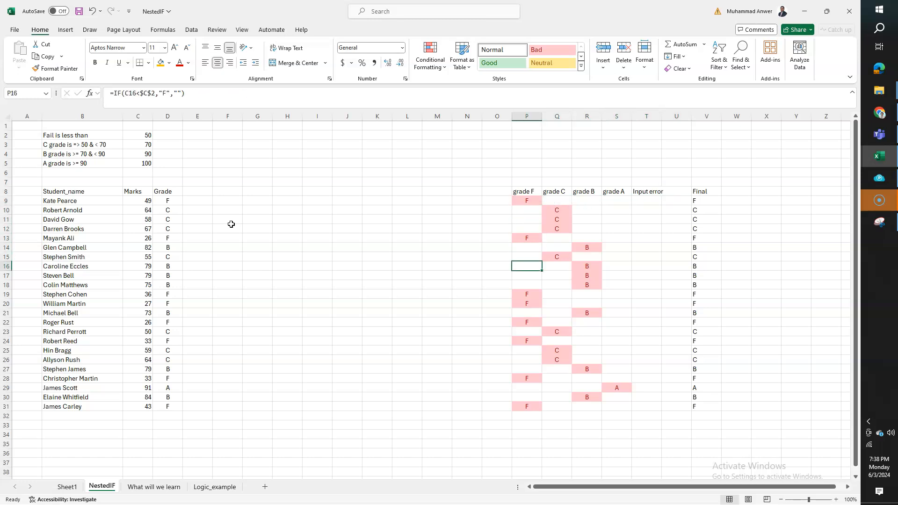
{"action": "key", "text": "Right"}
{"action": "key", "text": "Right"}
{"action": "key", "text": "Right"}
{"action": "key", "text": "Right"}
{"action": "key", "text": "Right"}
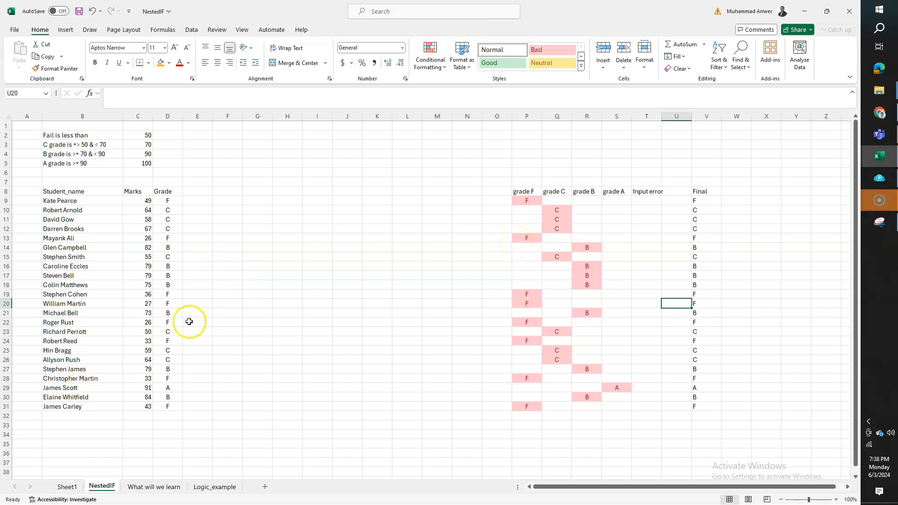
{"action": "left_click_drag", "start_coordinate": [167, 200], "coordinate": [173, 406]}
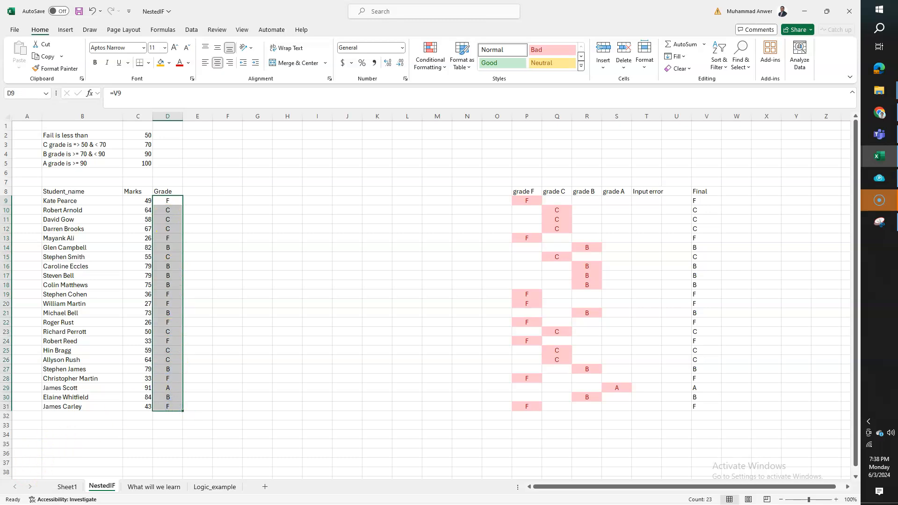